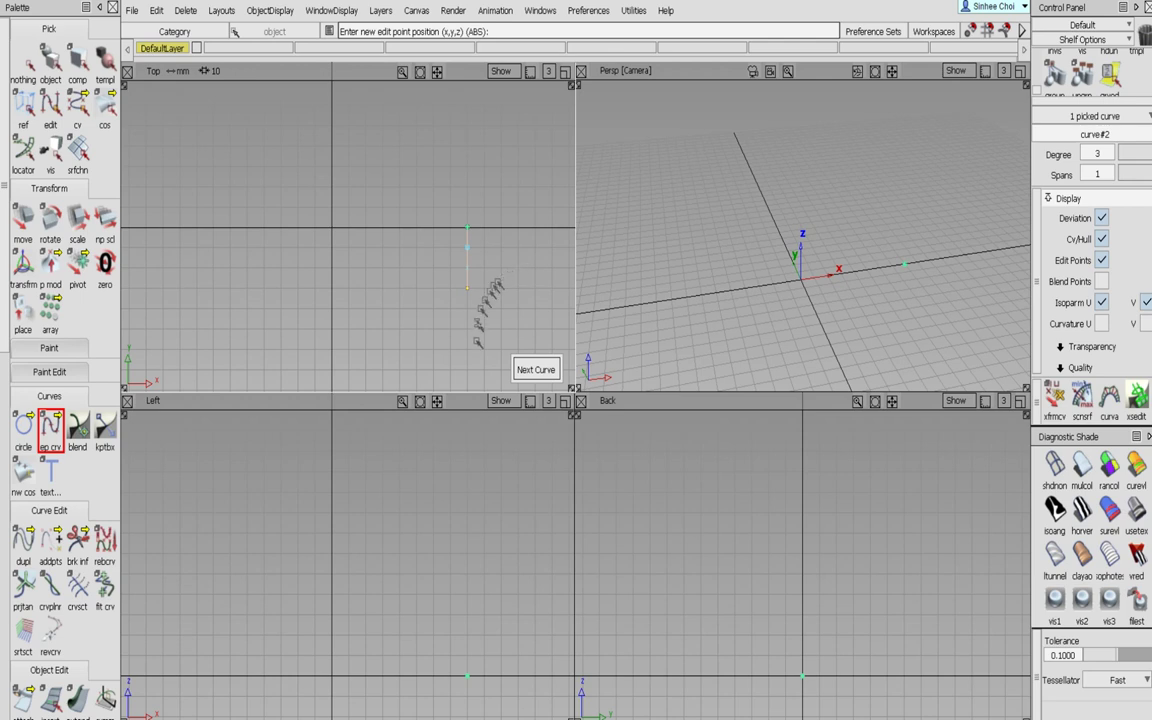
- Turn on Model display in the Left, Back and Persp views
{"action": "left_click", "coordinate": [500, 400]}
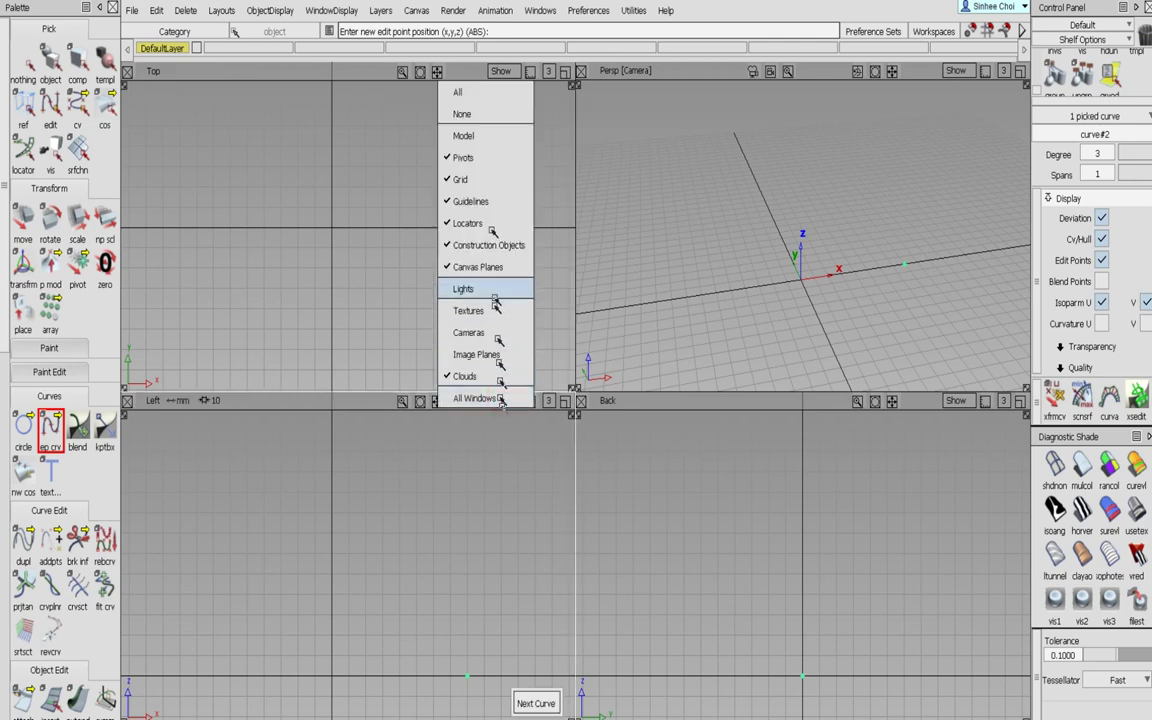
{"action": "left_click", "coordinate": [470, 134]}
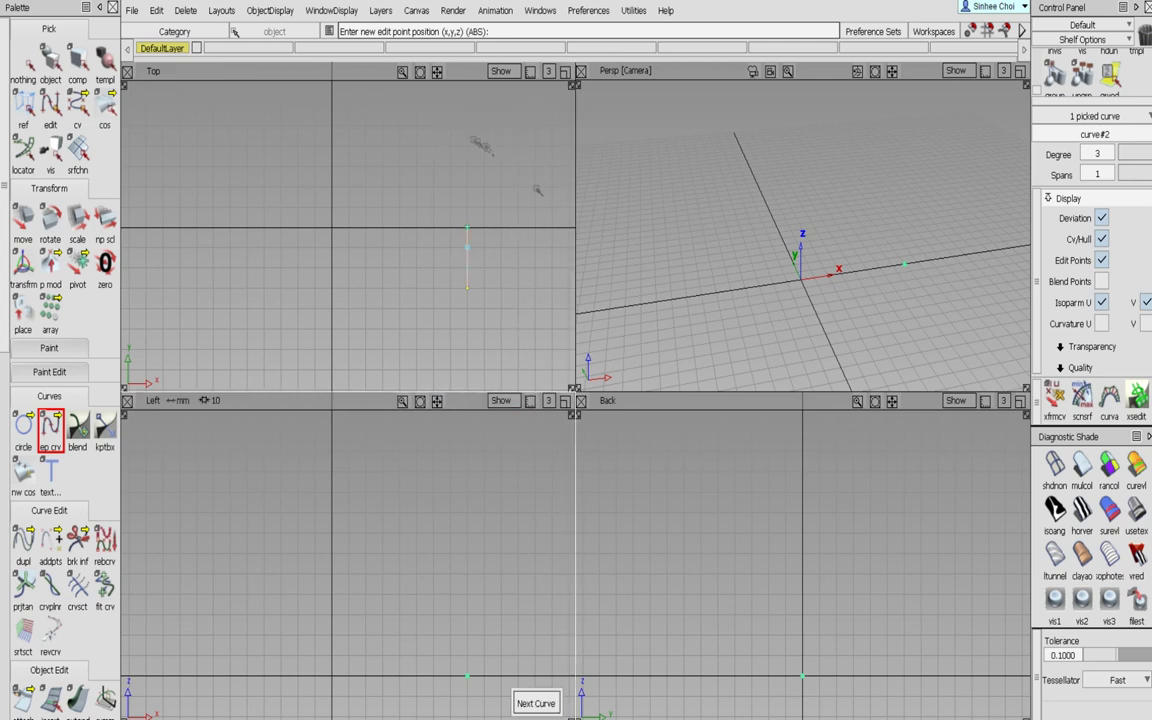
{"action": "left_click", "coordinate": [956, 401]}
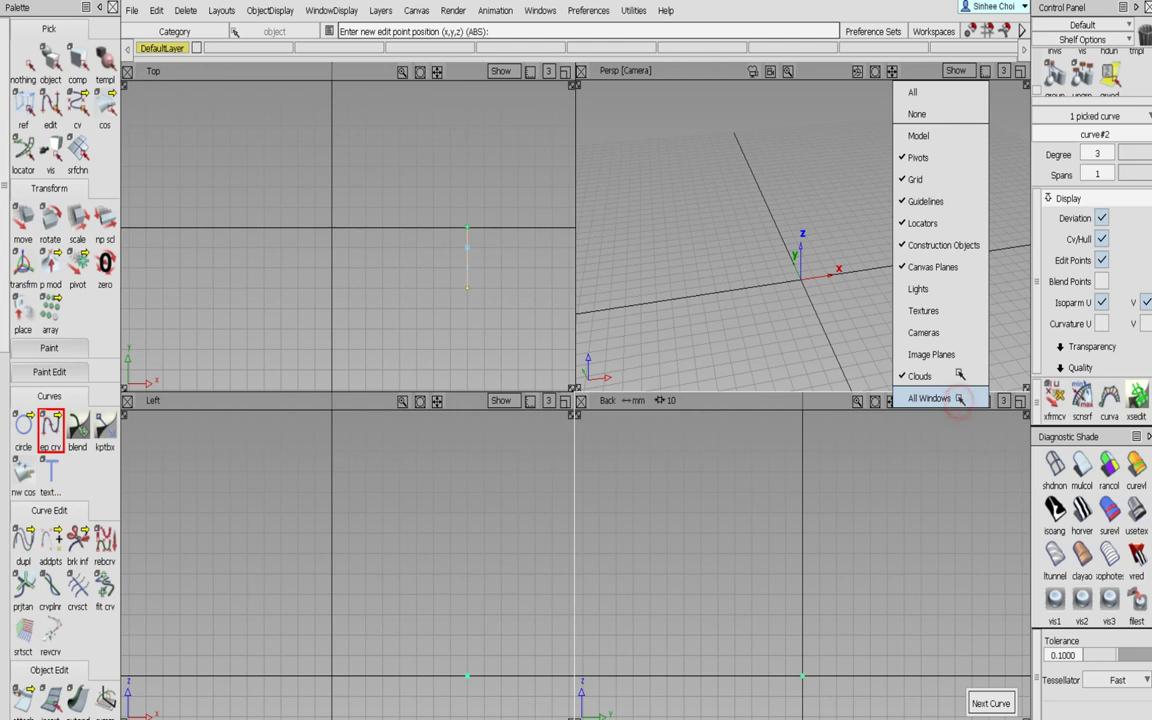
{"action": "left_click", "coordinate": [950, 131]}
{"action": "left_click", "coordinate": [956, 72]}
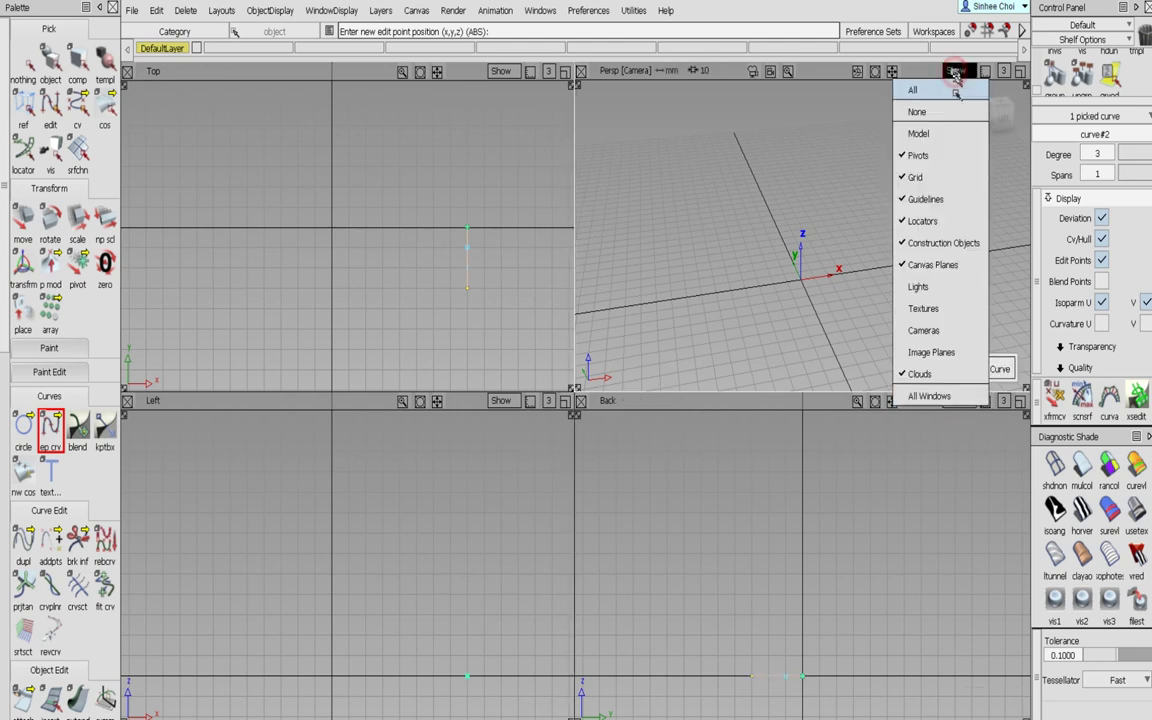
{"action": "left_click", "coordinate": [955, 130]}
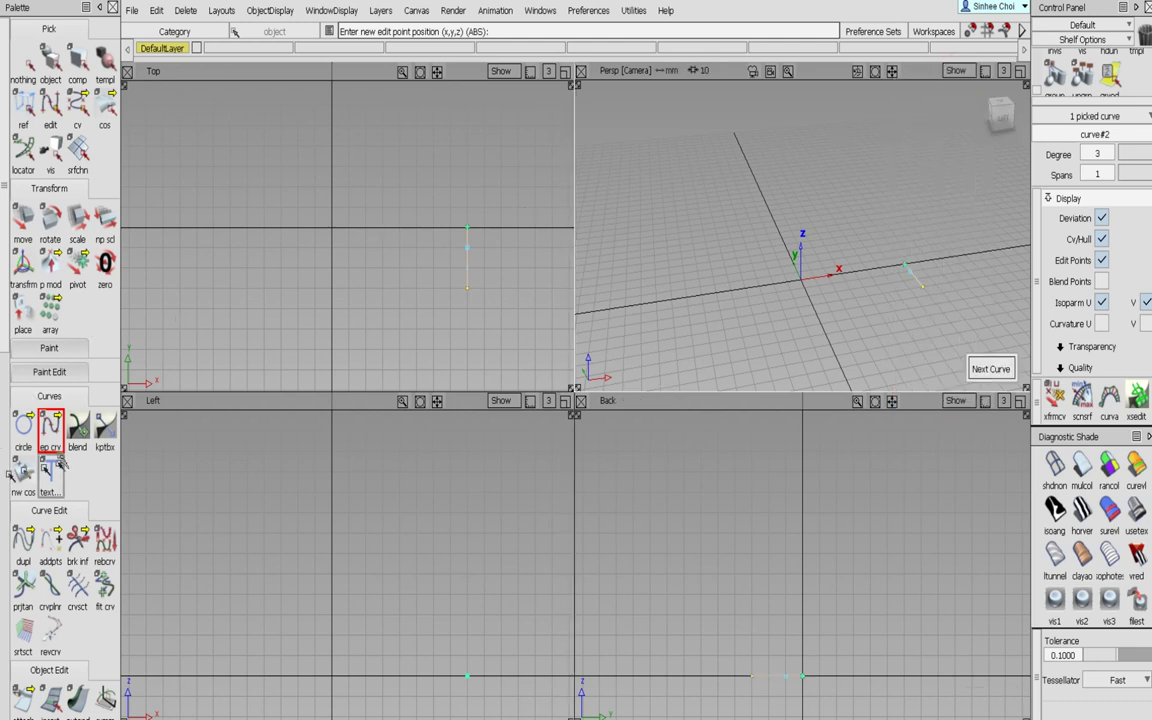
- Draw a straight edit-point curve in the Top view from the existing curve's free end past the Y axis, and a vertical one rising from its end
{"action": "left_click", "coordinate": [50, 426]}
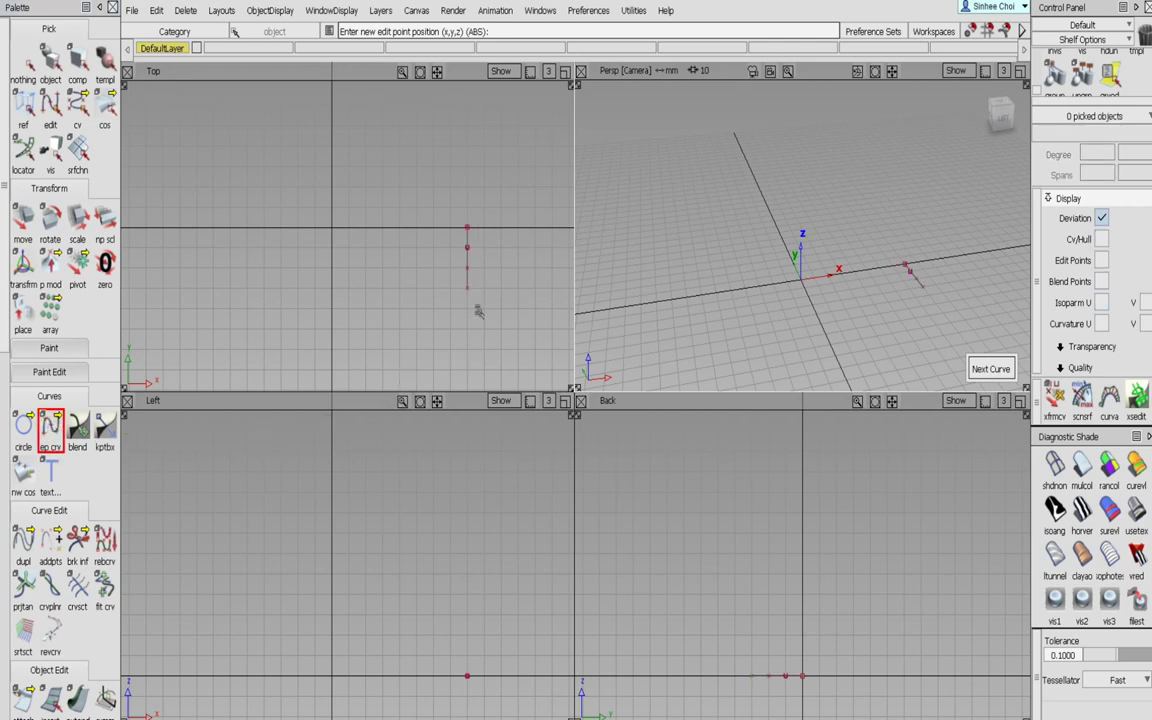
{"action": "left_click", "coordinate": [468, 296]}
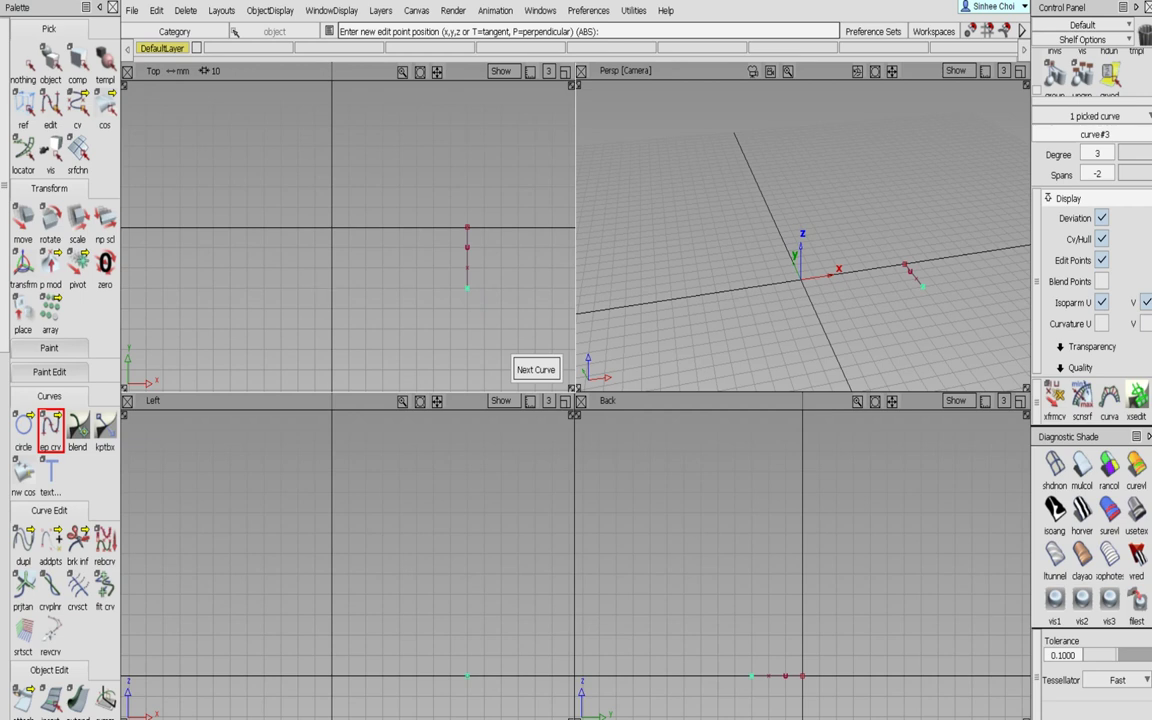
{"action": "left_click", "coordinate": [315, 289]}
{"action": "left_click", "coordinate": [49, 428]}
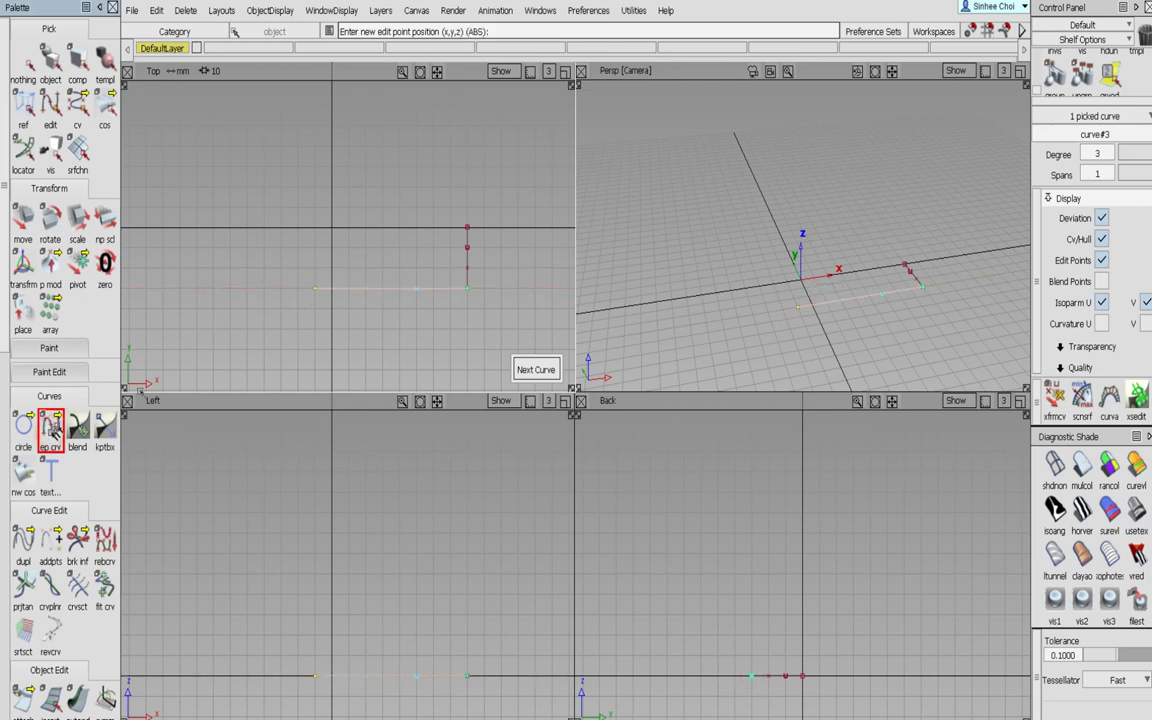
{"action": "left_click", "coordinate": [309, 298]}
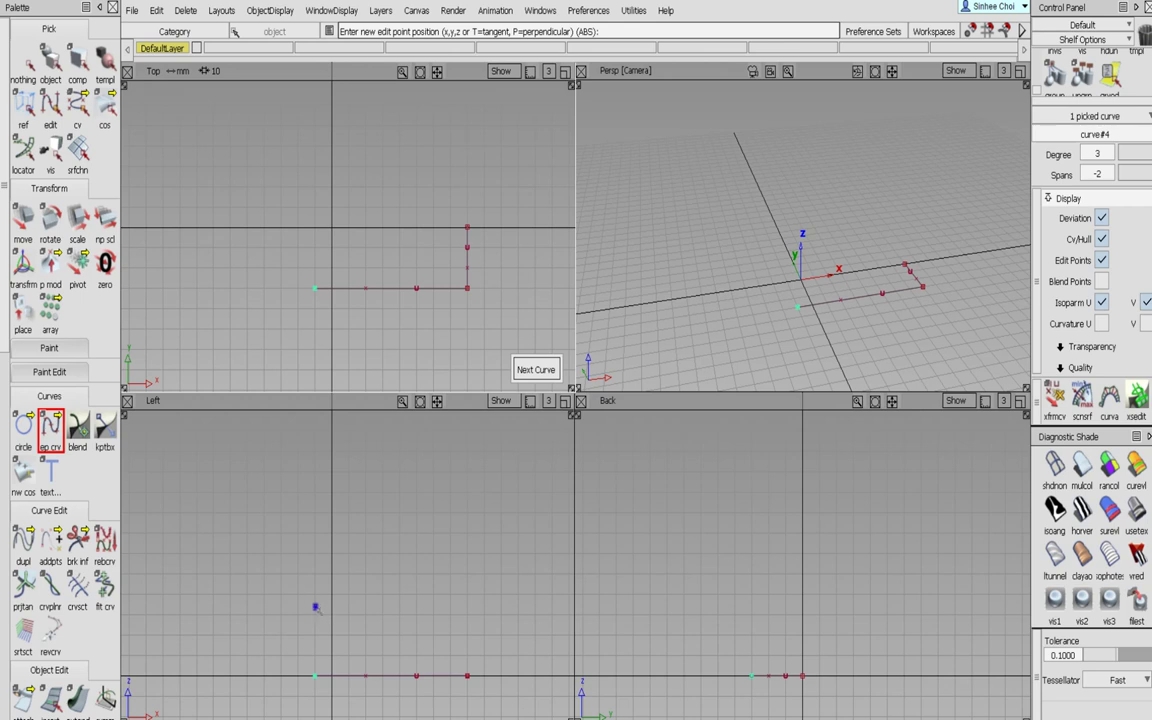
{"action": "left_click_drag", "start_coordinate": [315, 607], "coordinate": [315, 583]}
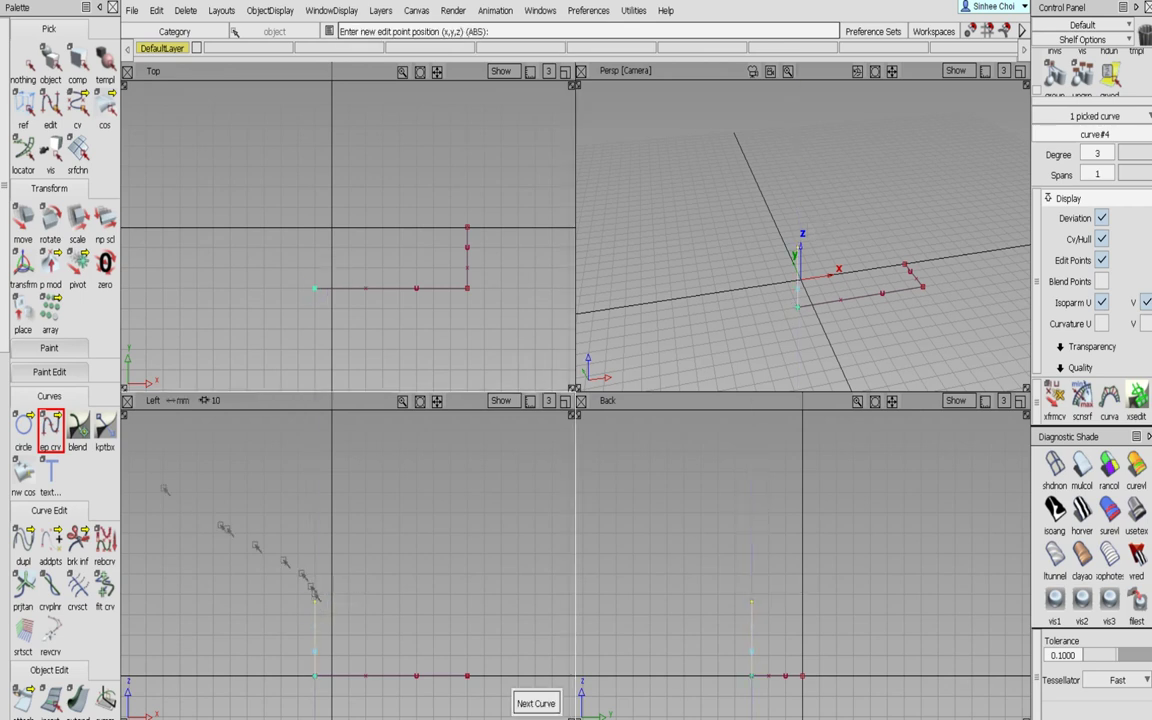
- Draw in the Left view a slightly descending seat curve from the vertical curve's upper end, and a steep, outward-leaning backrest curve from the seat's end
{"action": "left_click", "coordinate": [48, 432]}
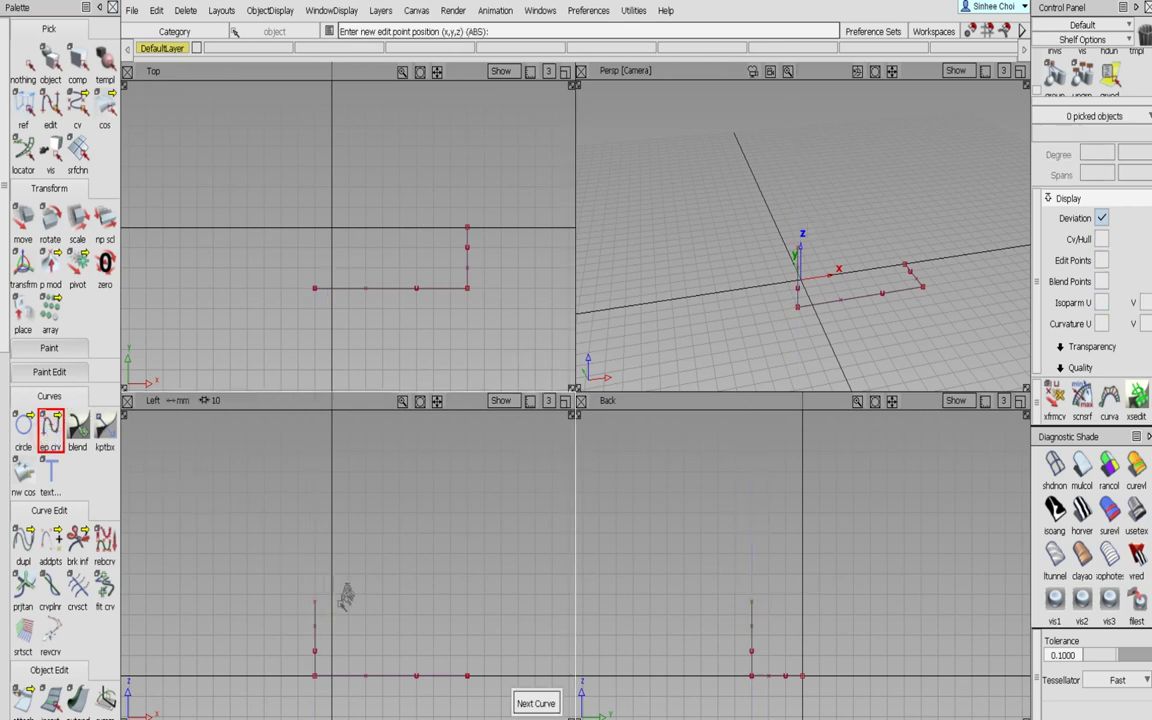
{"action": "left_click", "coordinate": [333, 603]}
{"action": "left_click", "coordinate": [413, 612]}
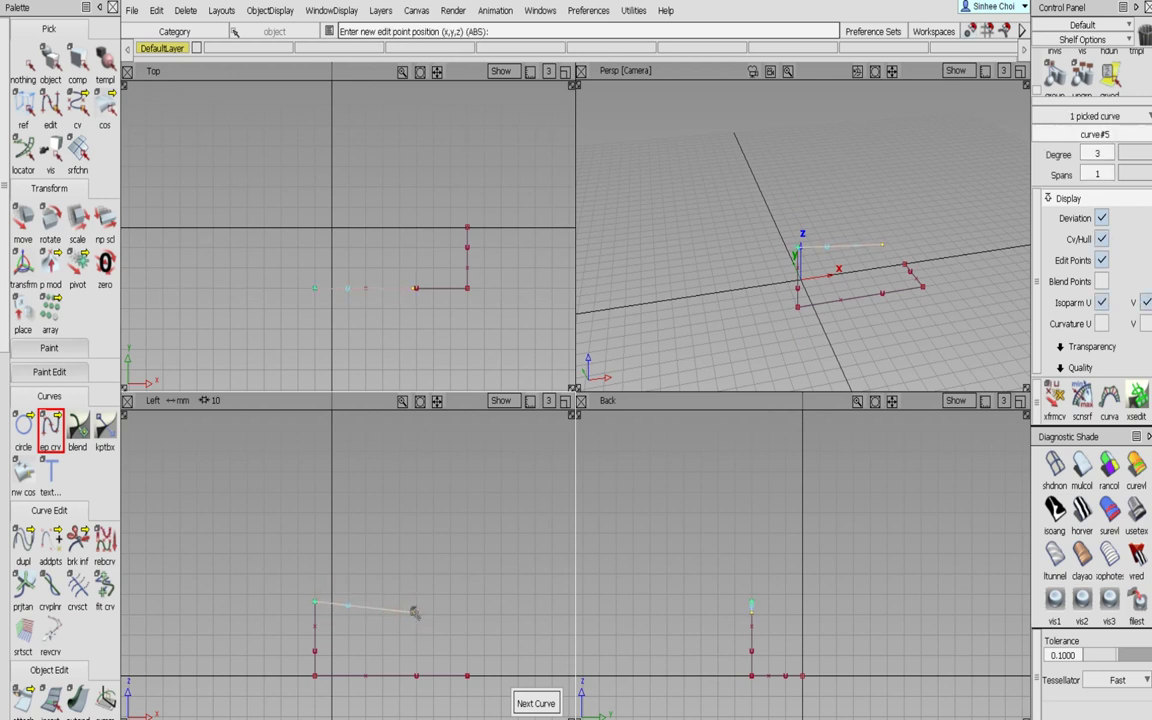
{"action": "left_click", "coordinate": [51, 428]}
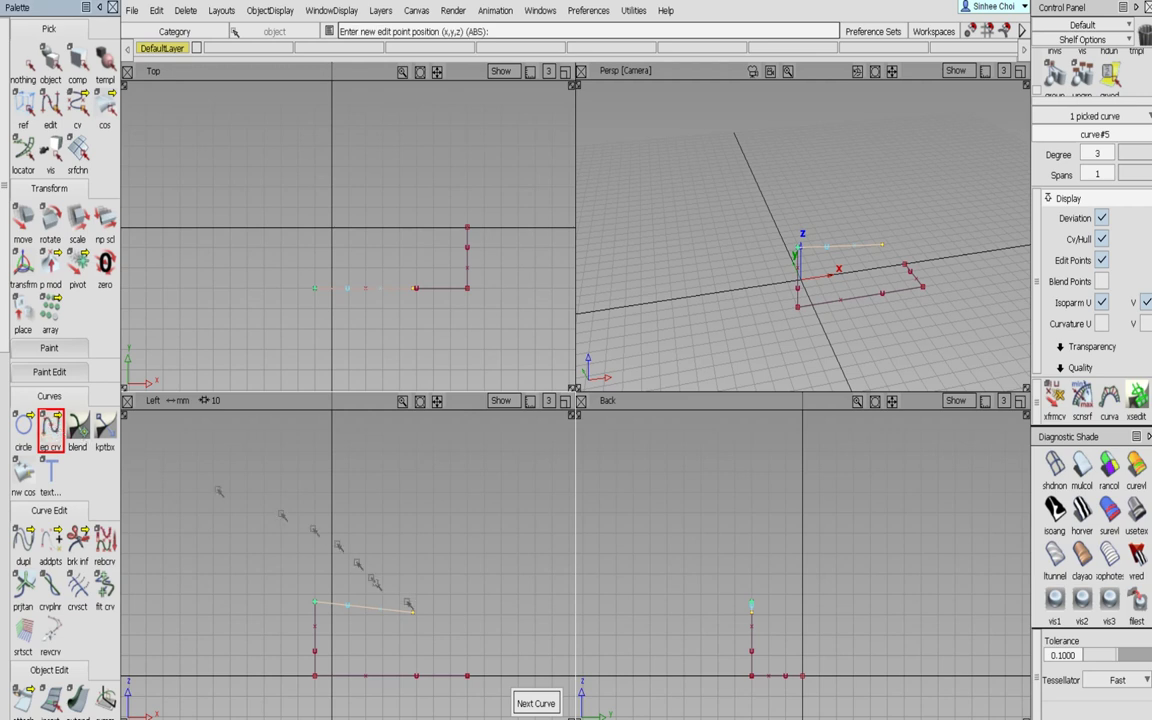
{"action": "left_click", "coordinate": [430, 600]}
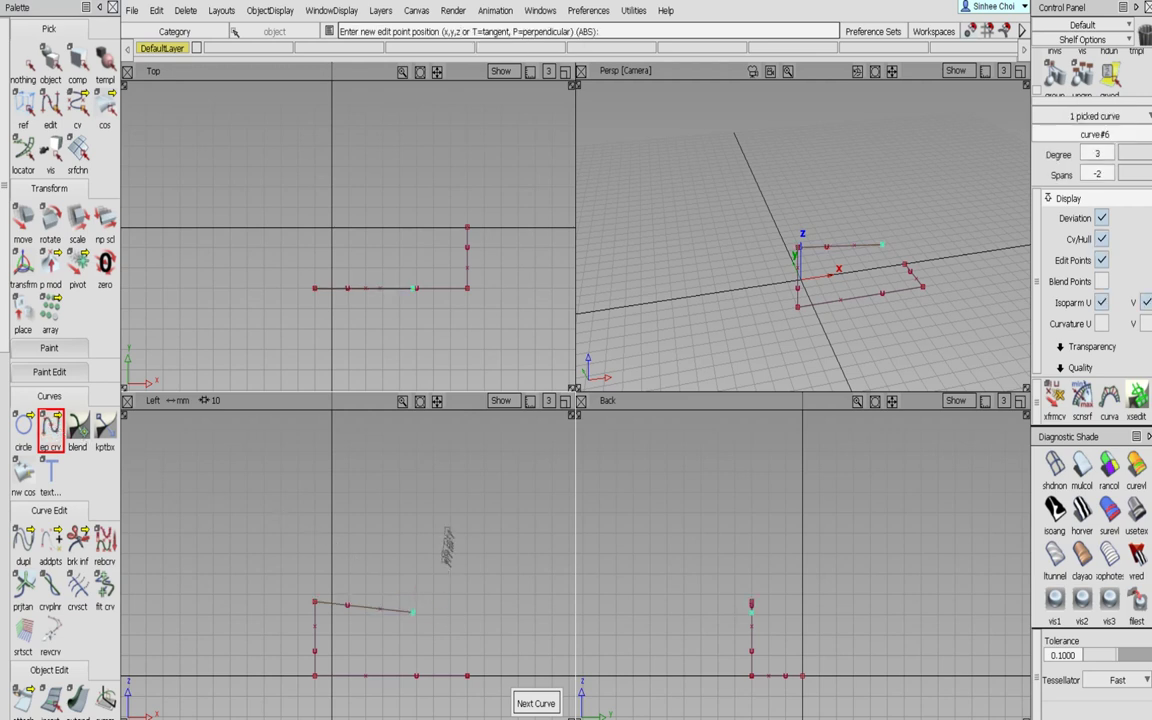
{"action": "left_click_drag", "start_coordinate": [453, 505], "coordinate": [450, 472]}
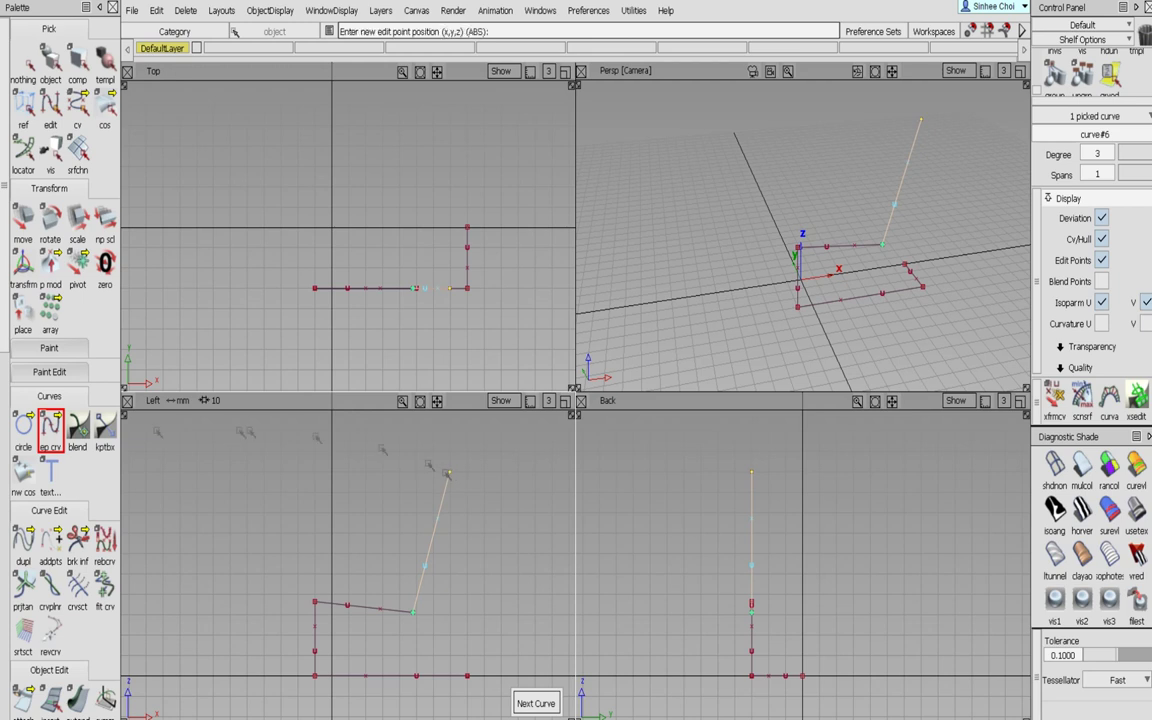
- Draw a straight edit-point curve from the backrest's upper end to the X axis in the Top view
{"action": "left_click", "coordinate": [48, 425]}
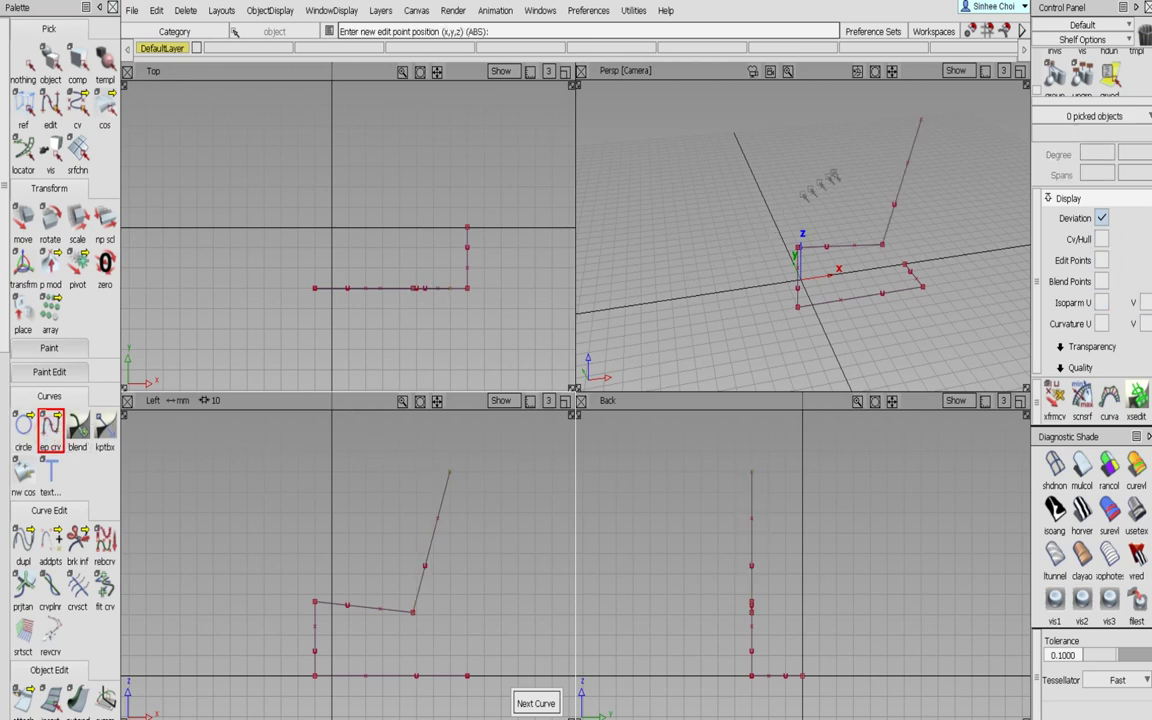
{"action": "left_click", "coordinate": [479, 469]}
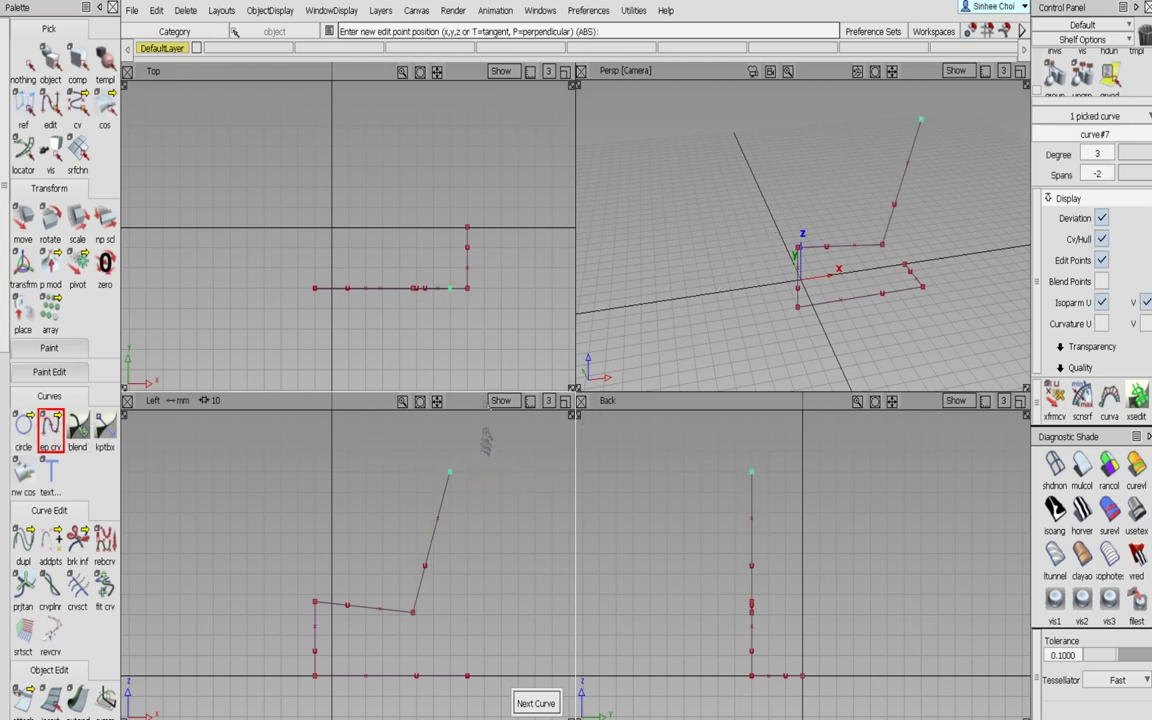
{"action": "left_click", "coordinate": [449, 231]}
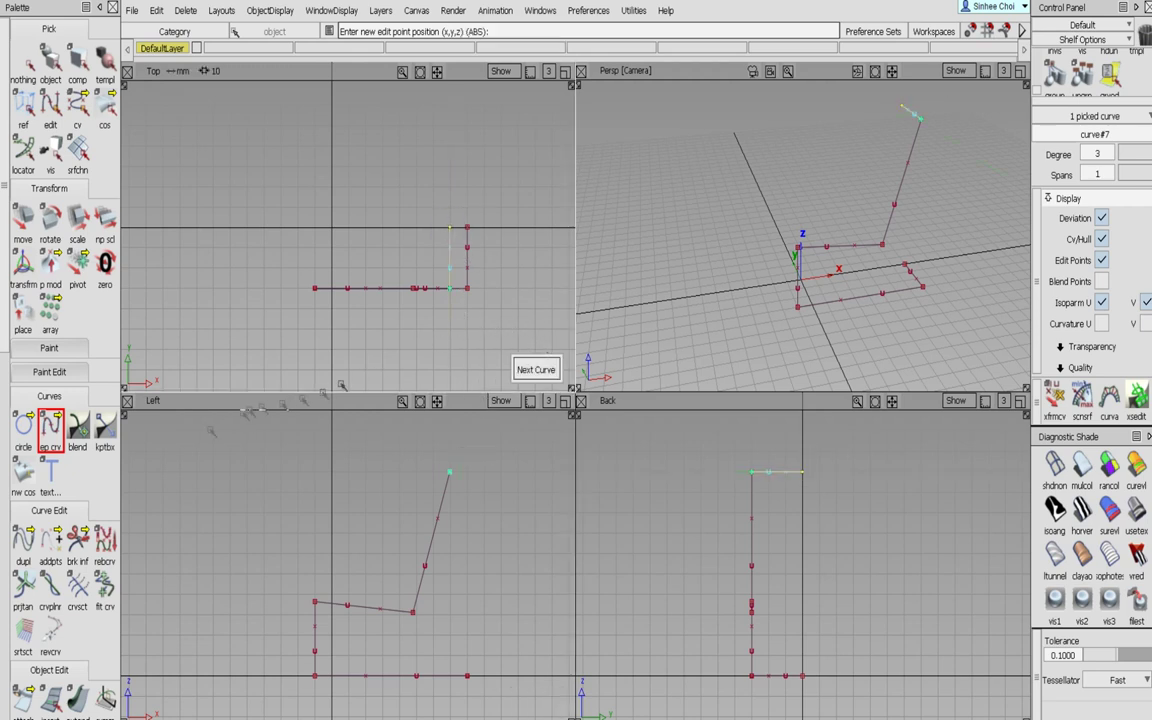
- Try to fillet the corner between the short and long base curves with a center radius of 75 and Automatic trim, in a maximized Persp view
{"action": "left_click_drag", "start_coordinate": [22, 540], "coordinate": [90, 496]}
{"action": "left_click", "coordinate": [24, 545]}
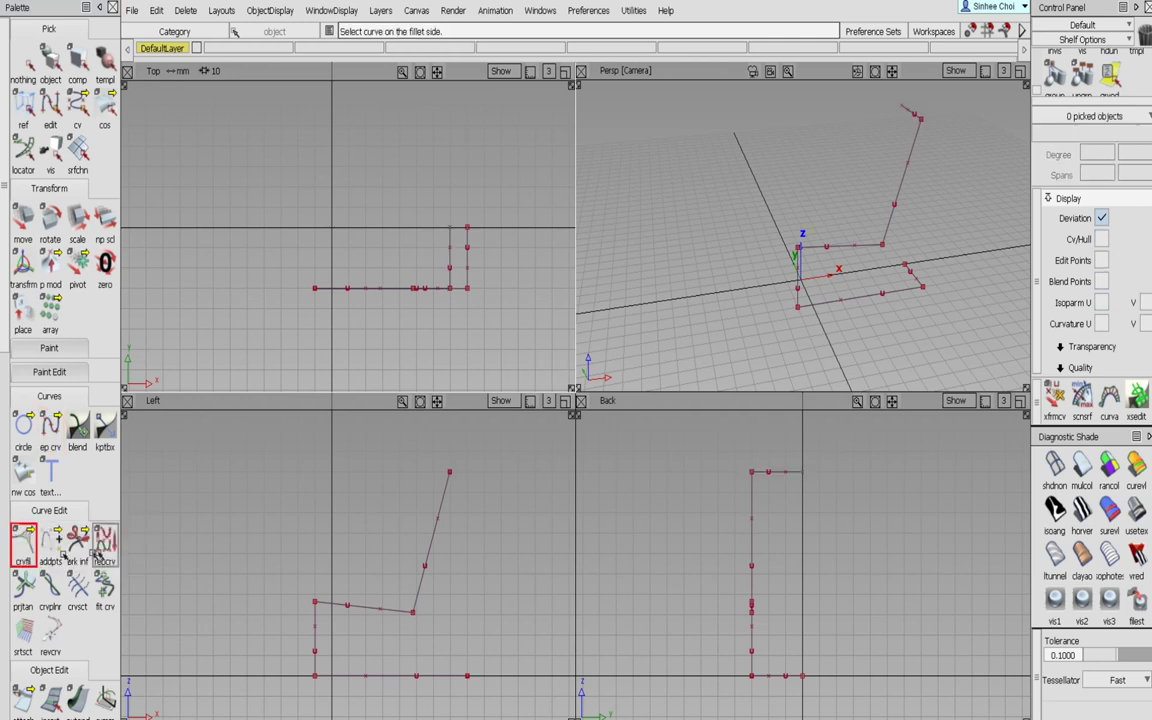
{"action": "double_click", "coordinate": [24, 545]}
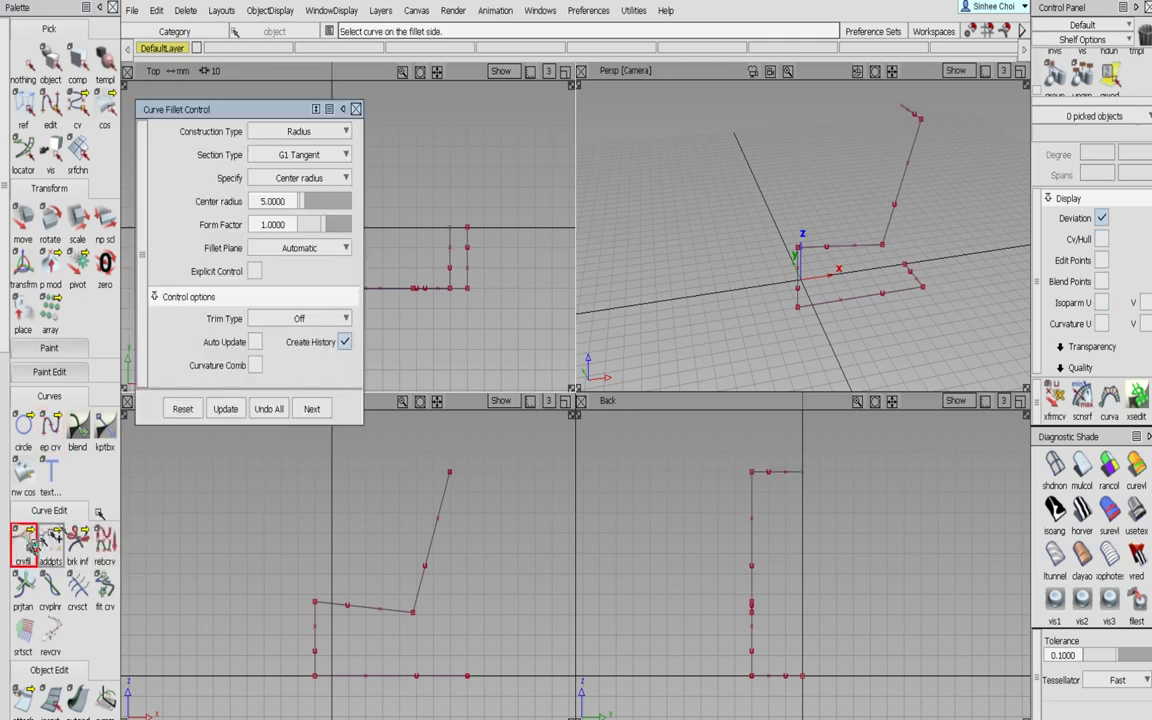
{"action": "left_click_drag", "start_coordinate": [316, 205], "coordinate": [322, 204]}
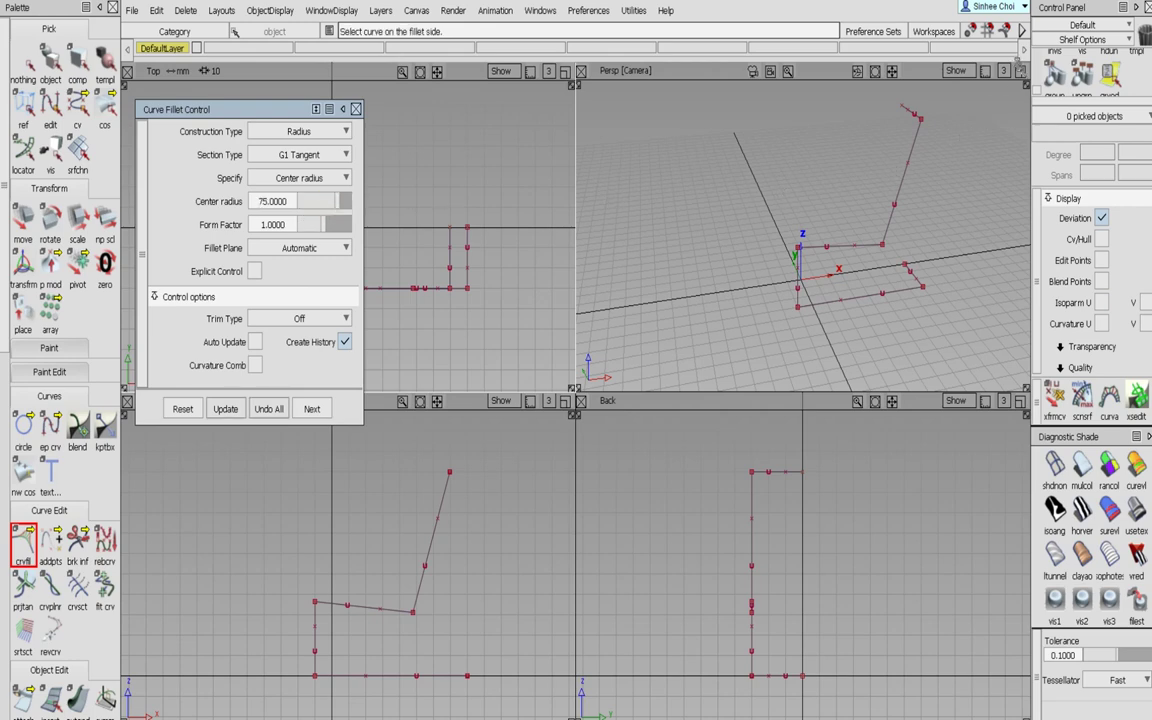
{"action": "left_click", "coordinate": [1019, 71]}
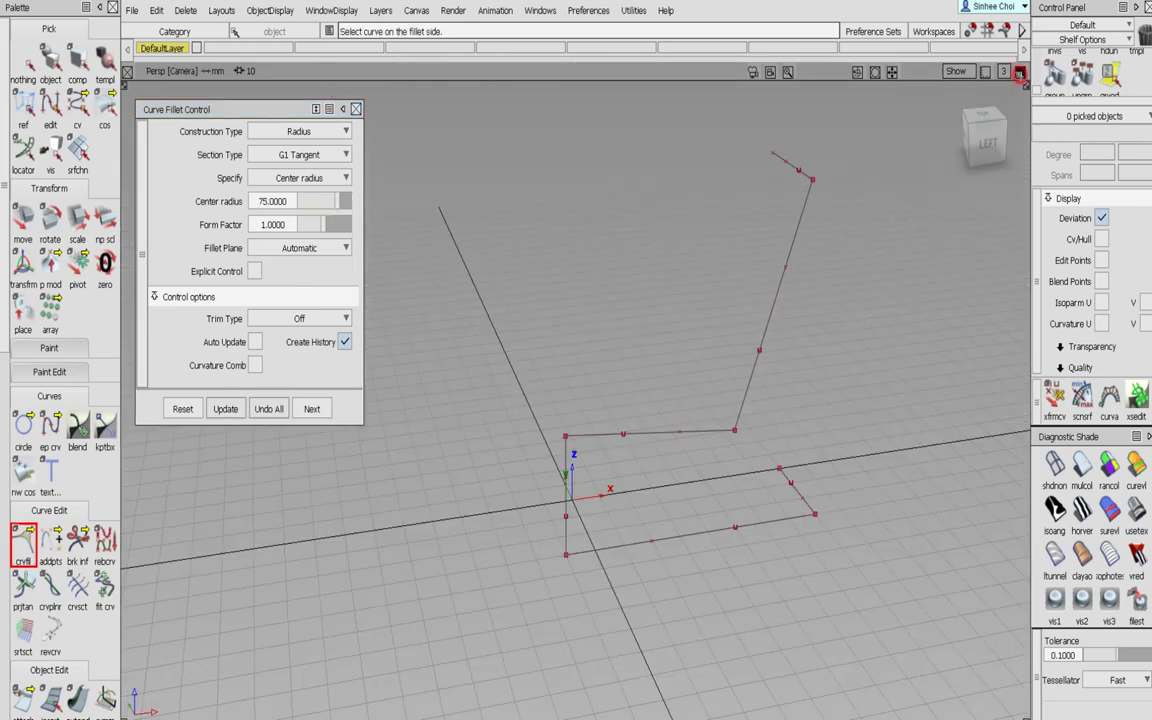
{"action": "left_click", "coordinate": [800, 515]}
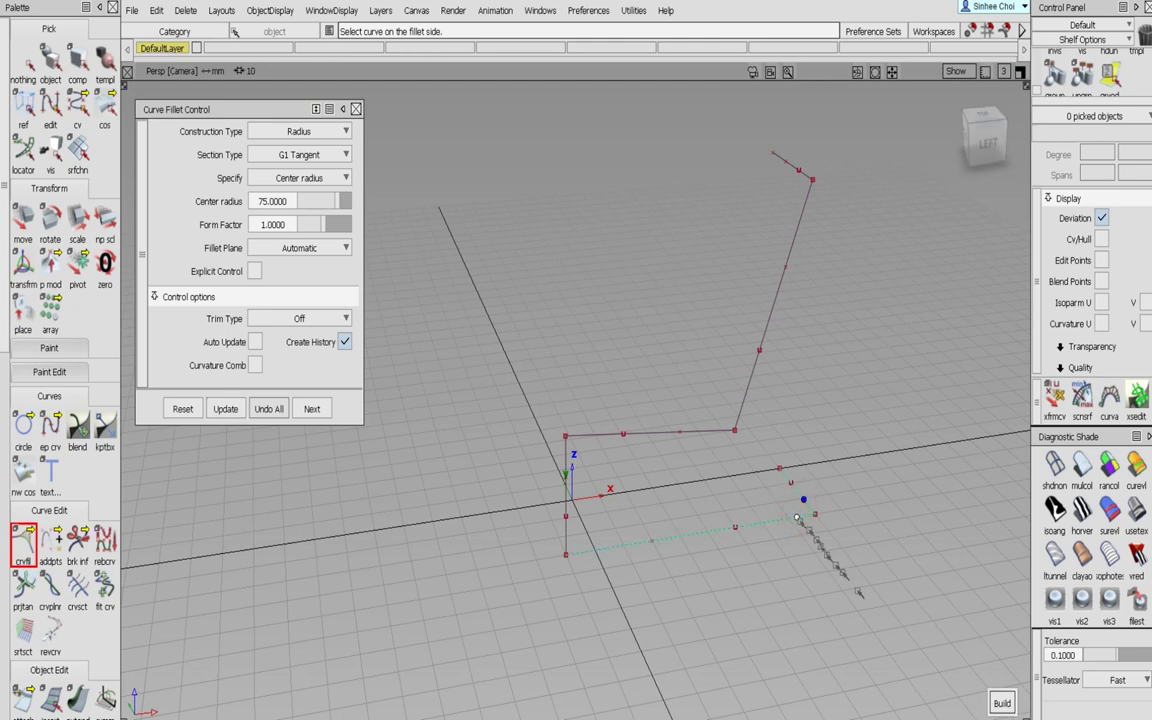
{"action": "left_click", "coordinate": [316, 320]}
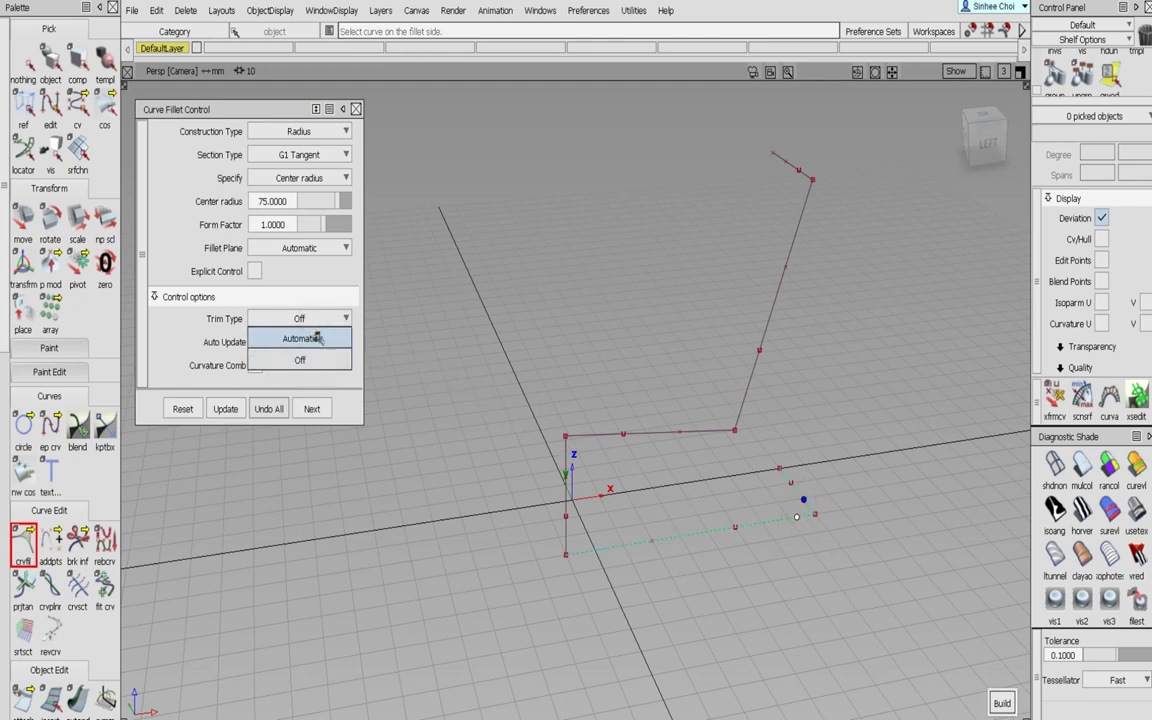
{"action": "left_click", "coordinate": [312, 337]}
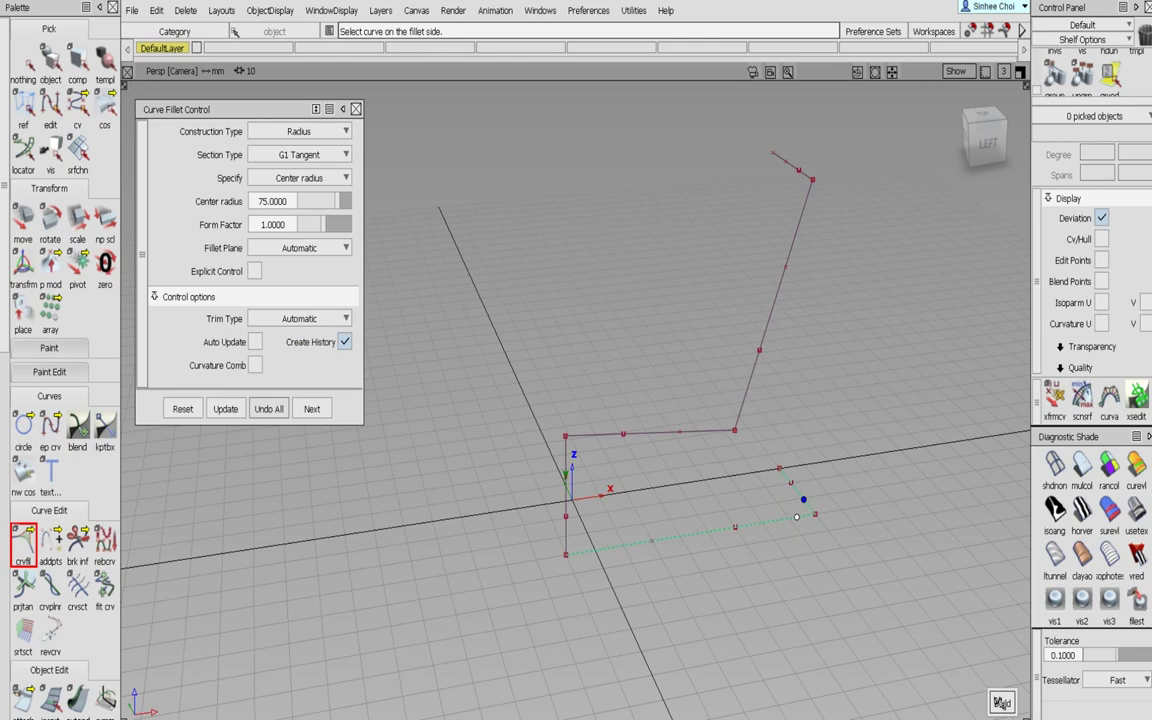
{"action": "left_click", "coordinate": [1000, 702]}
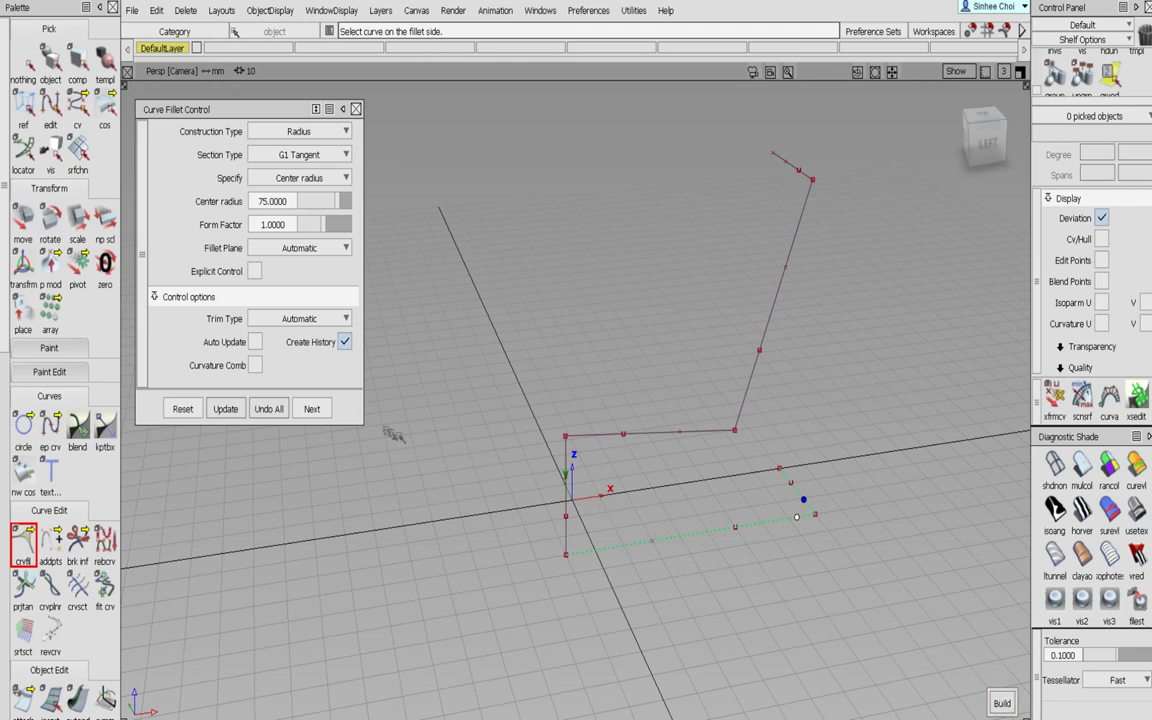
- Reselect the short and long base curves and fillet their corner with a center radius of 10
{"action": "left_click", "coordinate": [312, 408]}
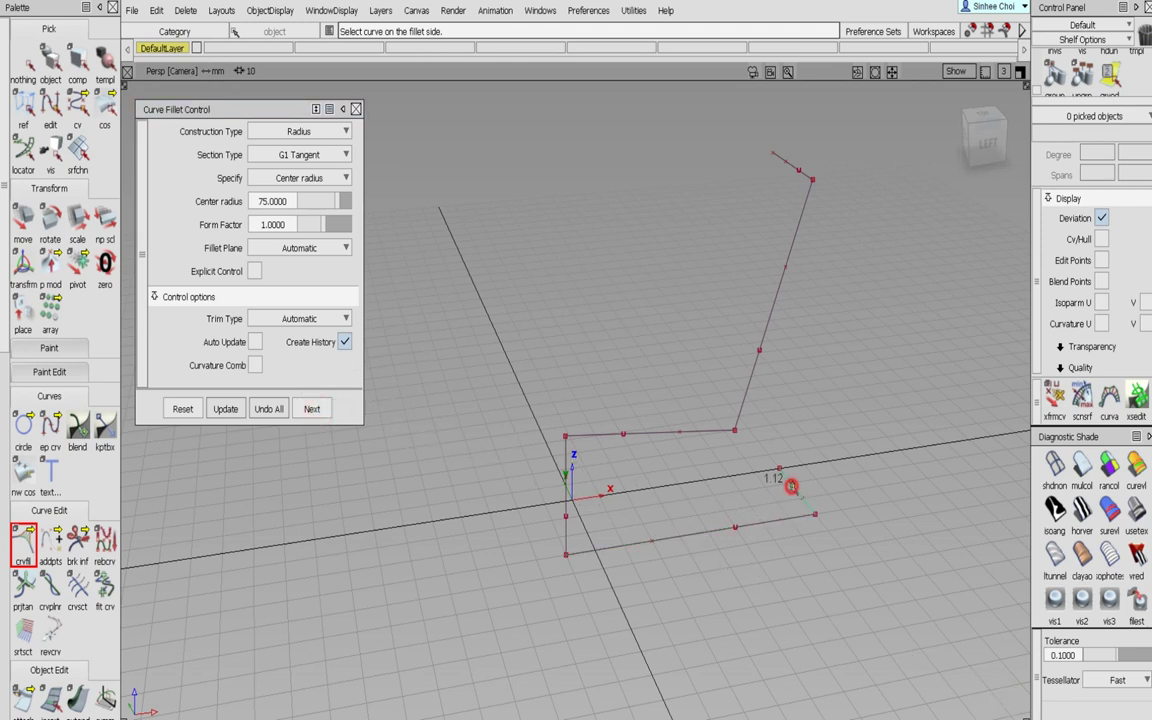
{"action": "left_click", "coordinate": [795, 519]}
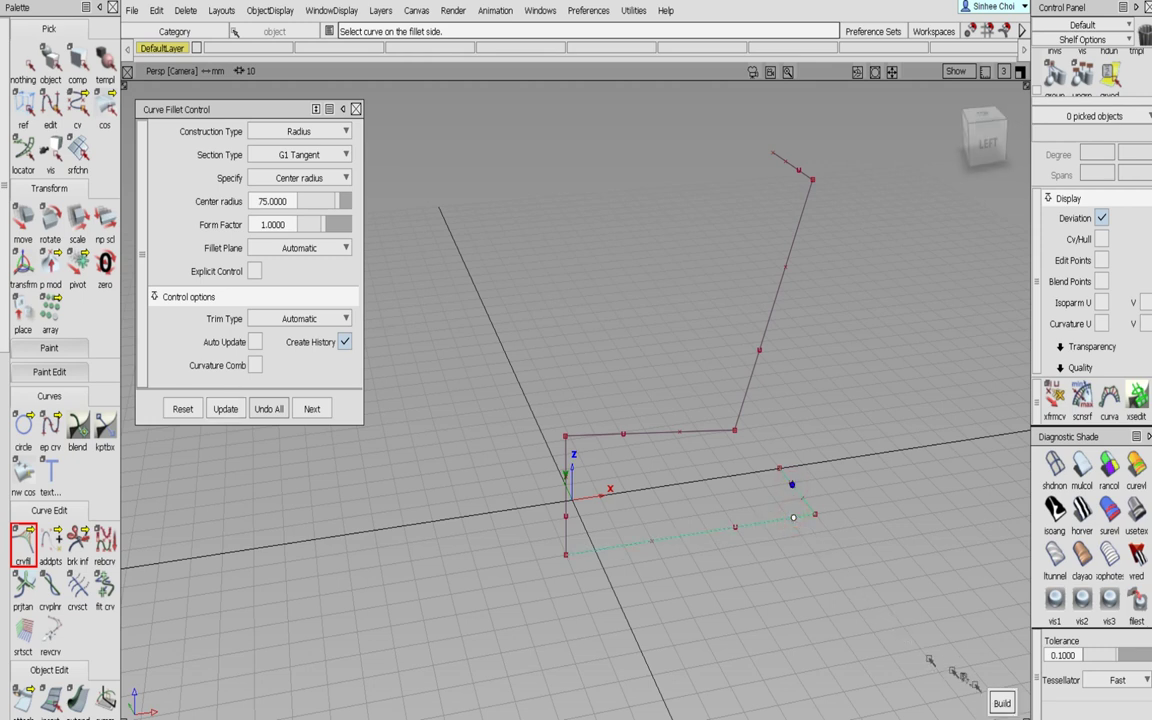
{"action": "left_click", "coordinate": [1001, 702]}
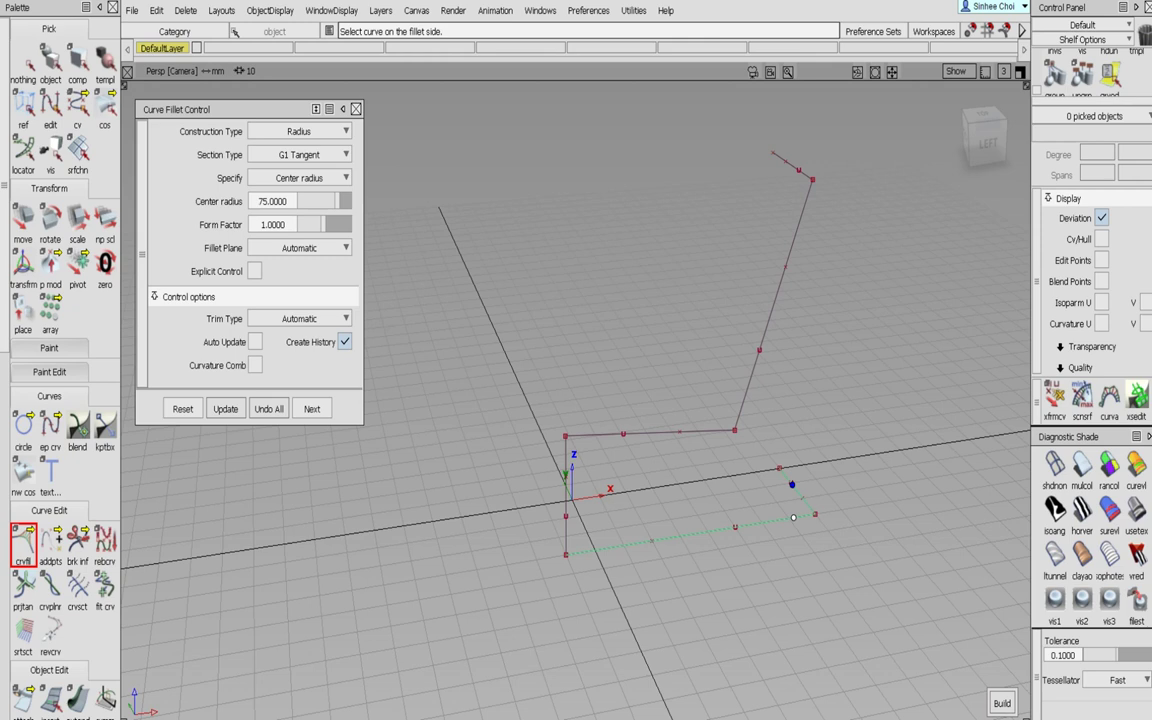
{"action": "left_click_drag", "start_coordinate": [329, 207], "coordinate": [320, 203]}
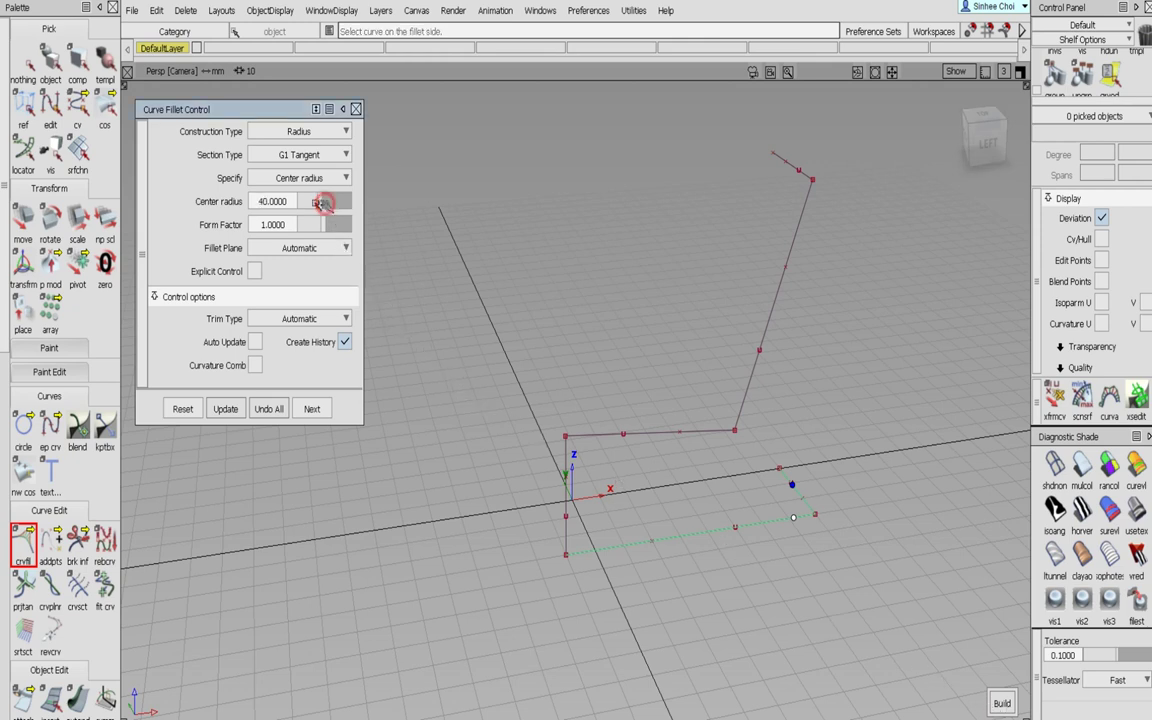
{"action": "left_click", "coordinate": [1000, 703]}
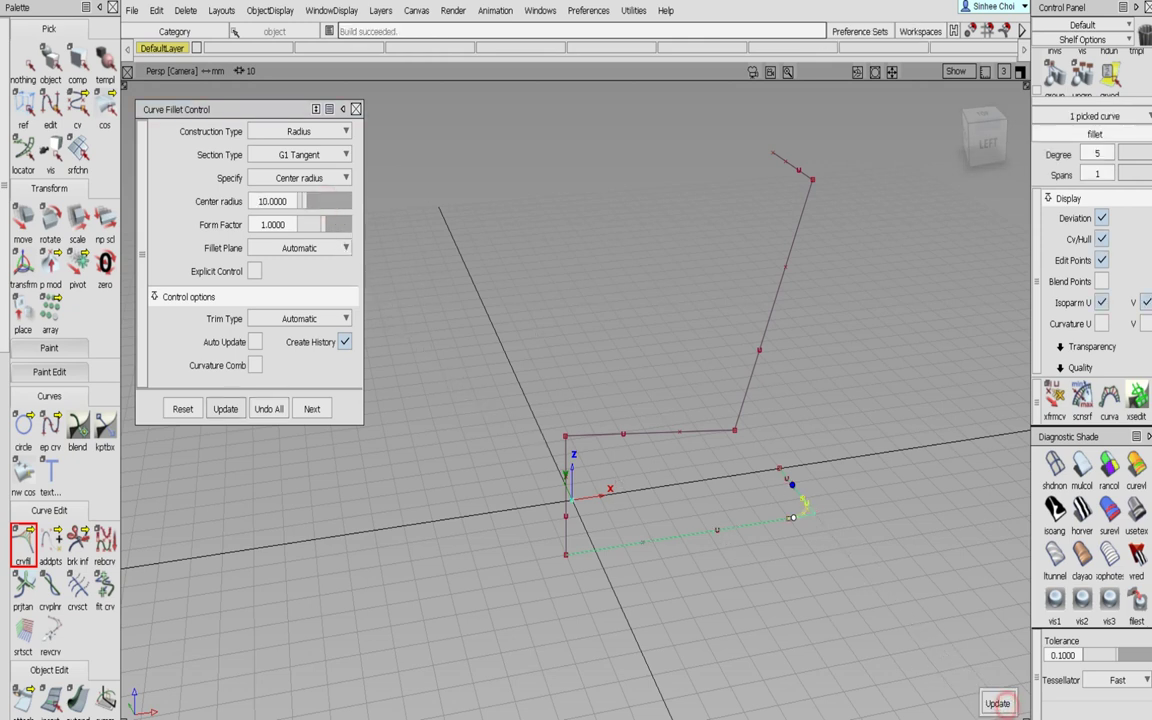
{"action": "left_click", "coordinate": [312, 408]}
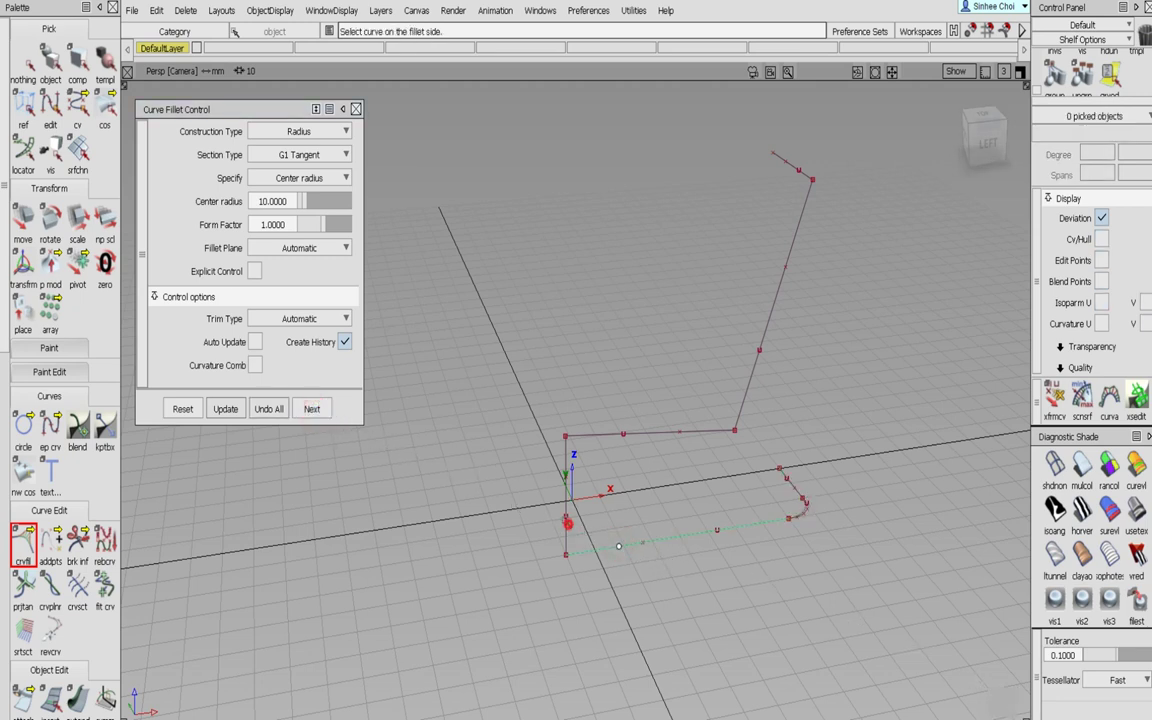
- Fillet the corner between the long base curve and the vertical curve with the same center radius
{"action": "left_click", "coordinate": [617, 543]}
{"action": "left_click", "coordinate": [998, 702]}
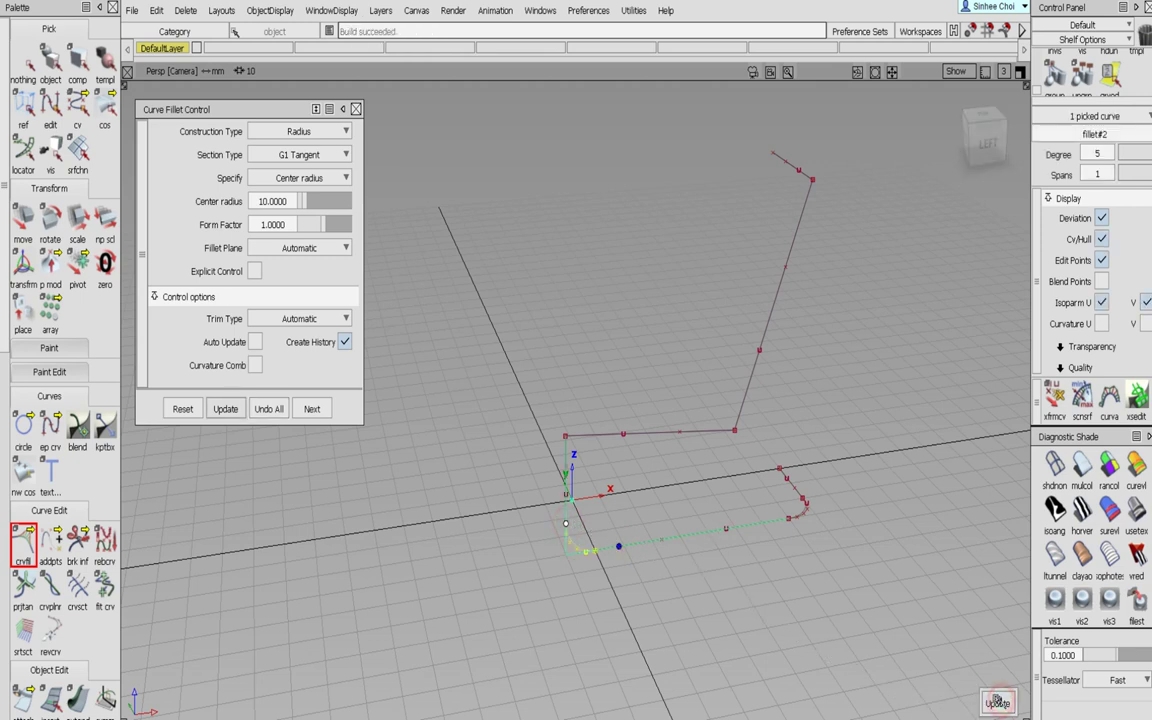
{"action": "left_click", "coordinate": [313, 408]}
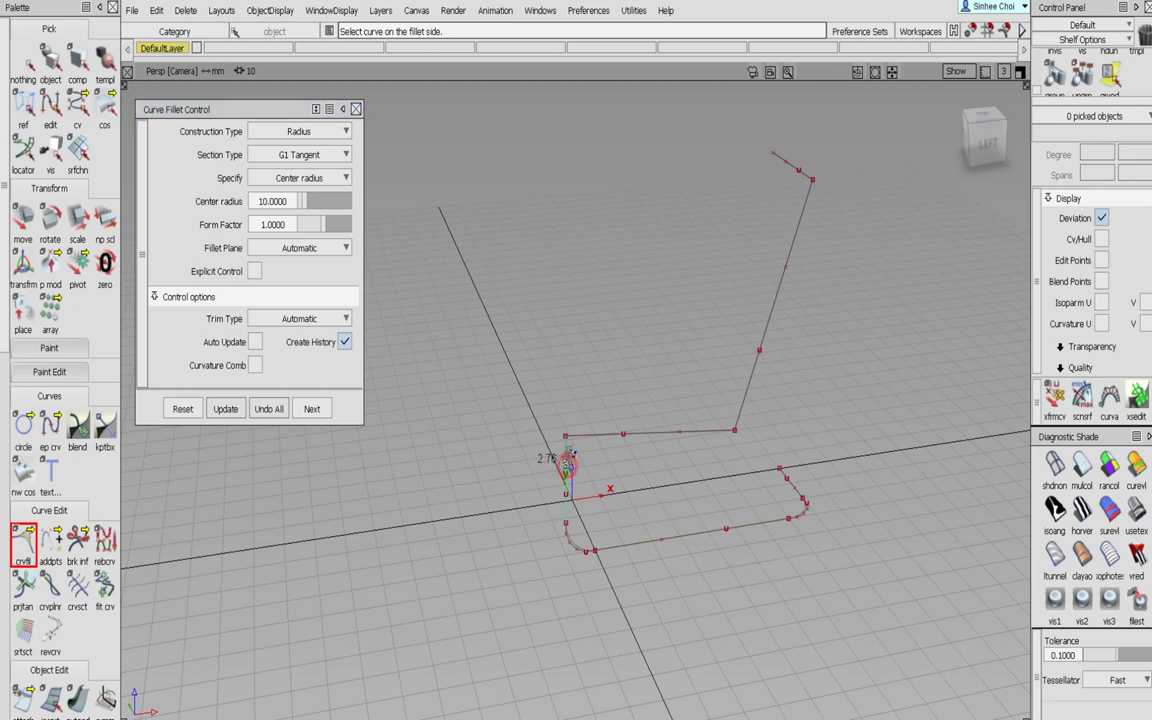
- Fillet the vertical-to-seat corner and the seat-to-backrest corner with the same center radius of 10 and Automatic trim
{"action": "left_click", "coordinate": [578, 434]}
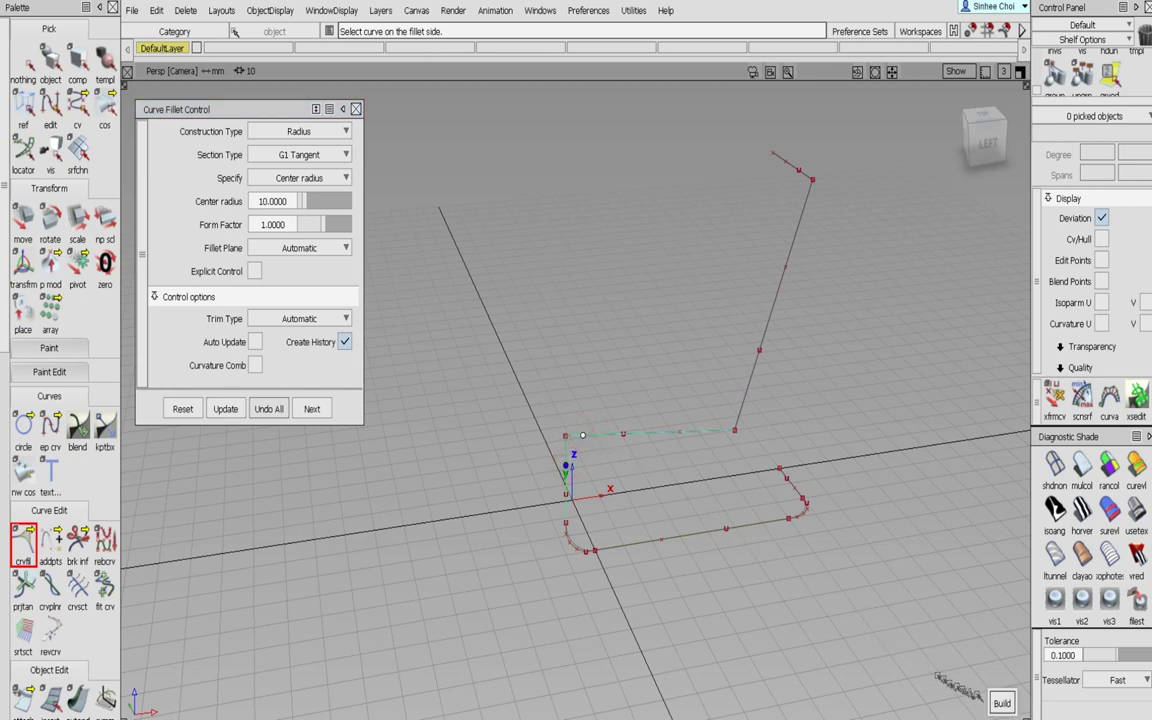
{"action": "left_click", "coordinate": [1000, 702]}
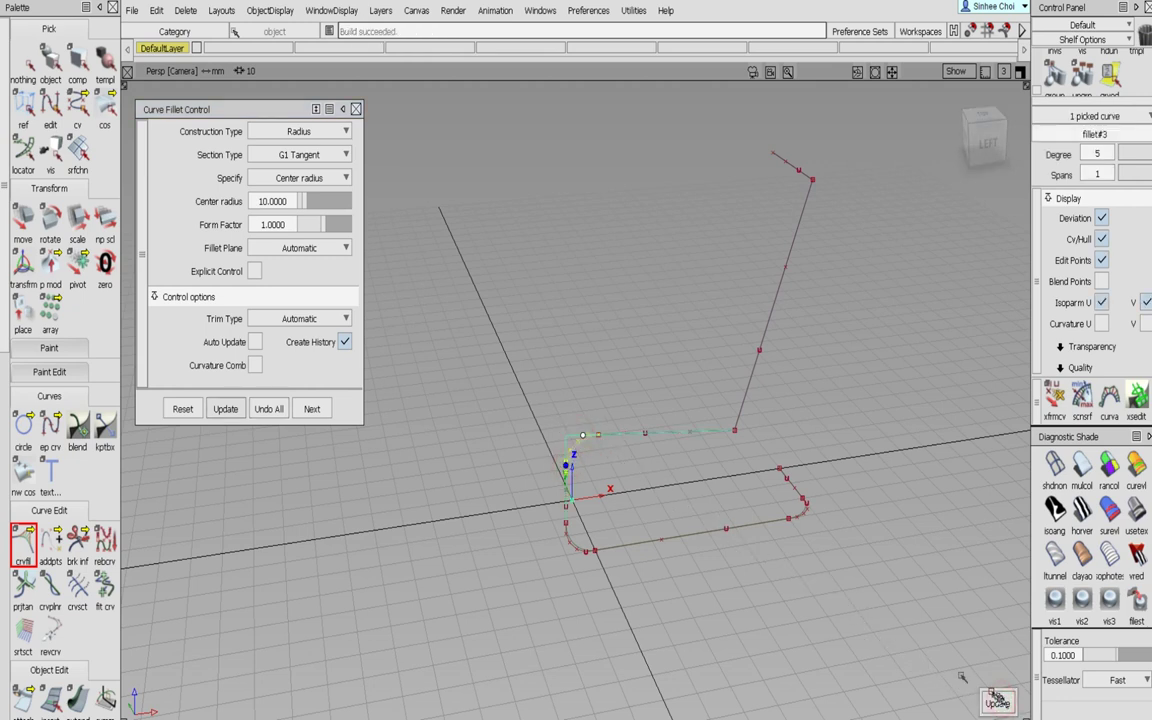
{"action": "left_click", "coordinate": [316, 409]}
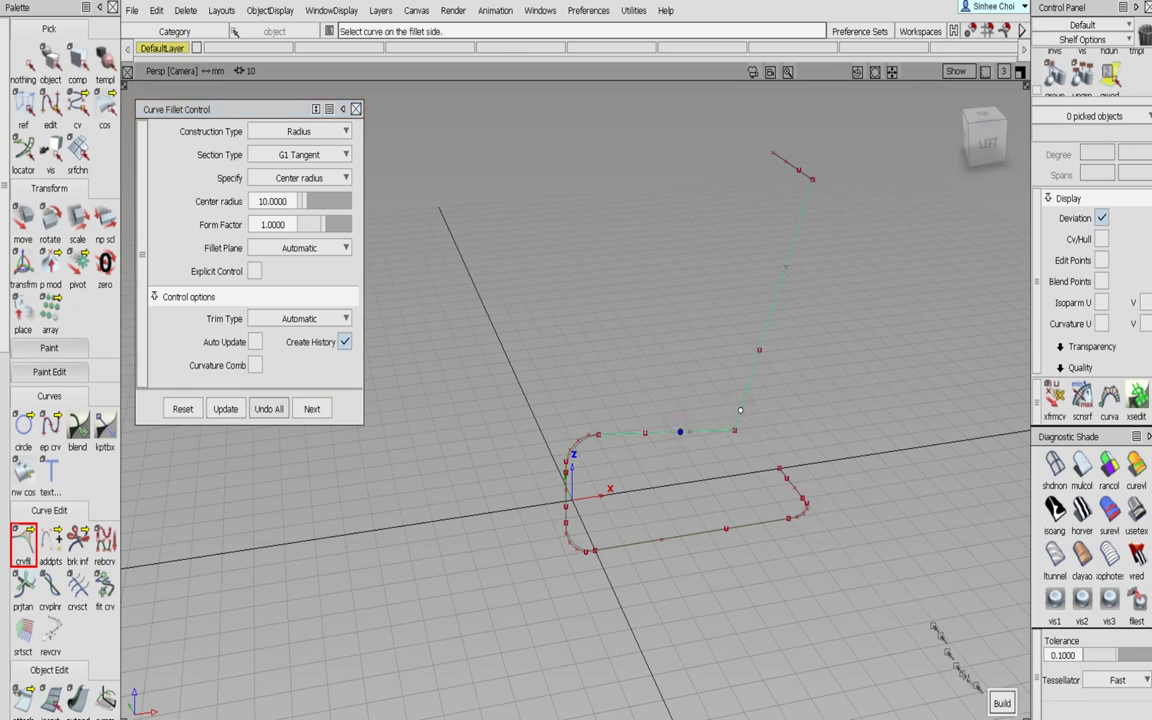
{"action": "left_click", "coordinate": [1000, 702]}
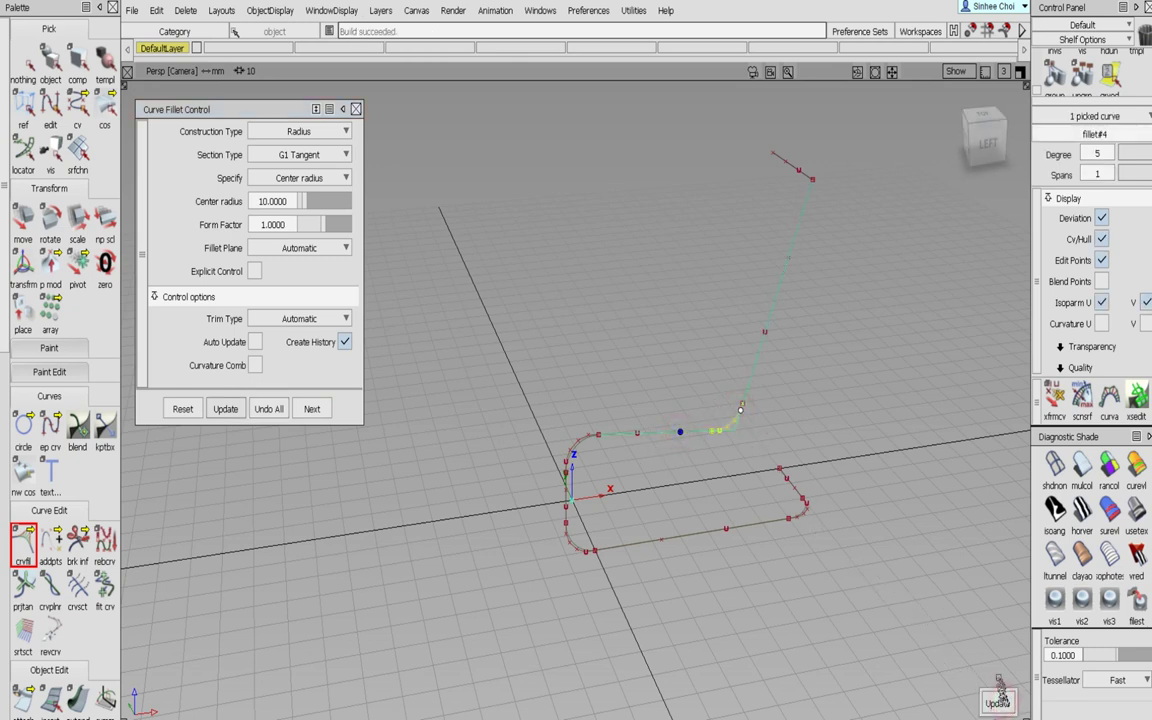
{"action": "left_click", "coordinate": [312, 409]}
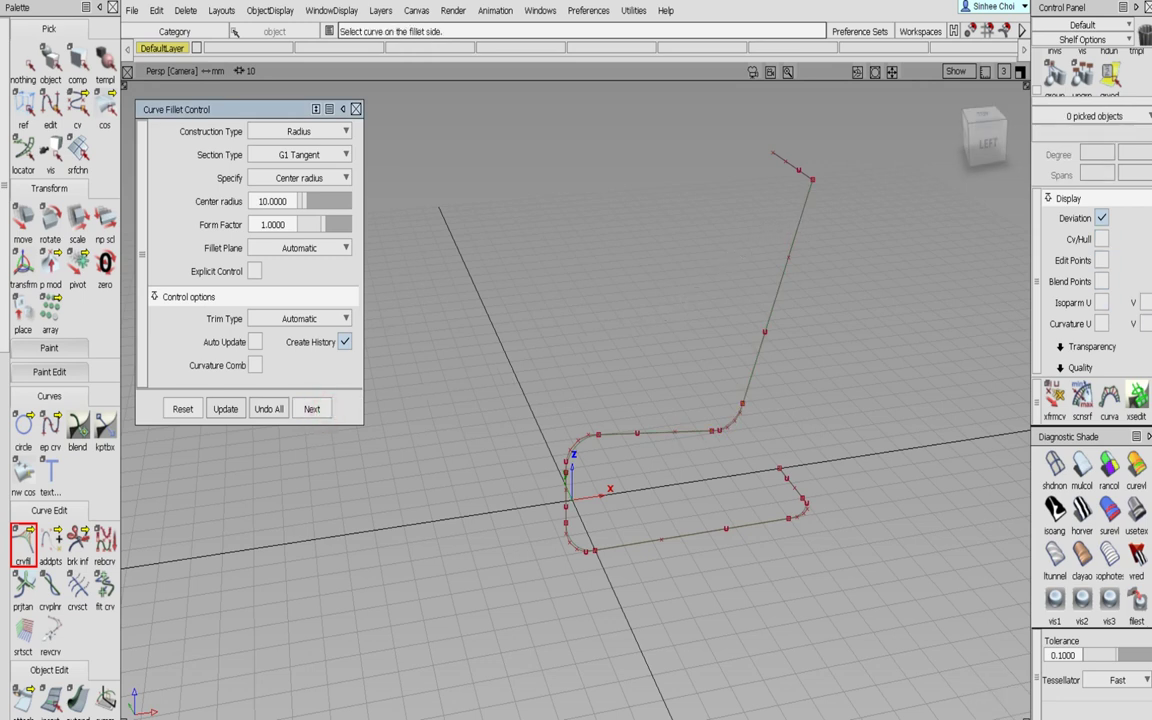
- Fillet the corner between the backrest curve and the short upper curve with the same center radius, and finish filleting
{"action": "left_click", "coordinate": [799, 221]}
{"action": "left_click", "coordinate": [794, 168]}
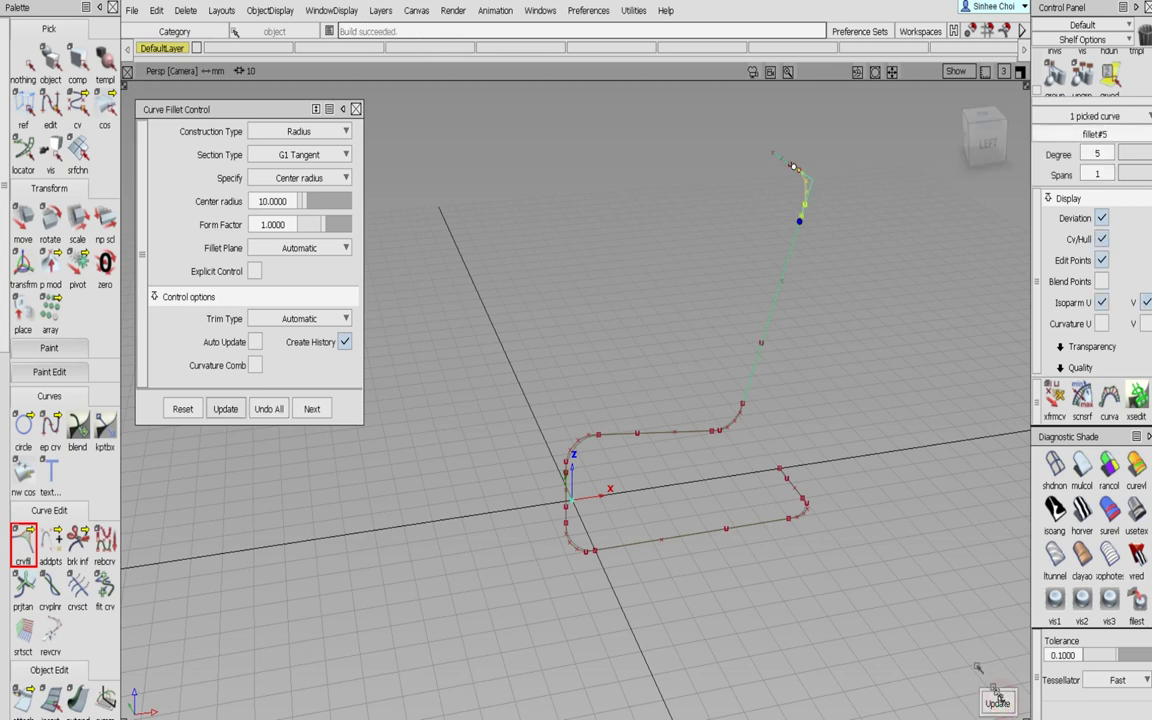
{"action": "left_click", "coordinate": [312, 409]}
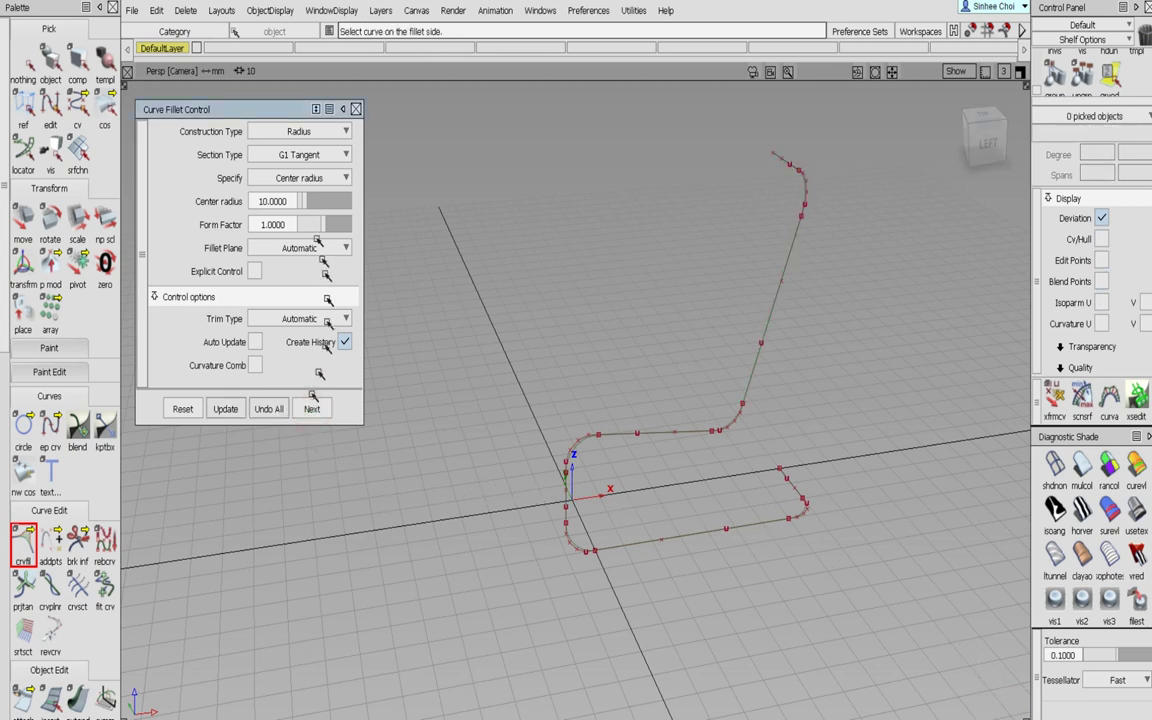
{"action": "left_click", "coordinate": [356, 109]}
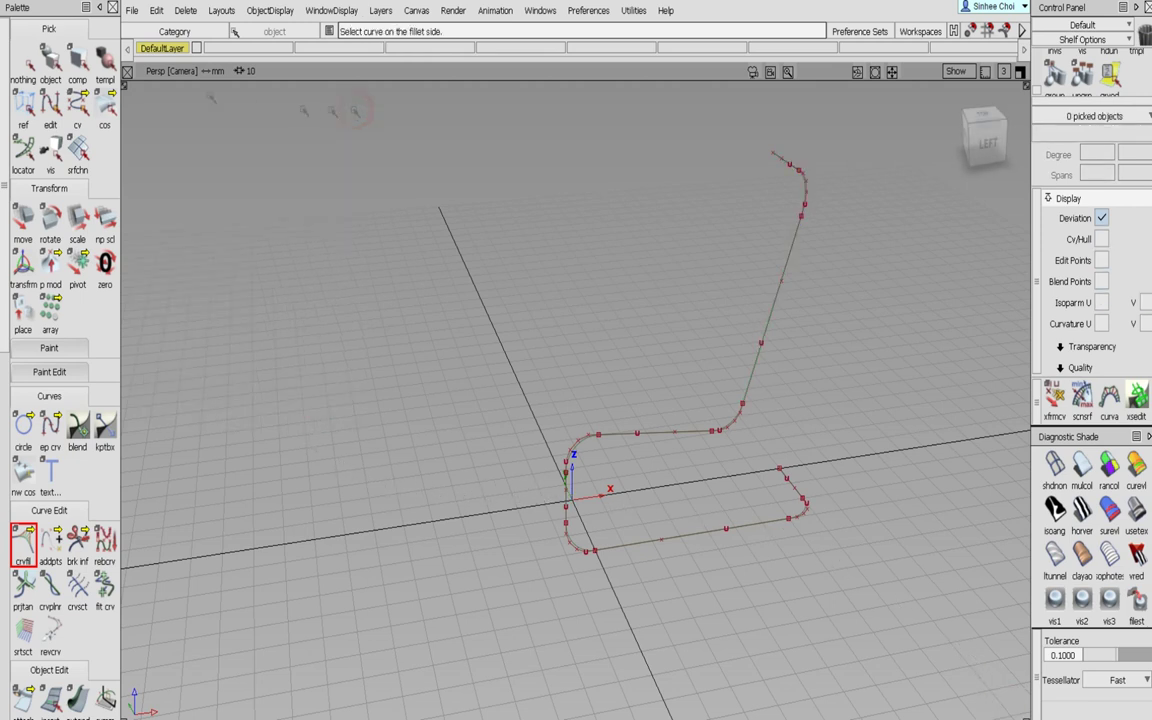
- Select all the frame curves, reset their pivots to the origin, and hide their CVs and hulls
{"action": "left_click", "coordinate": [50, 62]}
{"action": "left_click_drag", "start_coordinate": [510, 142], "coordinate": [905, 562]}
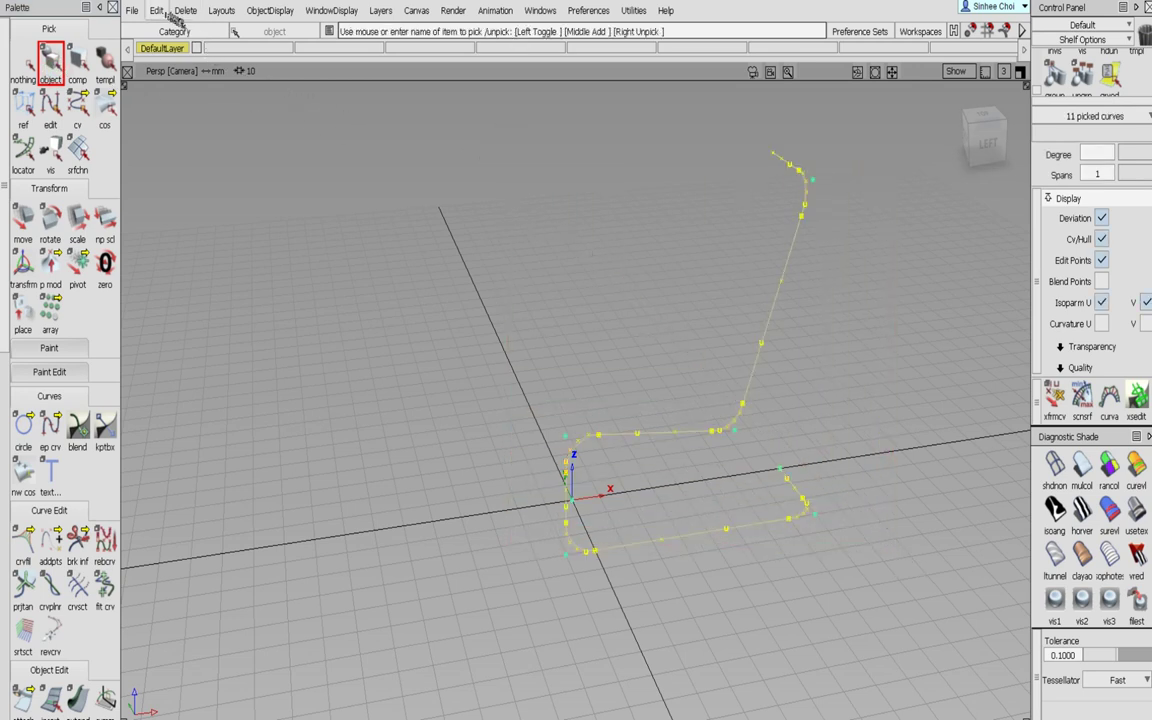
{"action": "left_click", "coordinate": [157, 11]}
{"action": "left_click", "coordinate": [164, 273]}
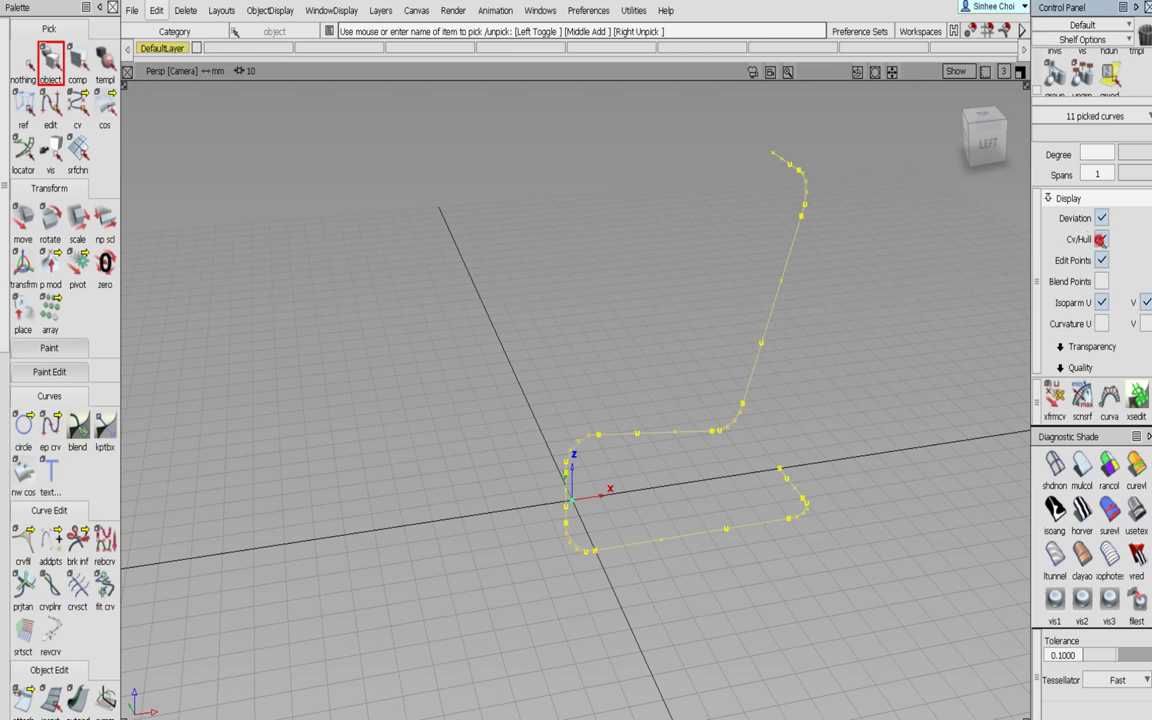
- Place a circle in the Left view and snap it onto the short base curve's free end on the X axis
{"action": "left_click", "coordinate": [23, 424]}
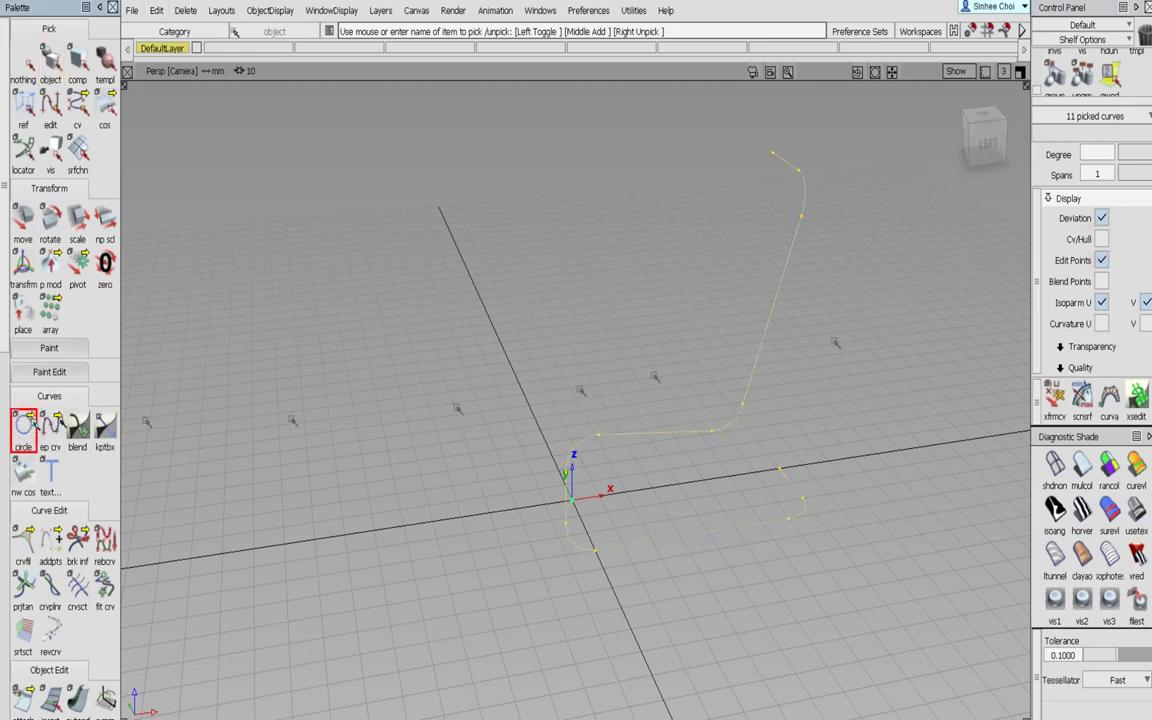
{"action": "left_click", "coordinate": [1020, 71]}
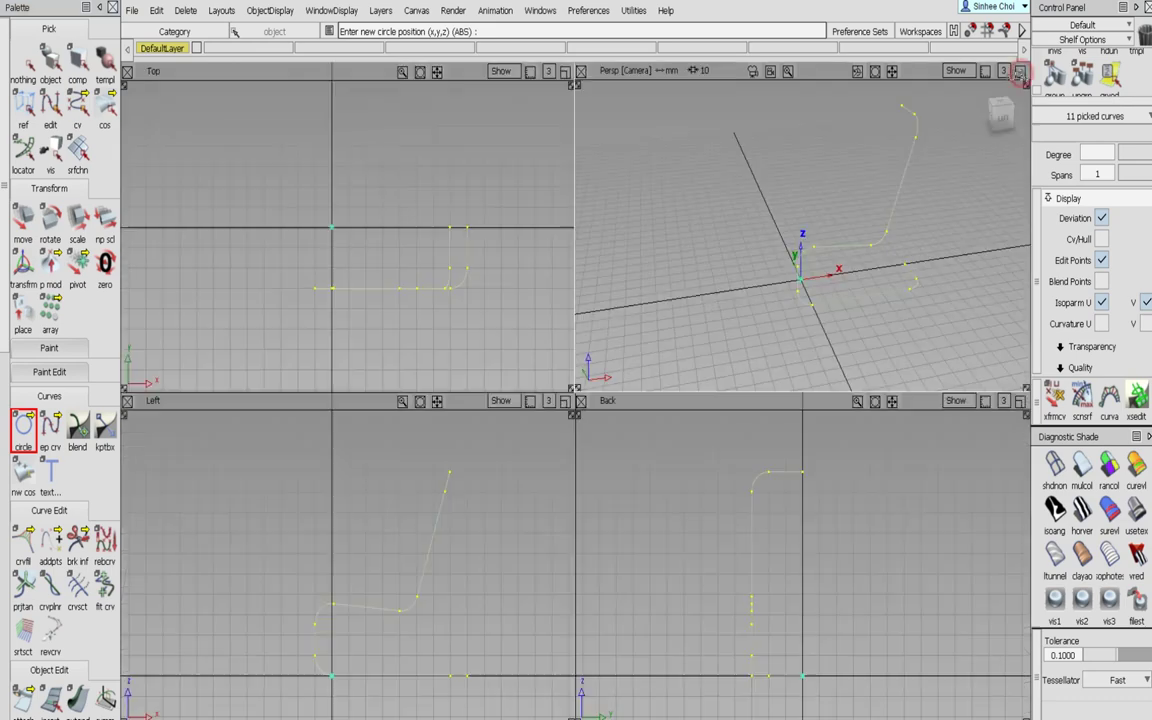
{"action": "left_click", "coordinate": [493, 608]}
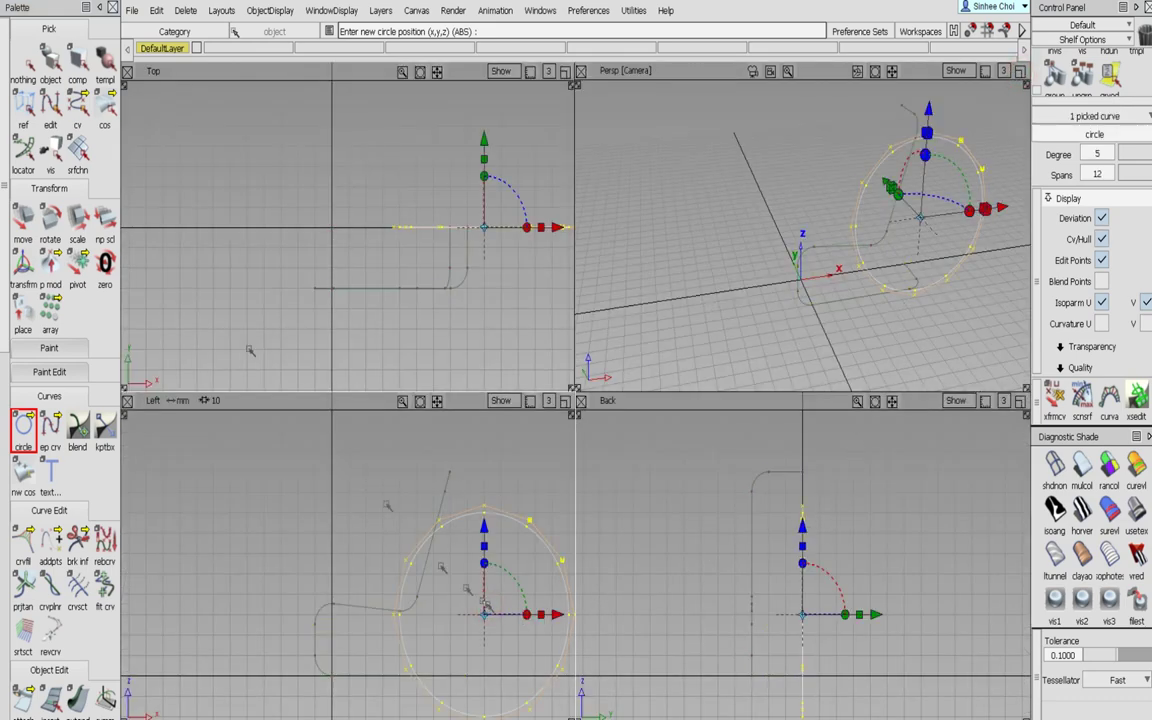
{"action": "left_click", "coordinate": [22, 220]}
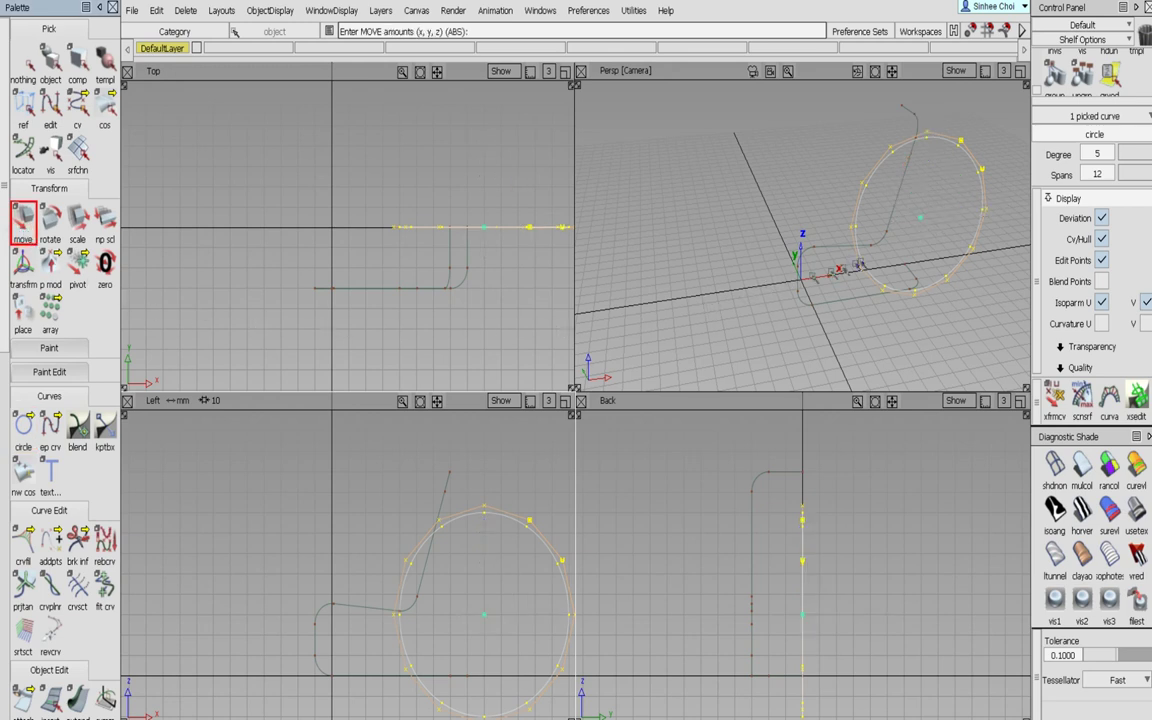
{"action": "left_click", "coordinate": [900, 249], "text": "ctrl"}
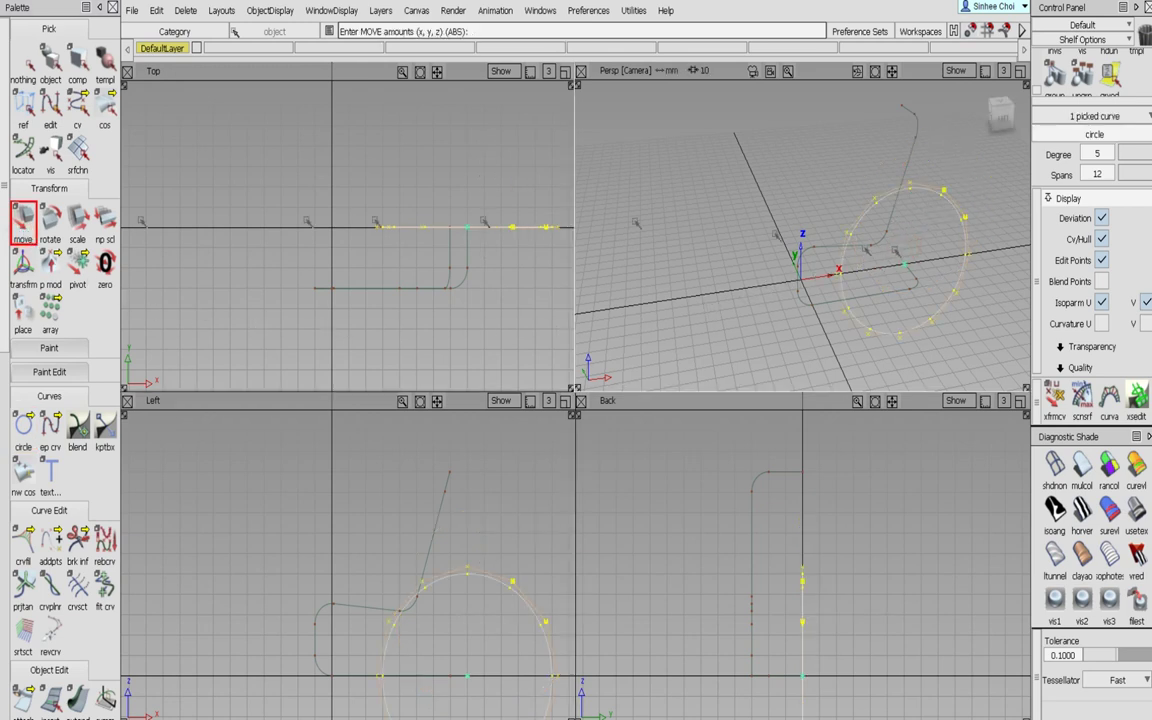
- Scale the circle down to a small tube profile in the maximized Persp view and hide its CVs, hulls and edit points
{"action": "left_click", "coordinate": [77, 220]}
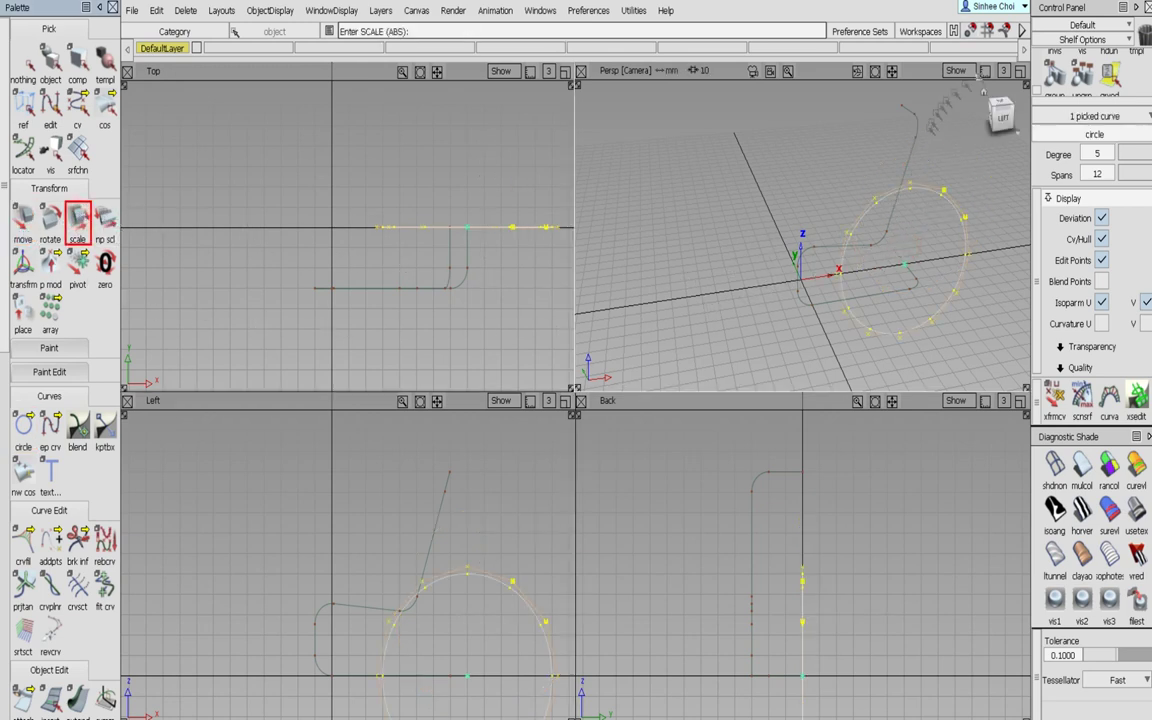
{"action": "left_click", "coordinate": [1019, 71]}
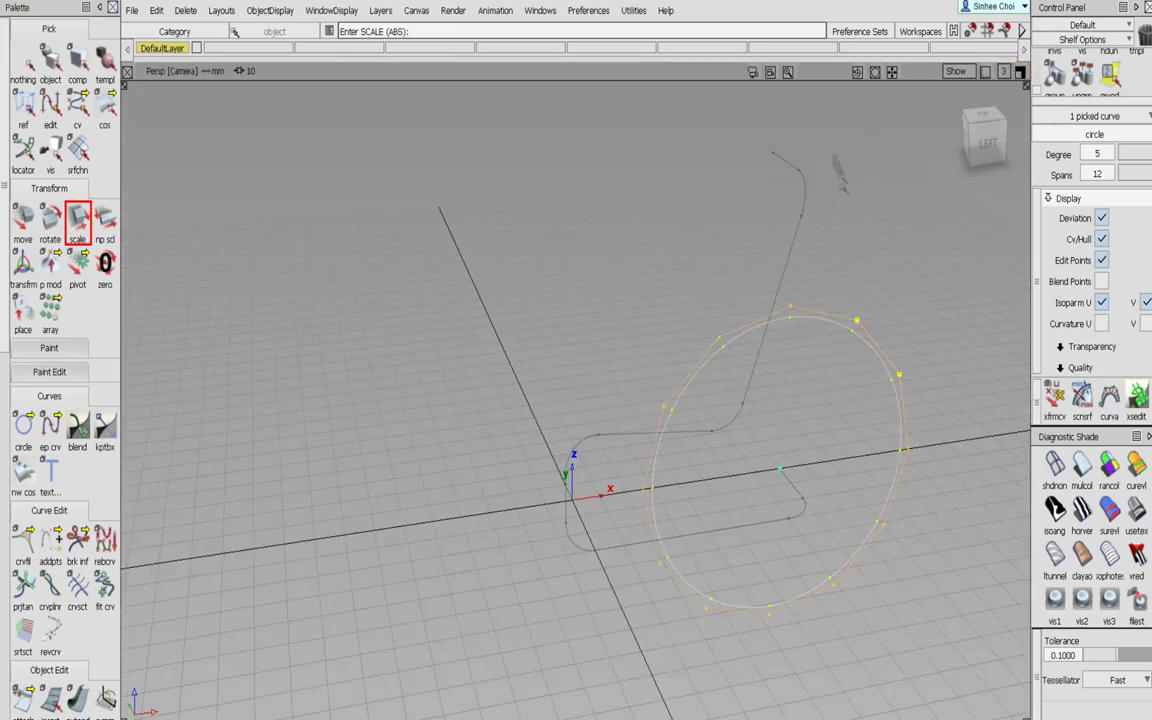
{"action": "left_click_drag", "start_coordinate": [850, 197], "coordinate": [720, 450]}
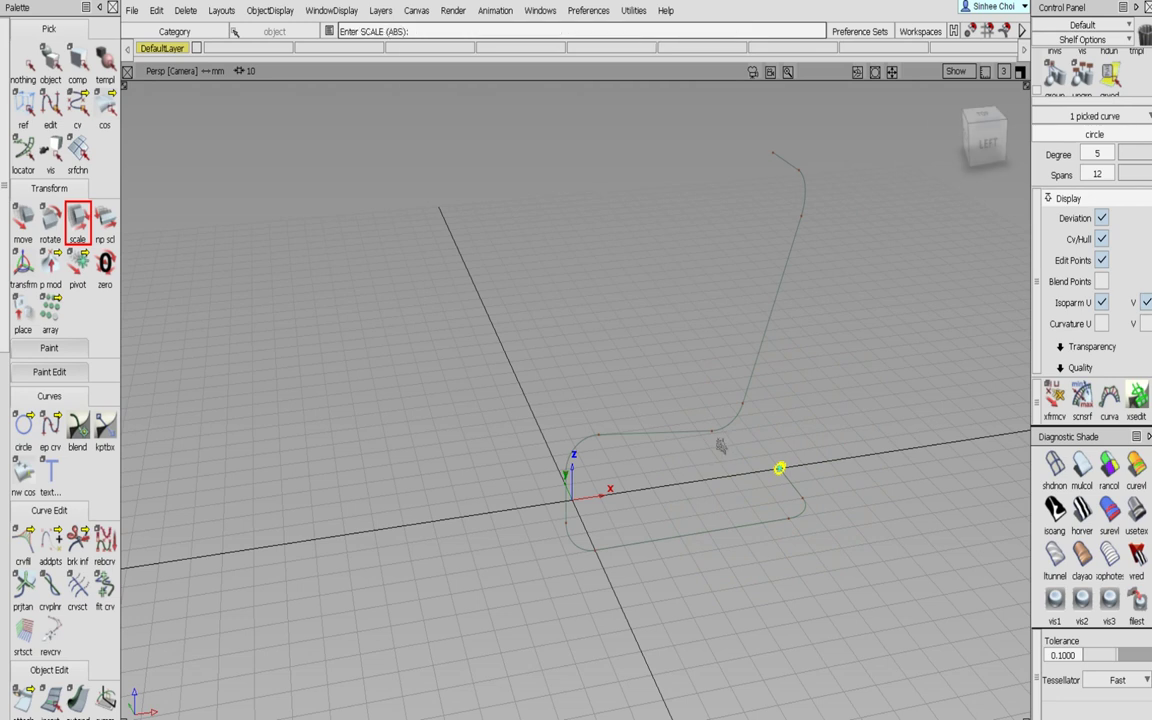
{"action": "left_click", "coordinate": [1102, 239]}
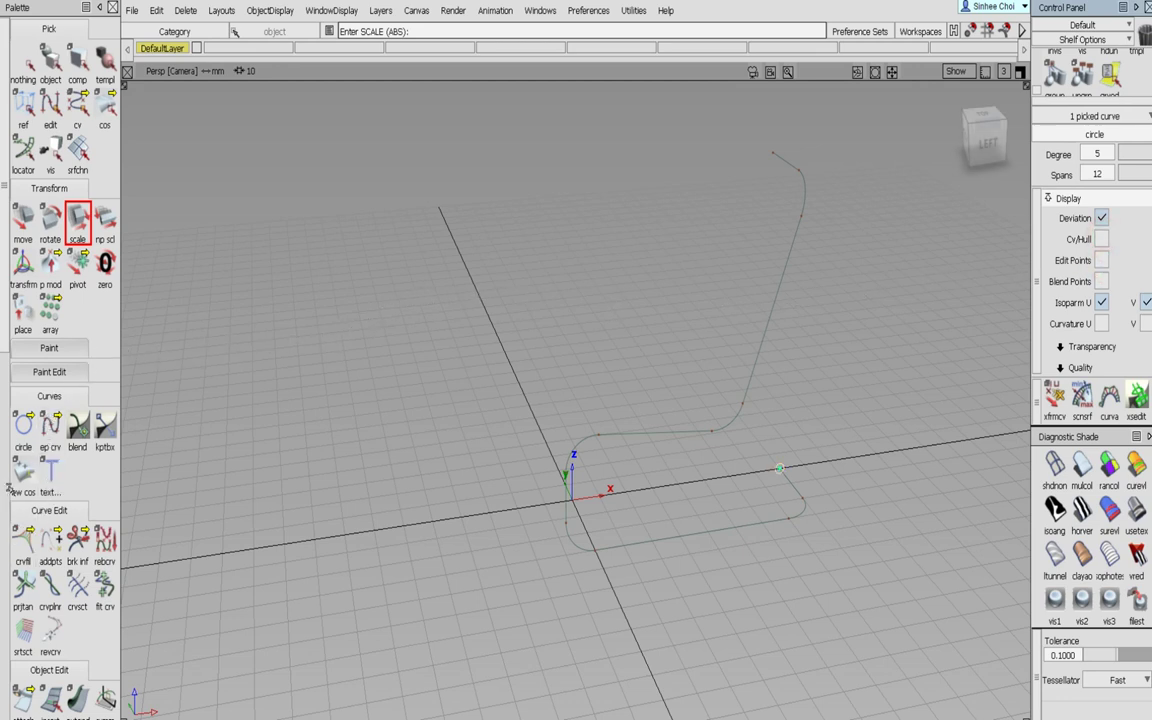
- Extrude the circle along the short base curve and hide the new tube's U isoparms
{"action": "scroll", "coordinate": [12, 436], "scroll_direction": "down", "scroll_amount": 6}
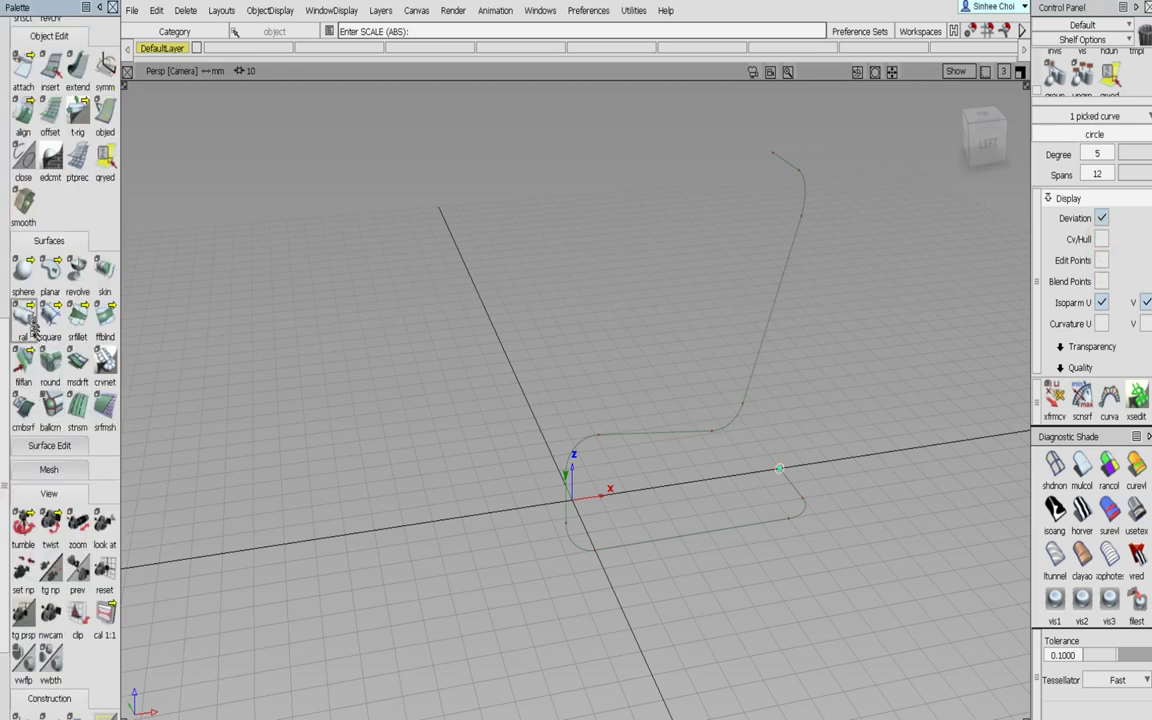
{"action": "left_click_drag", "start_coordinate": [22, 312], "coordinate": [78, 316]}
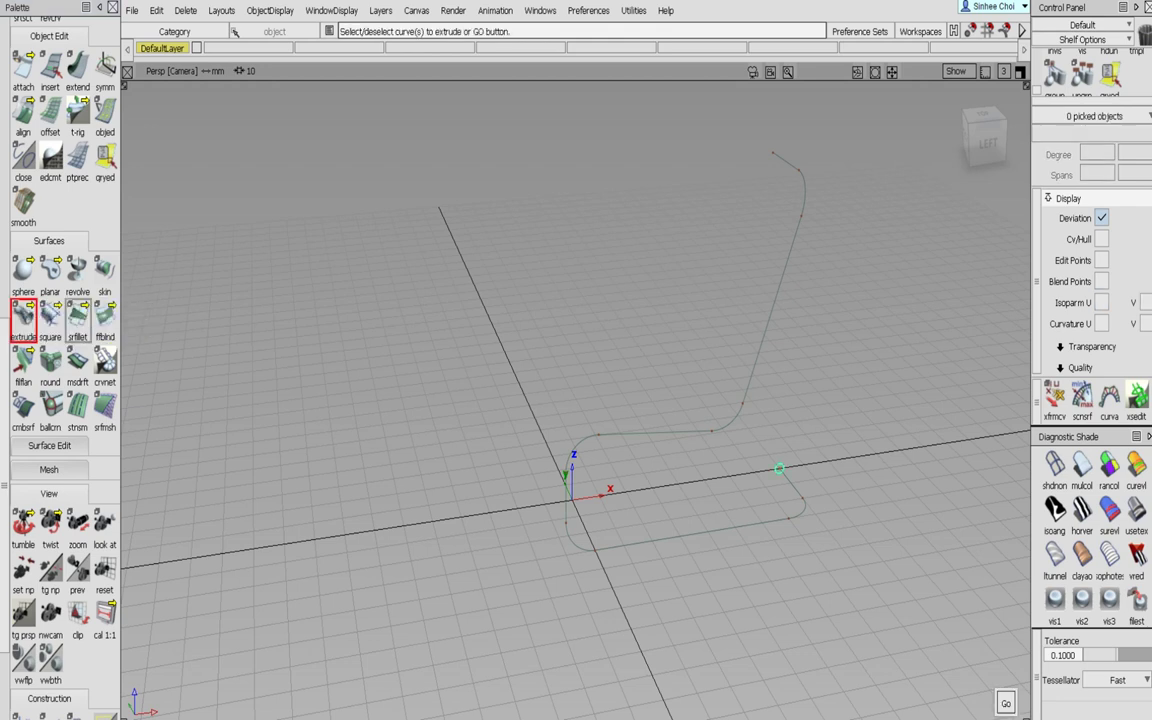
{"action": "left_click", "coordinate": [1007, 703]}
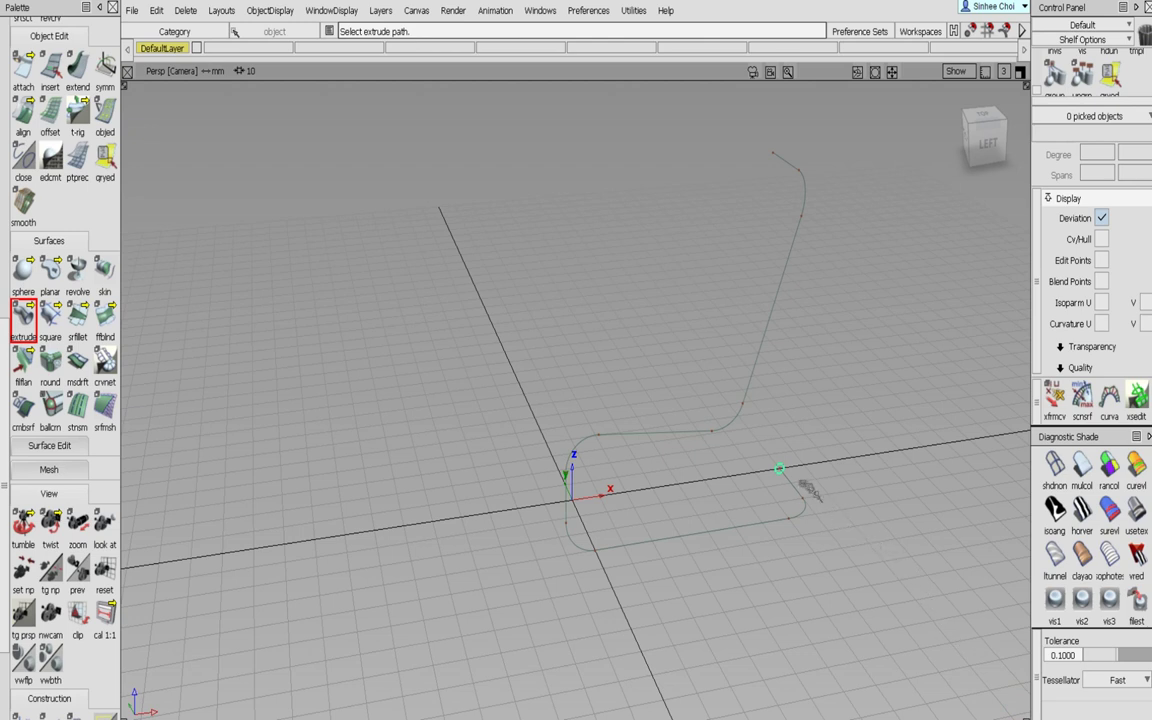
{"action": "left_click", "coordinate": [797, 486]}
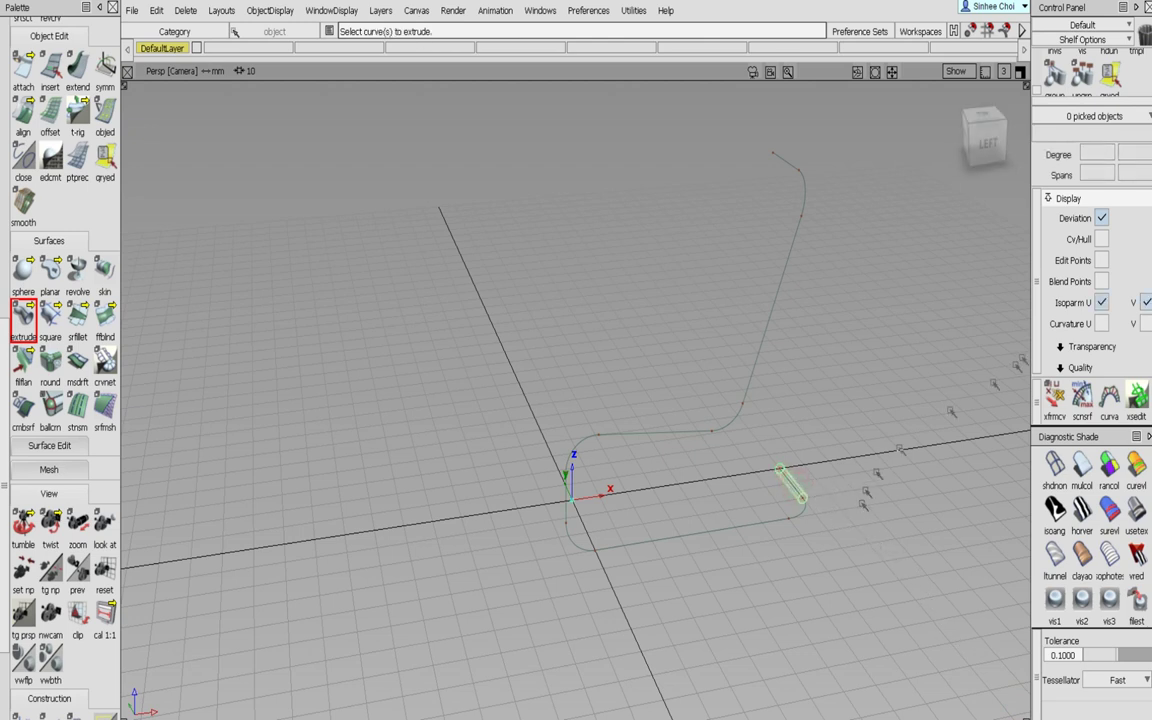
{"action": "left_click", "coordinate": [1101, 303]}
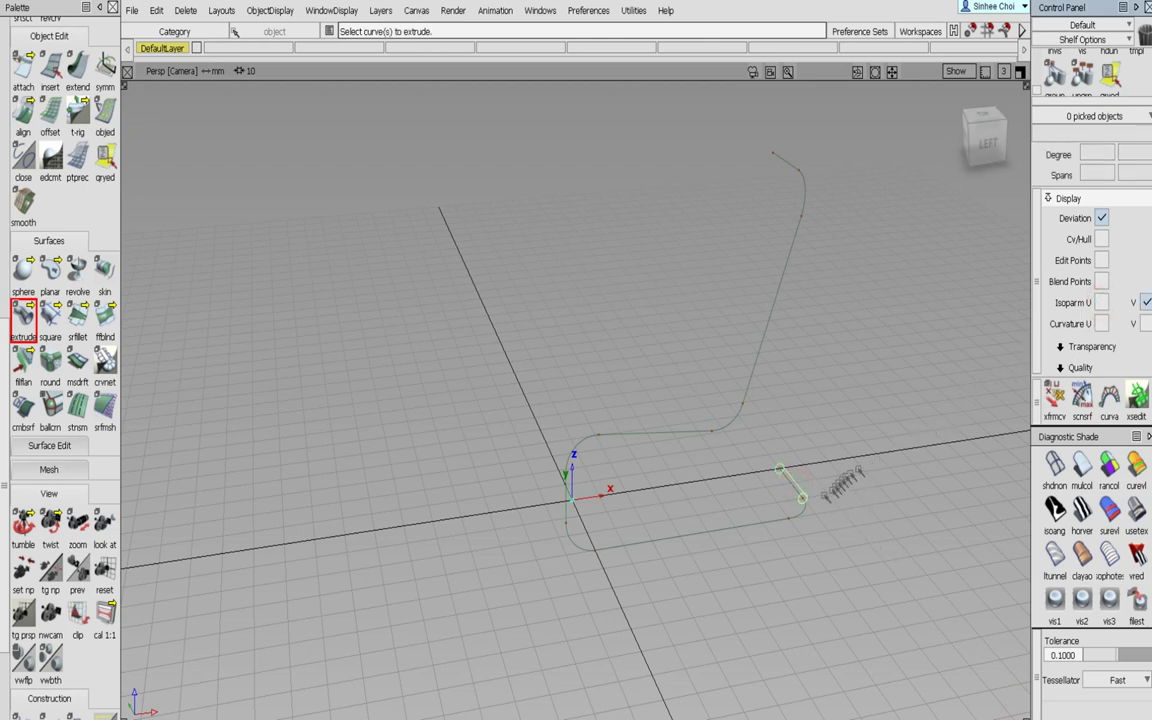
- Extrude the short tube's end edge along the adjoining base fillet curve and hide the new surface's U isoparms
{"action": "left_click", "coordinate": [800, 497]}
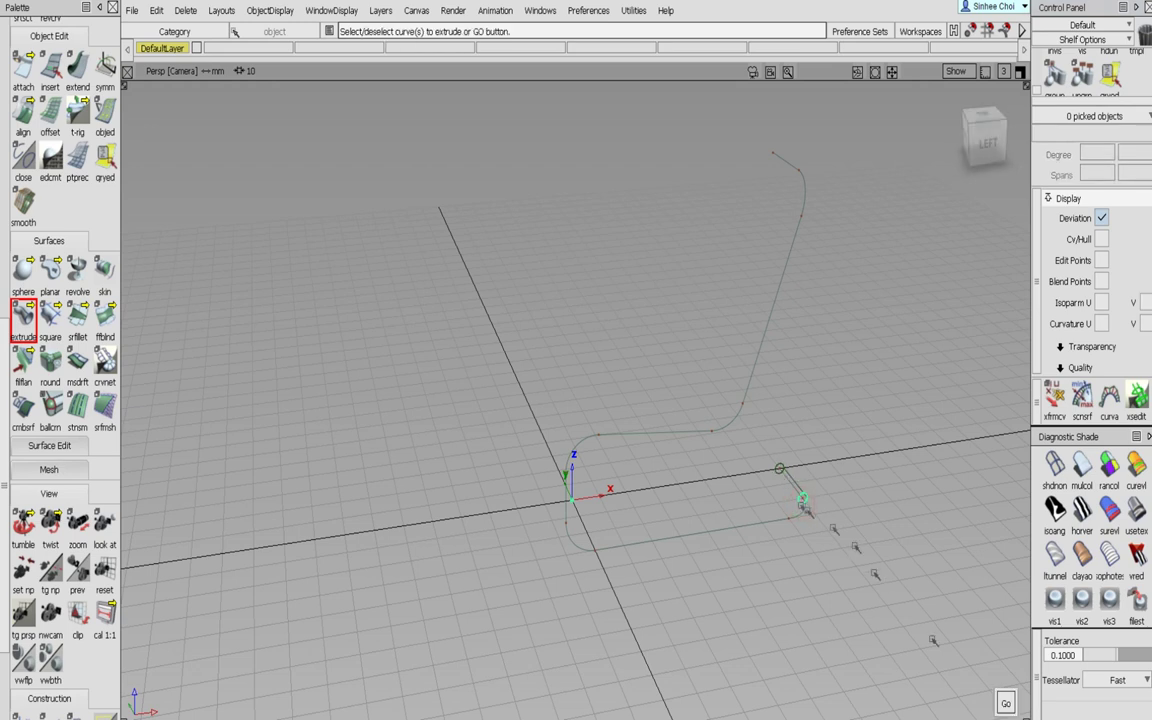
{"action": "left_click", "coordinate": [1003, 701]}
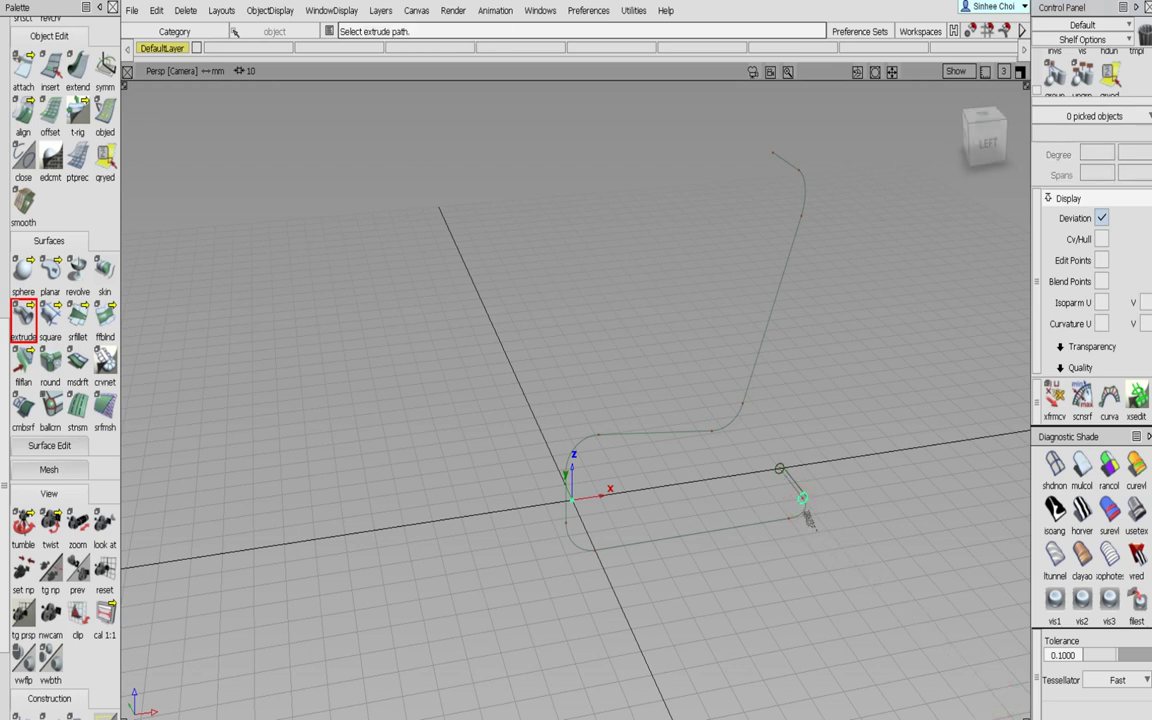
{"action": "left_click", "coordinate": [805, 513]}
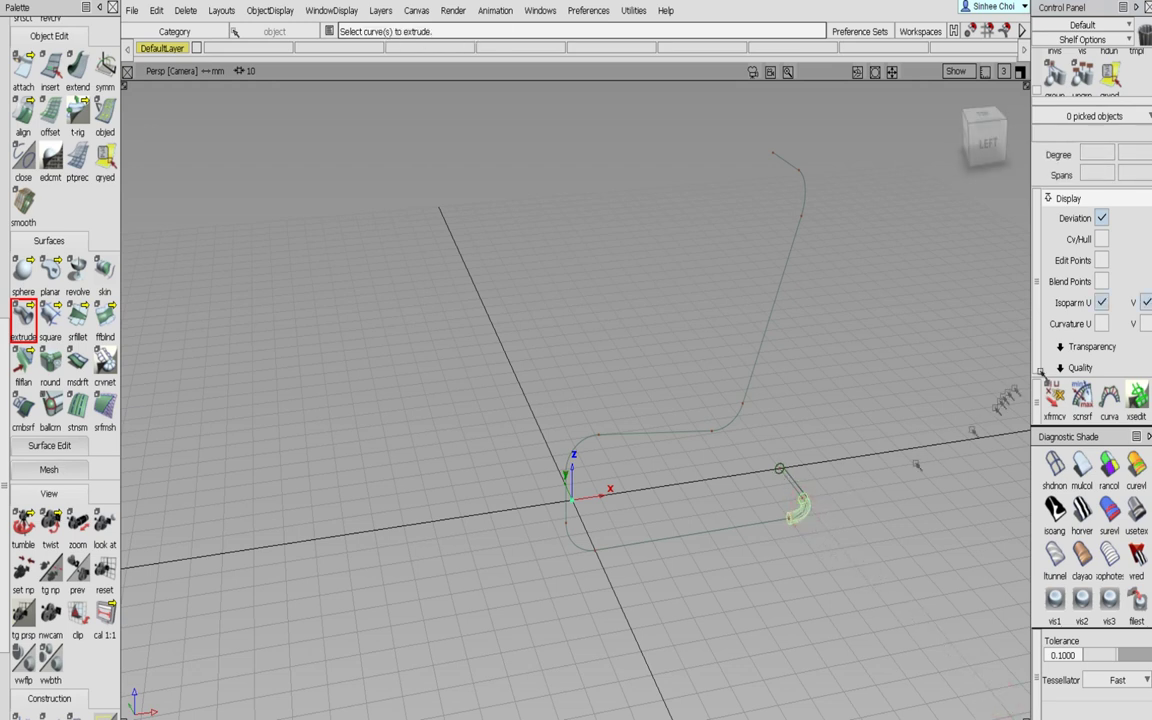
{"action": "left_click", "coordinate": [1101, 303]}
{"action": "left_click", "coordinate": [1101, 303]}
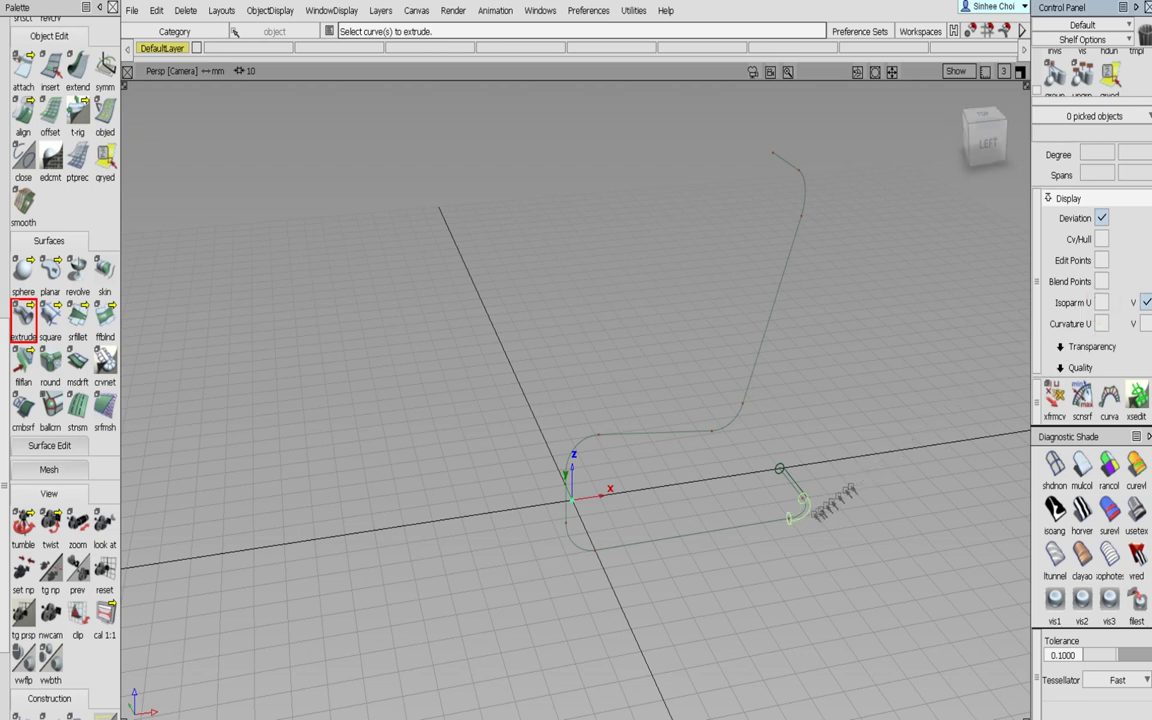
- Extrude the end edge of the curved base tube along the long base curve and hide its U isoparms
{"action": "left_click", "coordinate": [800, 508]}
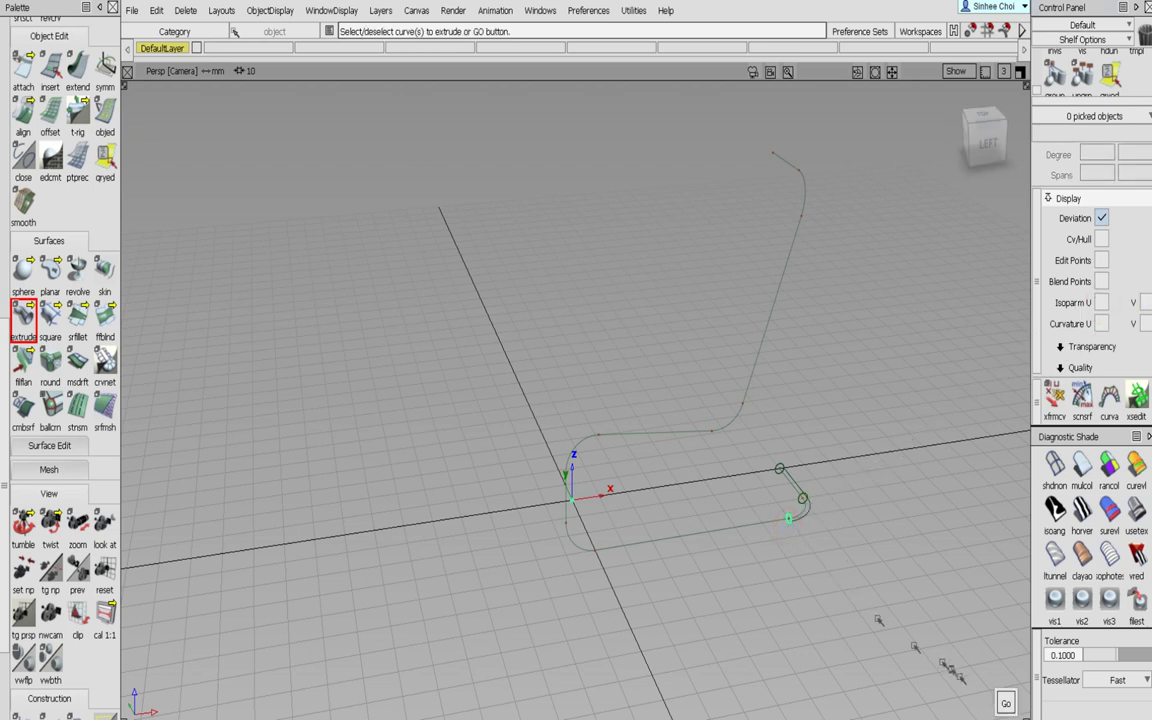
{"action": "left_click", "coordinate": [1006, 704]}
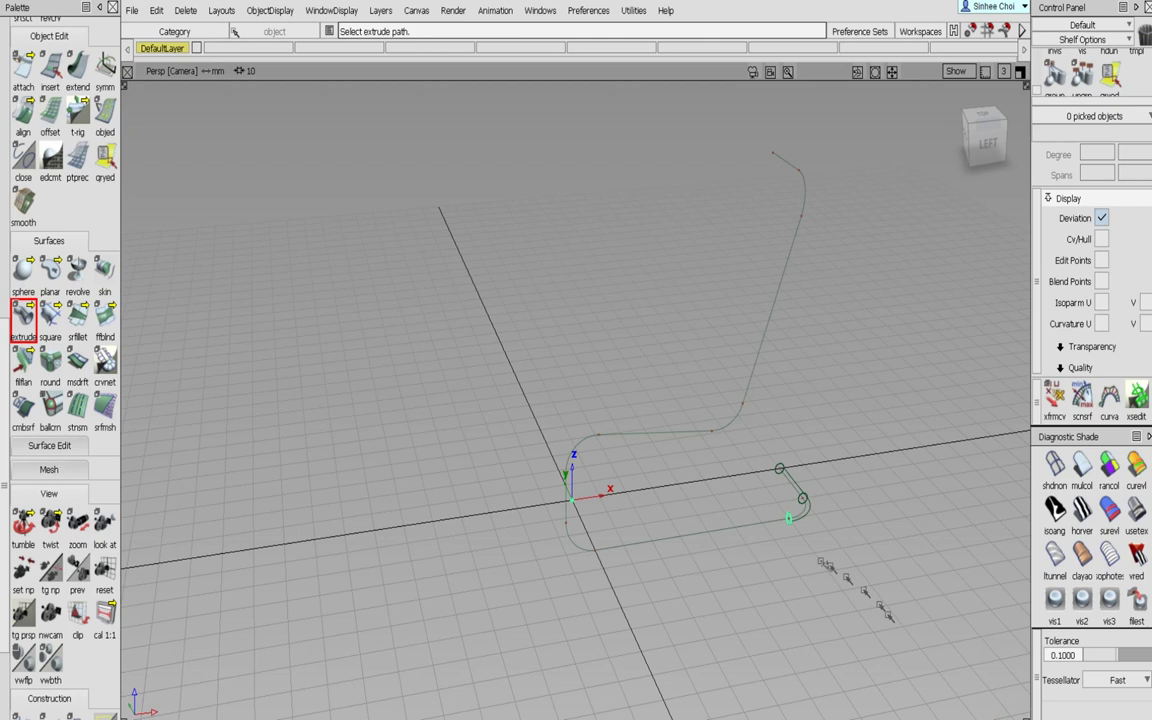
{"action": "left_click", "coordinate": [775, 525]}
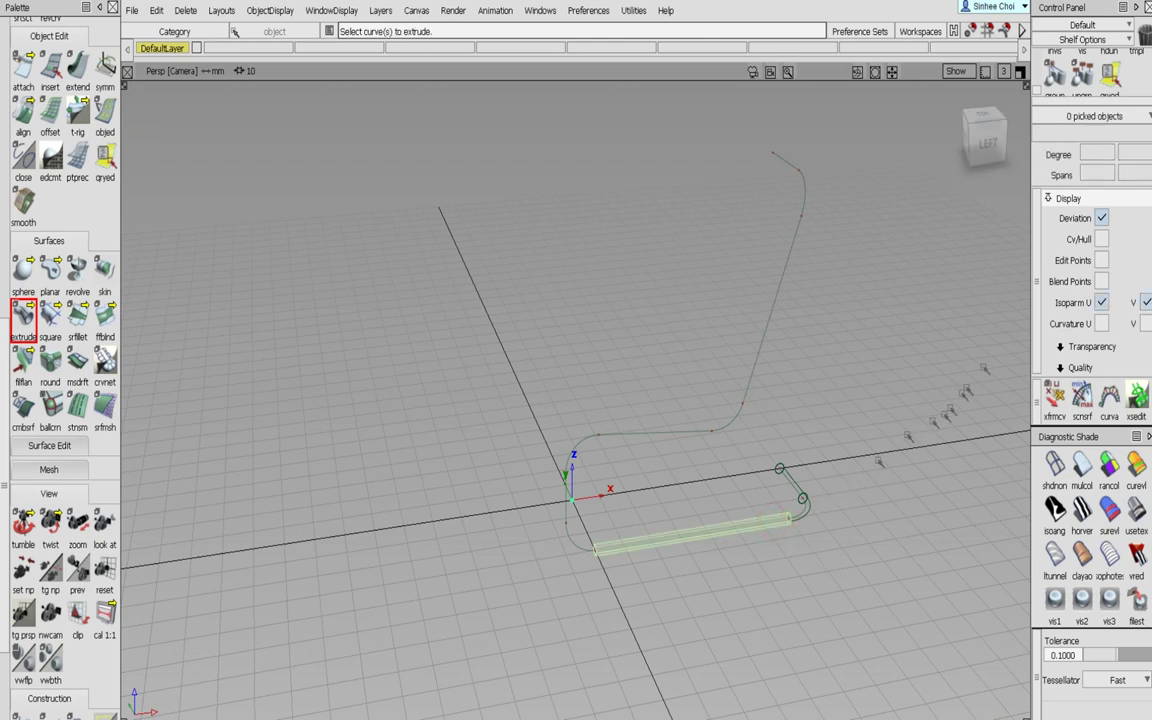
{"action": "left_click", "coordinate": [1100, 303]}
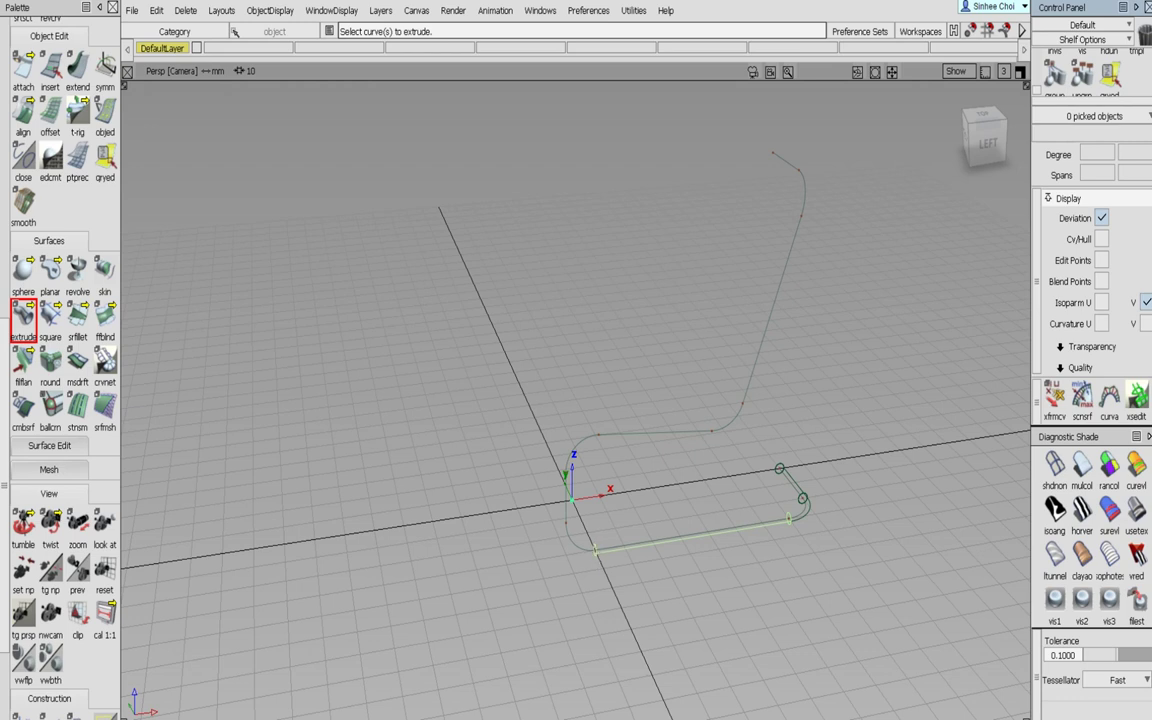
- Extrude the long base tube's far end edge along the fillet leading to the vertical curve, and hide its U isoparms
{"action": "left_click", "coordinate": [595, 549]}
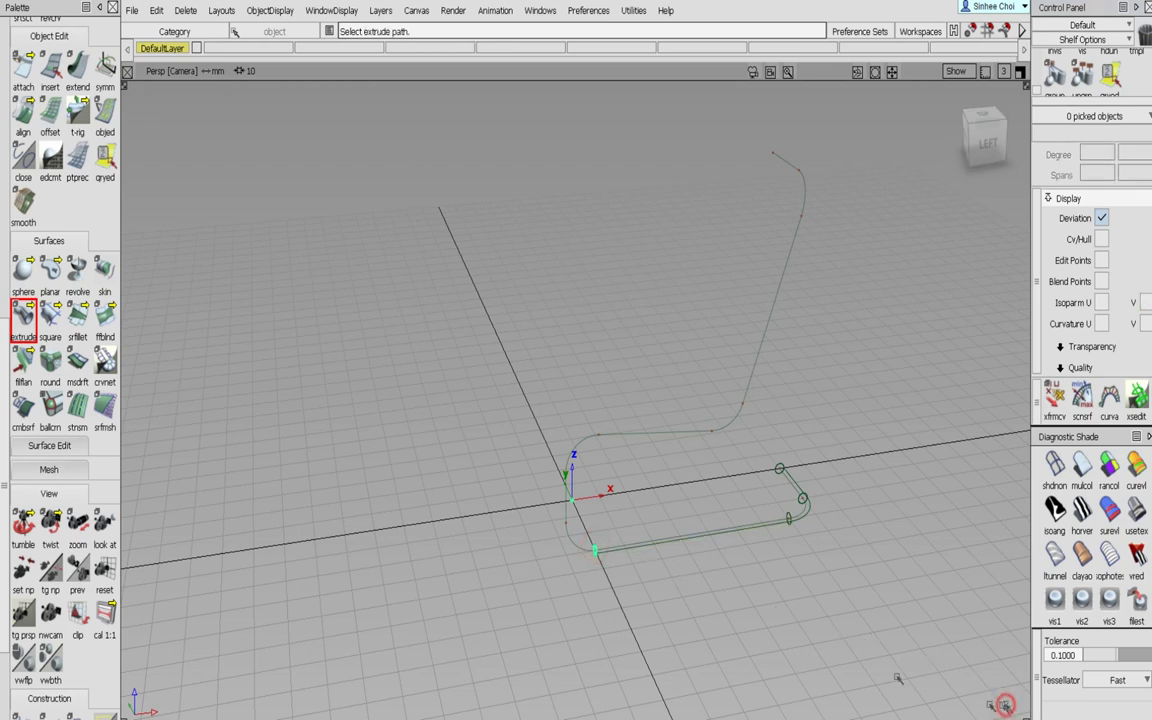
{"action": "left_click", "coordinate": [585, 547]}
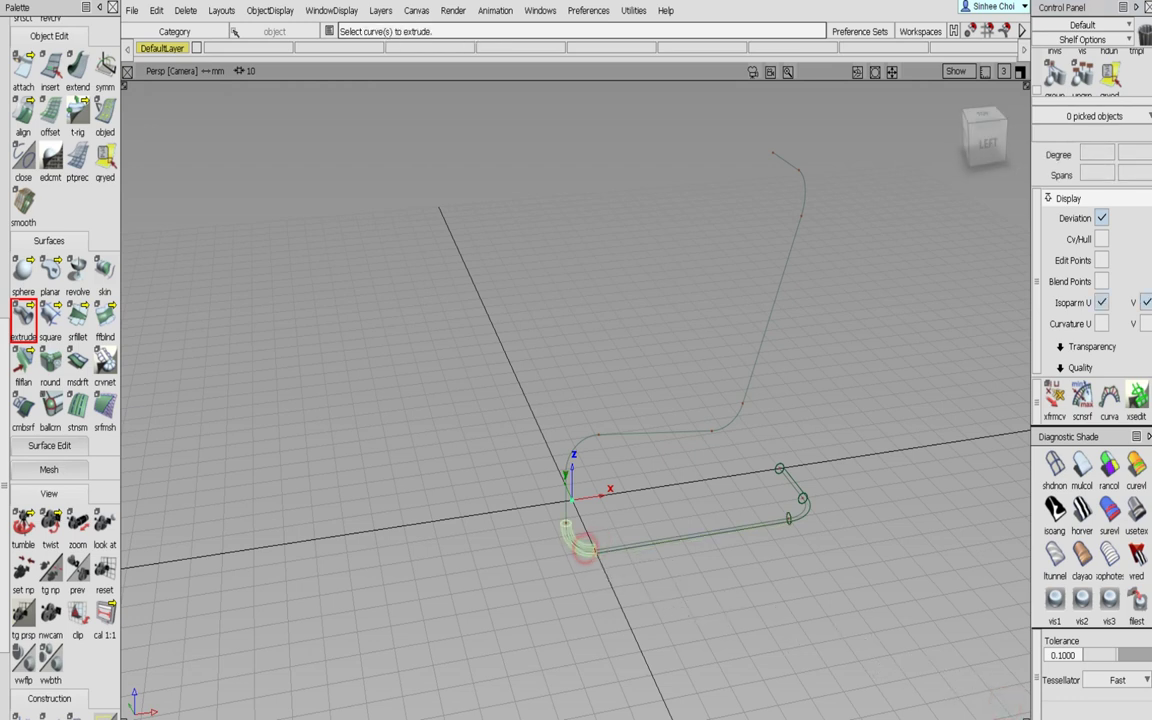
{"action": "left_click", "coordinate": [1102, 305]}
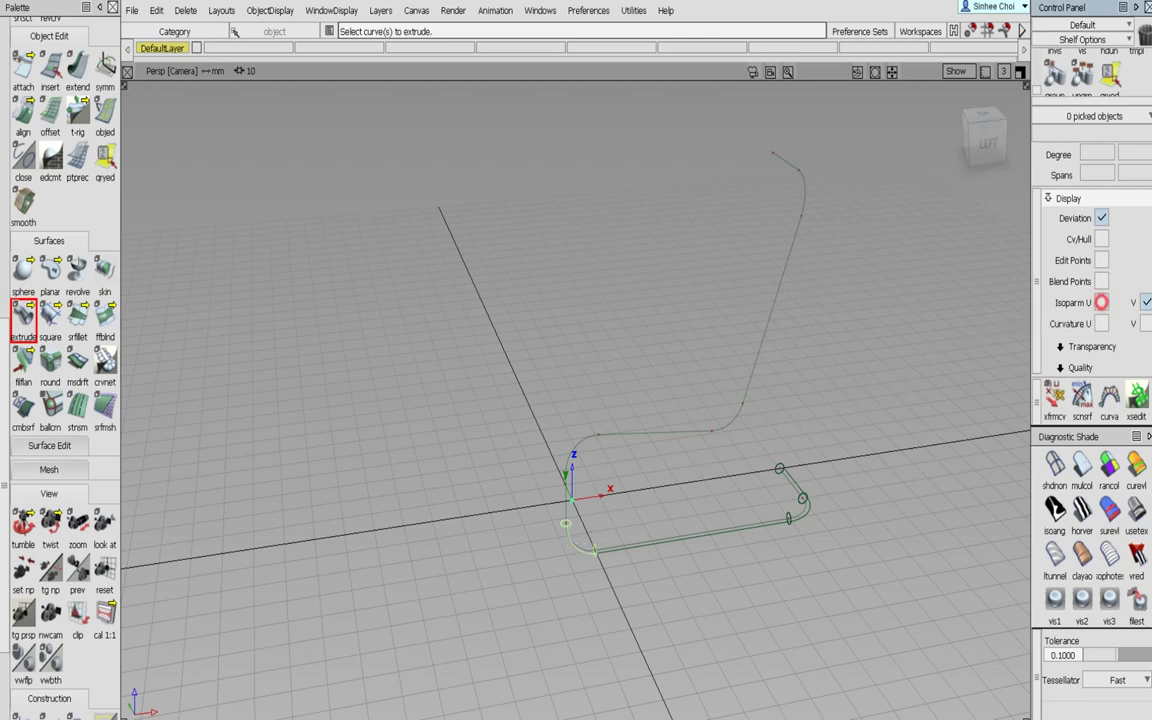
- Extrude the end edge of the lower fillet tube along the vertical curve and hide the new tube's U isoparms
{"action": "left_click", "coordinate": [568, 523]}
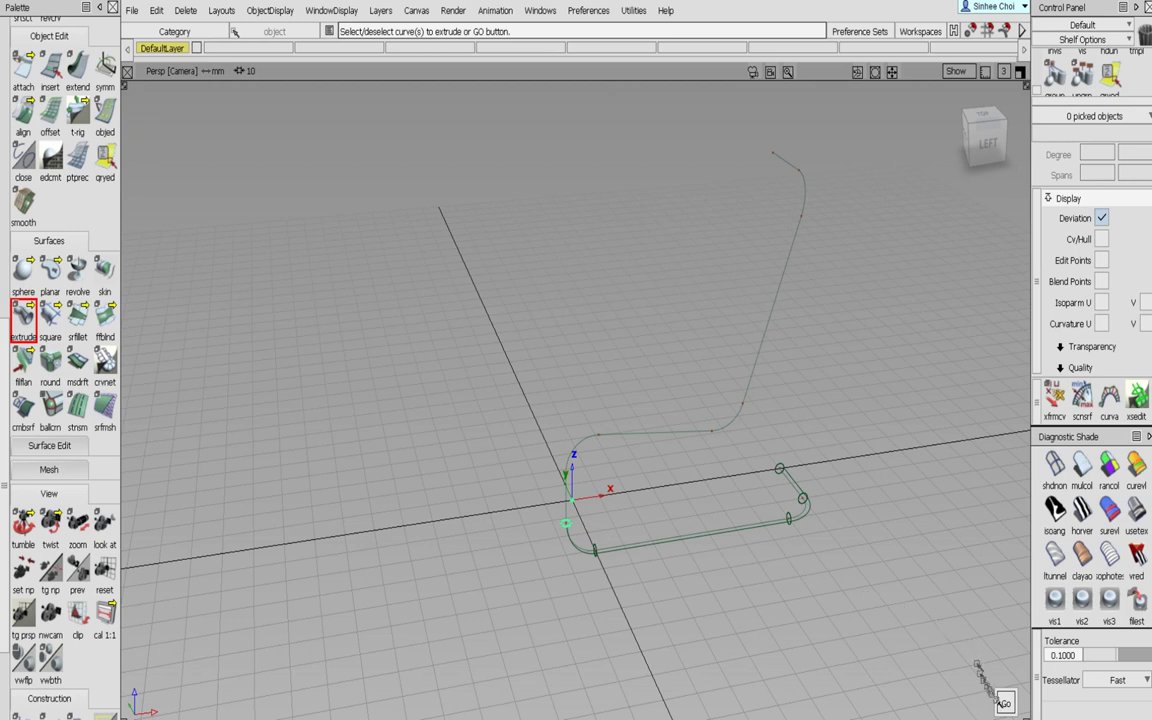
{"action": "left_click", "coordinate": [1005, 705]}
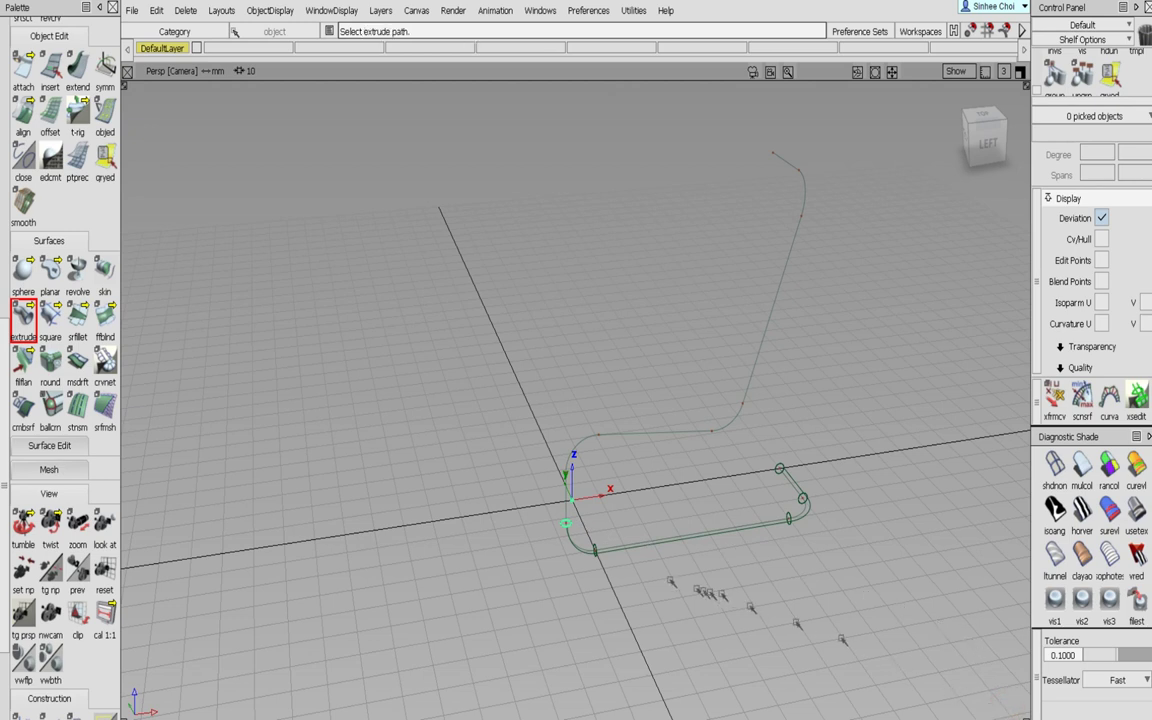
{"action": "left_click", "coordinate": [562, 510]}
{"action": "left_click", "coordinate": [1100, 303]}
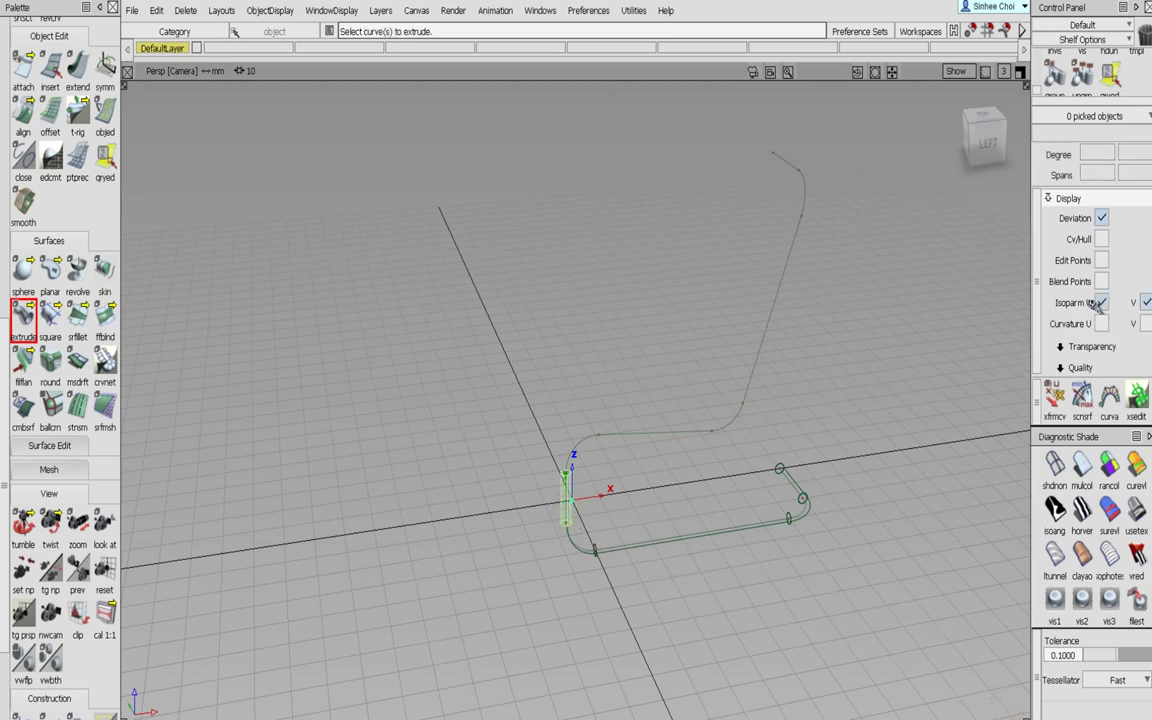
{"action": "left_click", "coordinate": [1100, 303]}
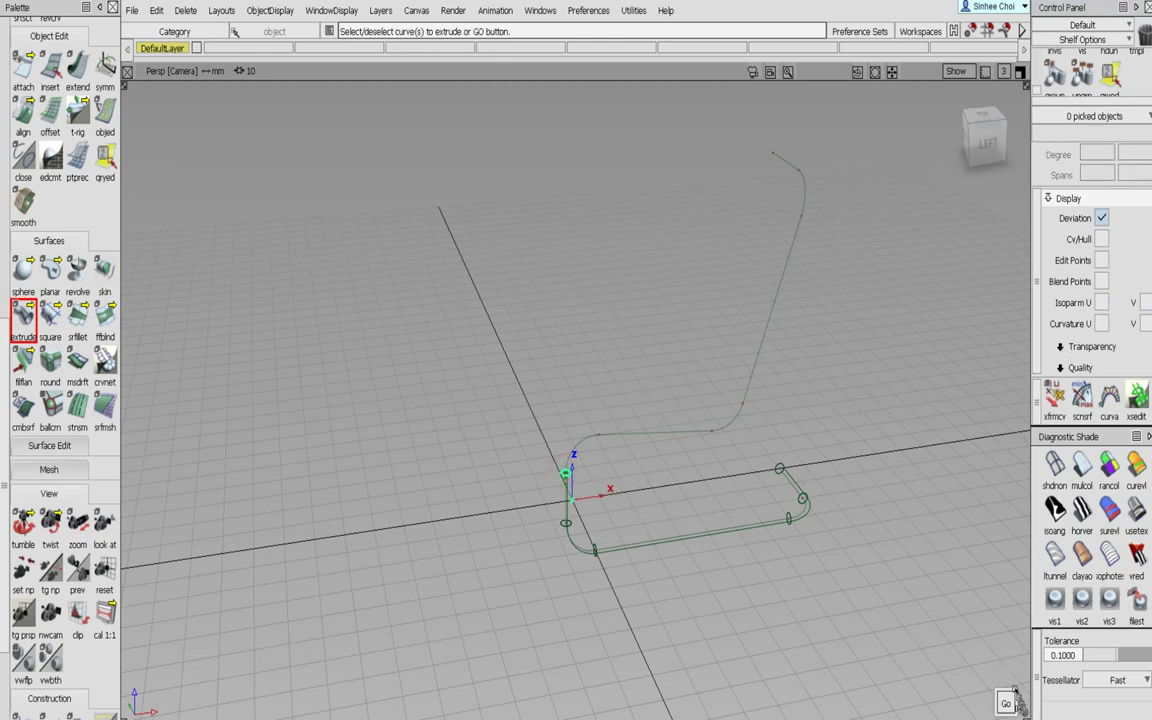
- Try to extrude the vertical tube's upper end edge along the fillet leading to the seat curve
{"action": "left_click", "coordinate": [1007, 703]}
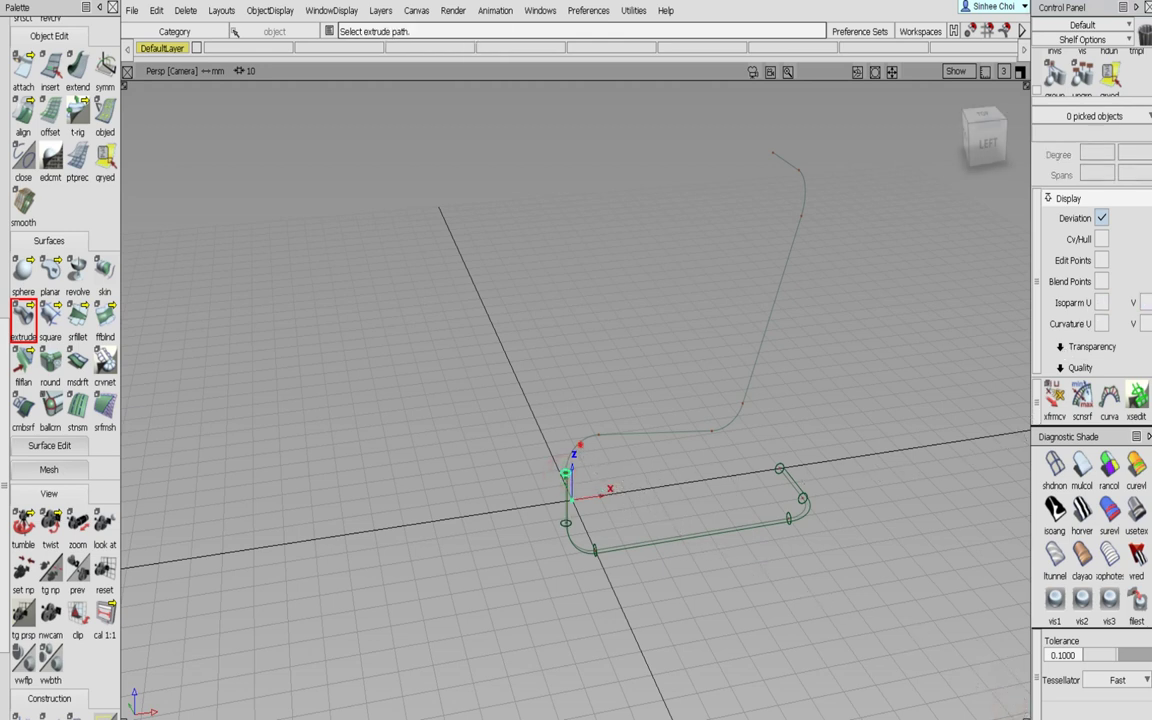
{"action": "left_click", "coordinate": [580, 444]}
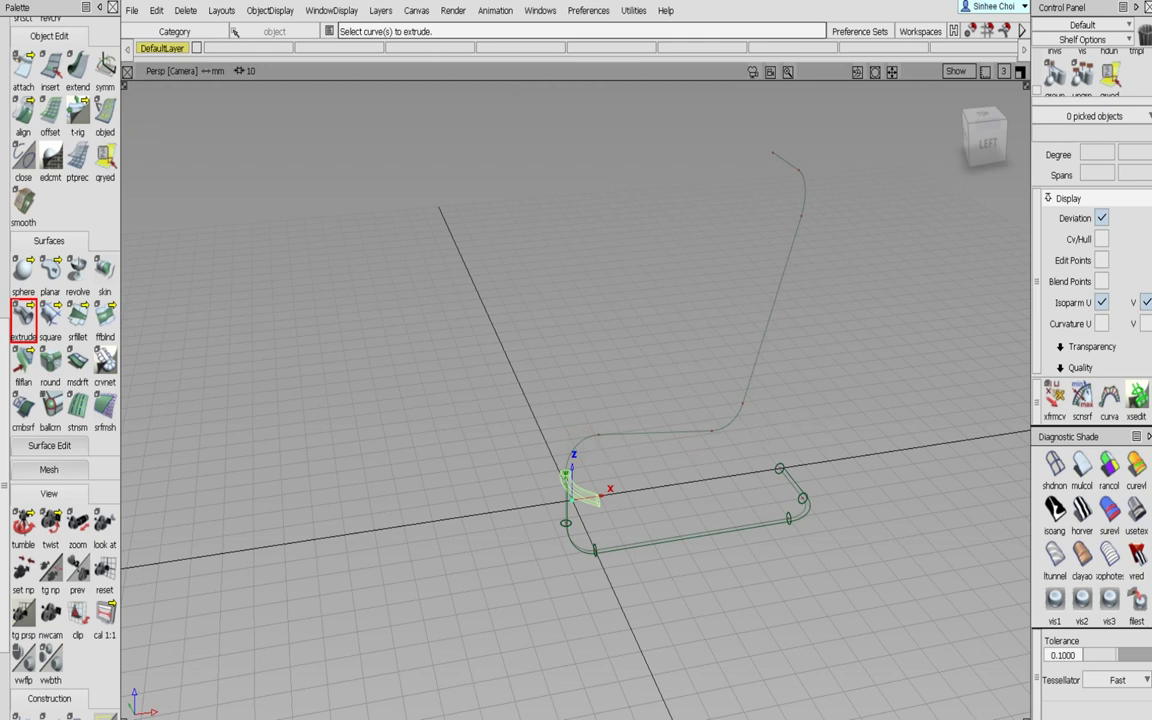
{"action": "left_click", "coordinate": [506, 417]}
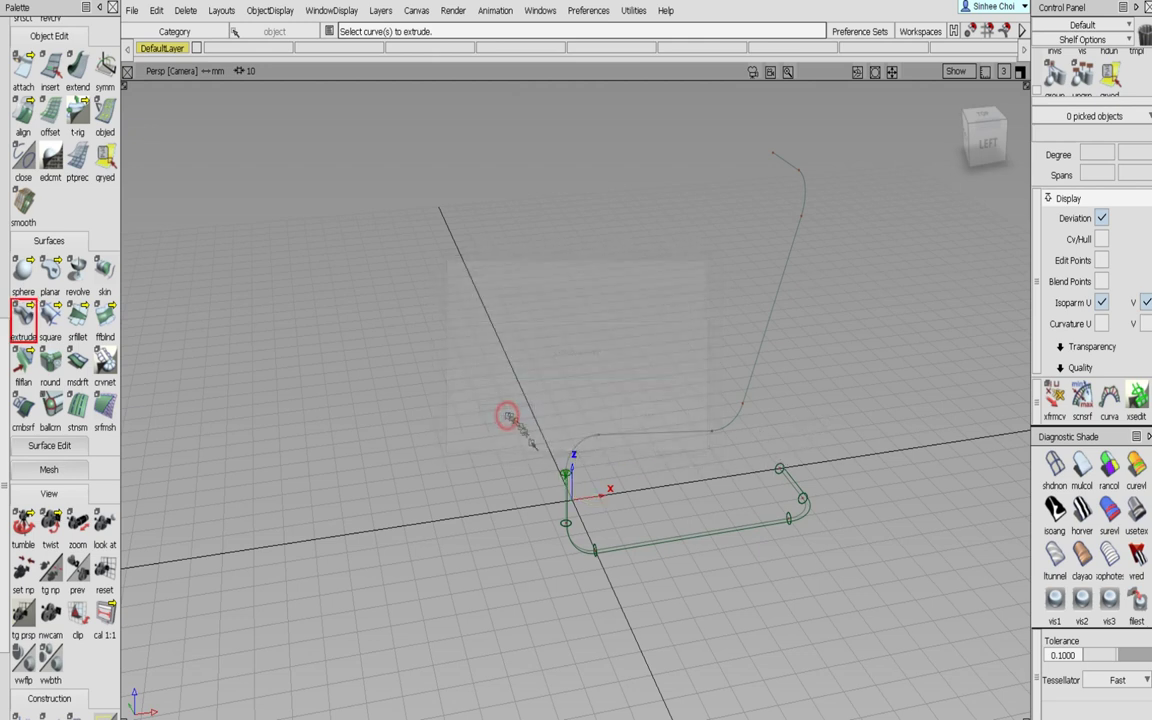
- Extrude the vertical tube's upper end edge along the seat fillet, picking the path near the profile, and hide its U isoparms
{"action": "left_click", "coordinate": [562, 473]}
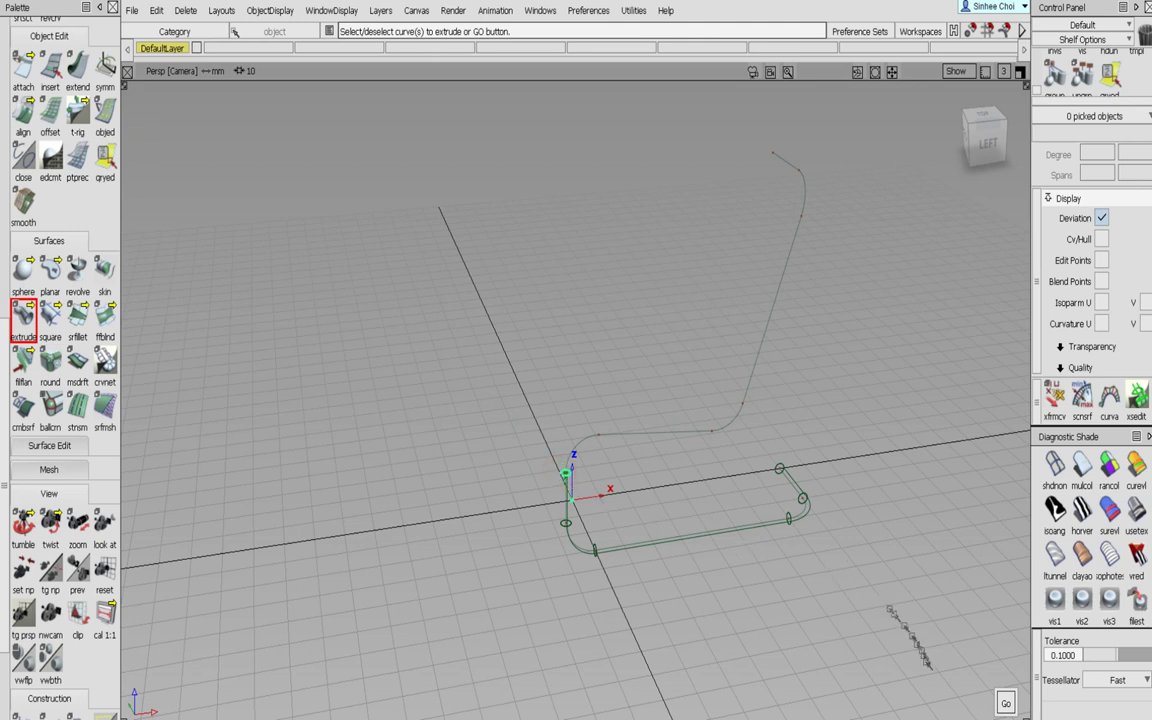
{"action": "left_click", "coordinate": [1004, 703]}
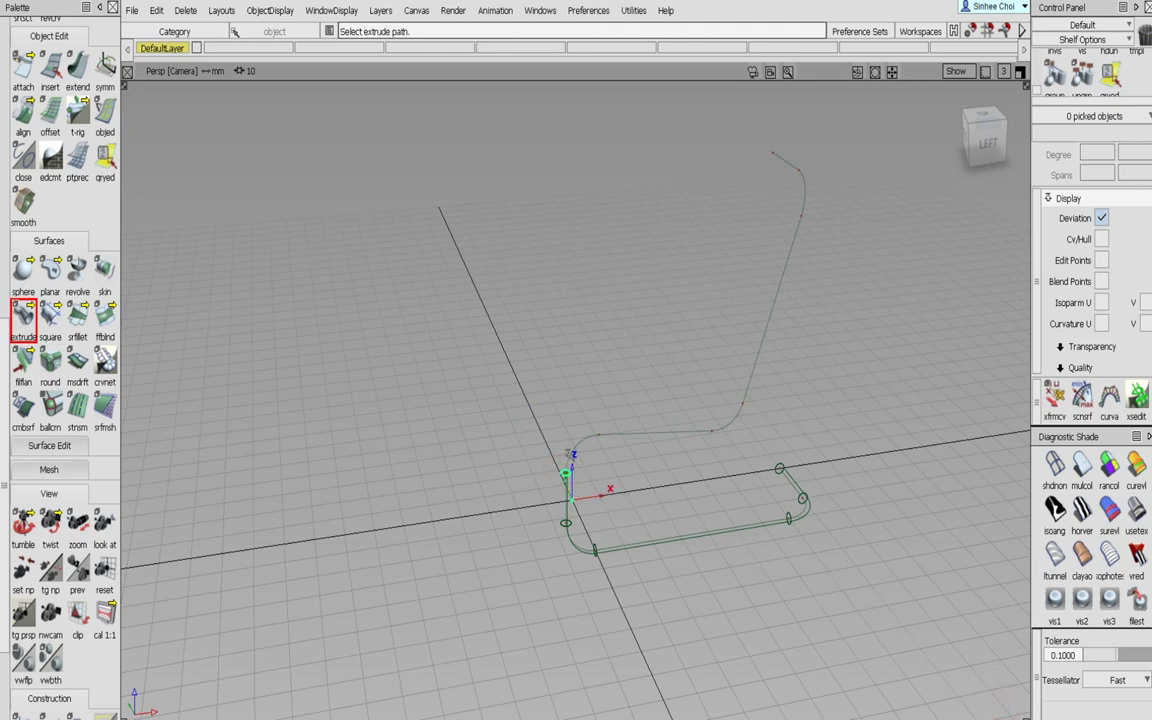
{"action": "left_click", "coordinate": [568, 457]}
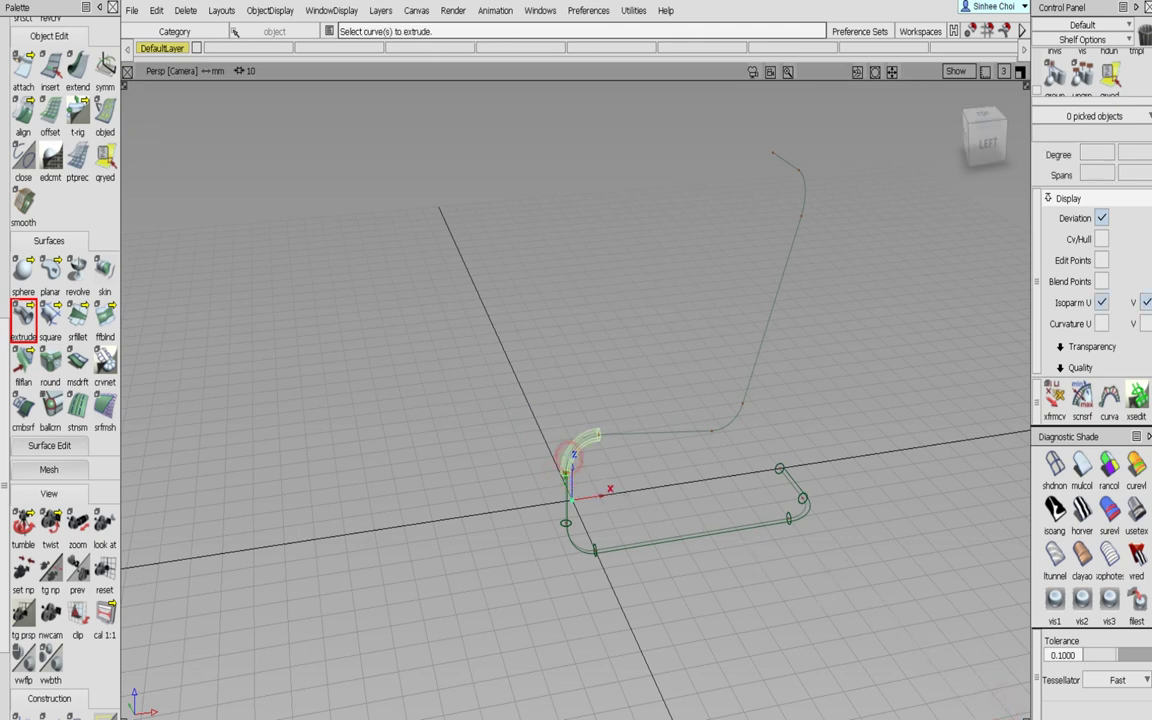
{"action": "left_click", "coordinate": [1101, 304]}
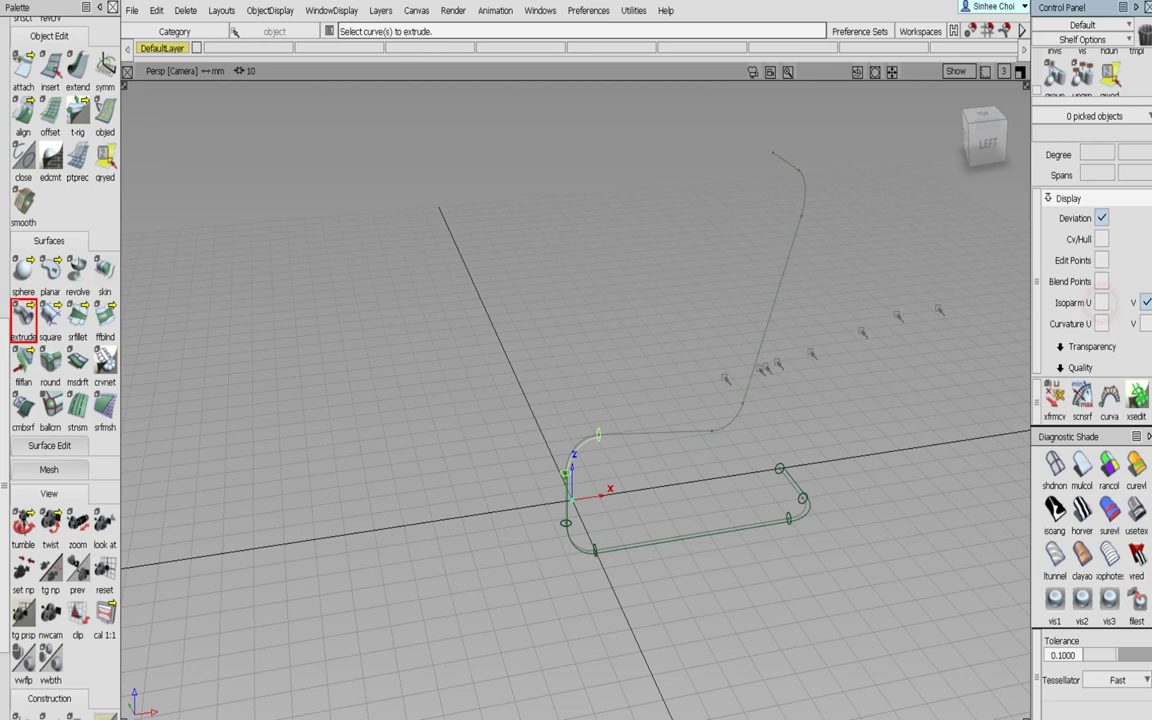
- Extrude the seat fillet tube's end edge along the straight seat curve and hide the new tube's U isoparms
{"action": "left_click", "coordinate": [600, 432]}
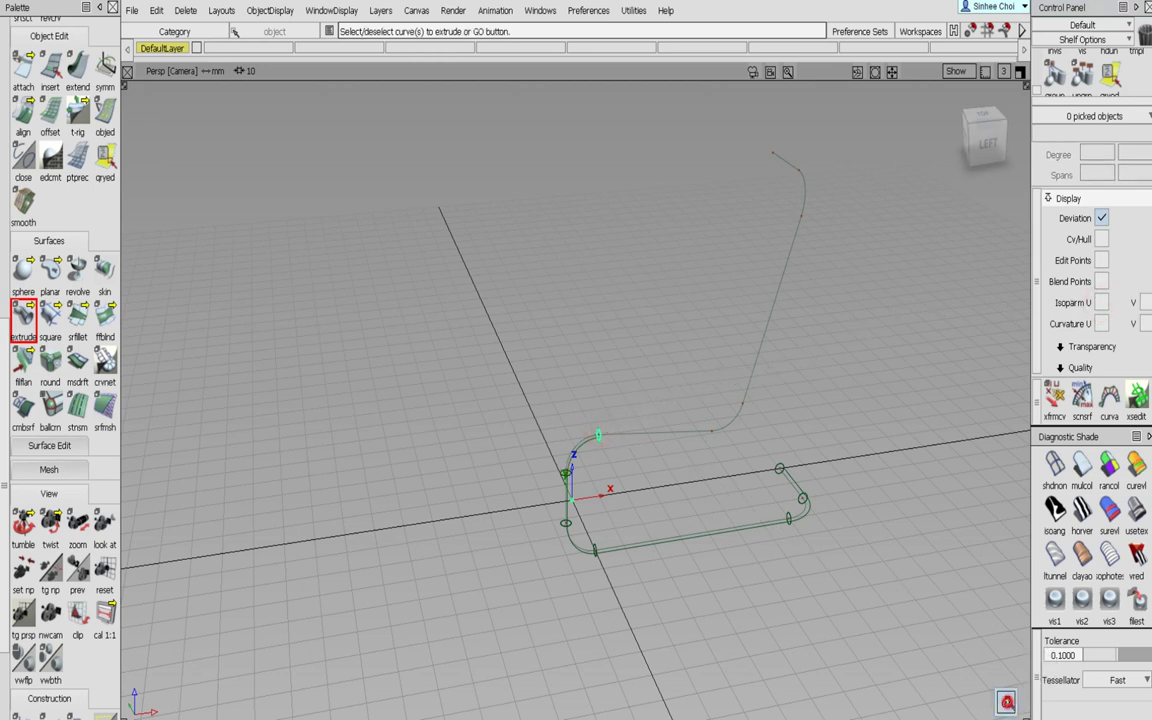
{"action": "left_click", "coordinate": [655, 432]}
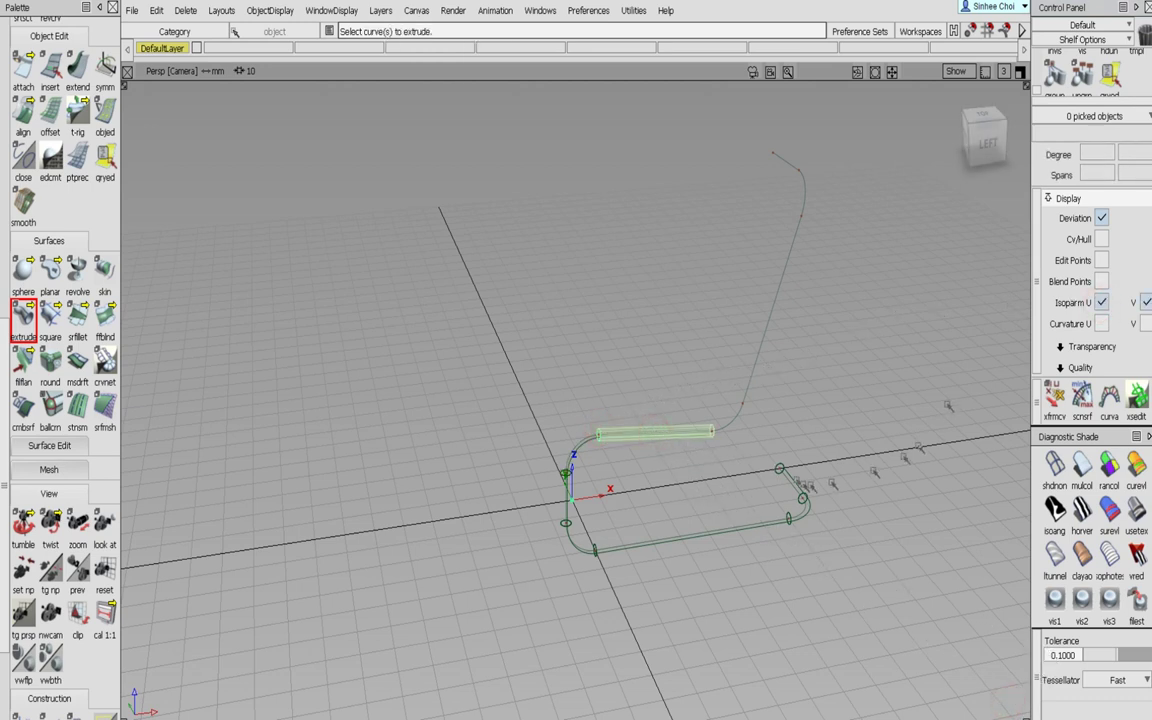
{"action": "left_click", "coordinate": [1100, 302]}
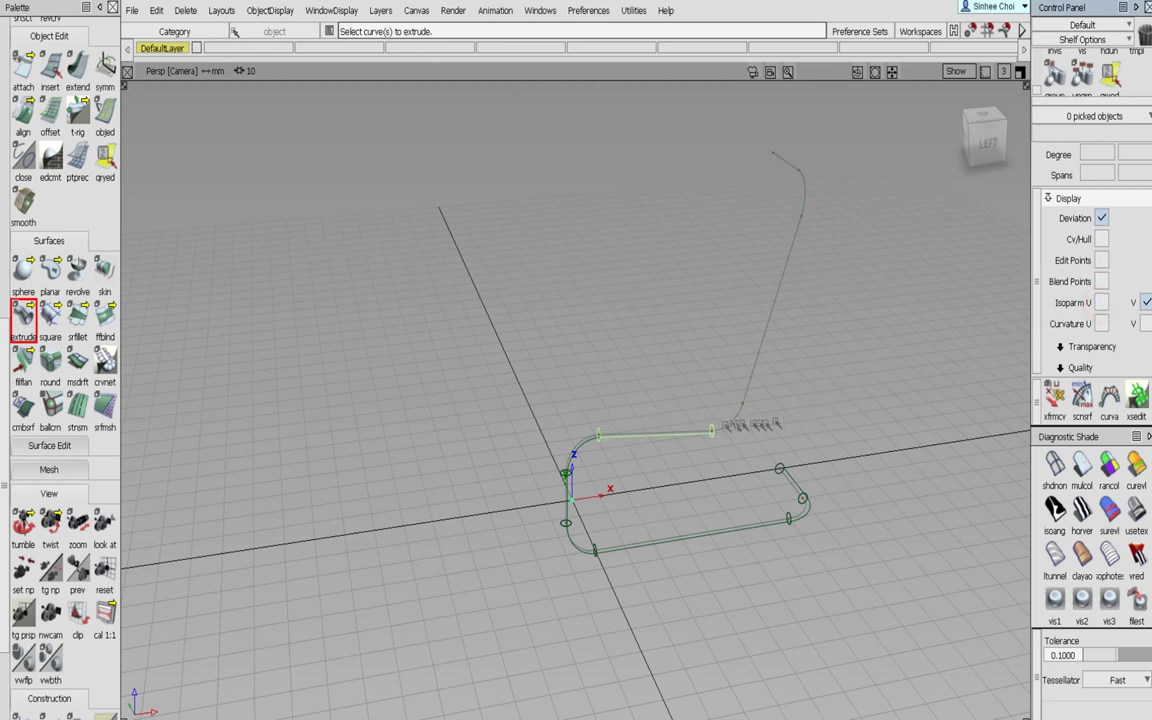
- Extrude the seat tube's far end edge along the fillet leading to the backrest and hide its U isoparms
{"action": "left_click", "coordinate": [712, 424]}
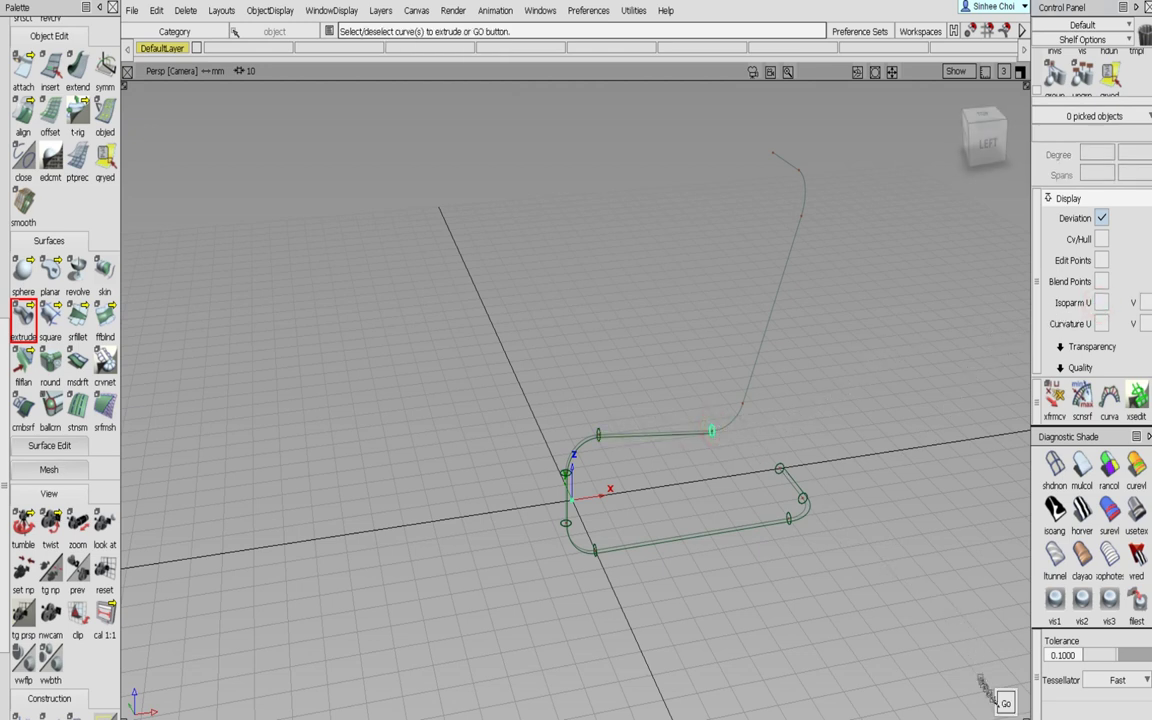
{"action": "left_click", "coordinate": [1005, 702]}
{"action": "left_click", "coordinate": [727, 425]}
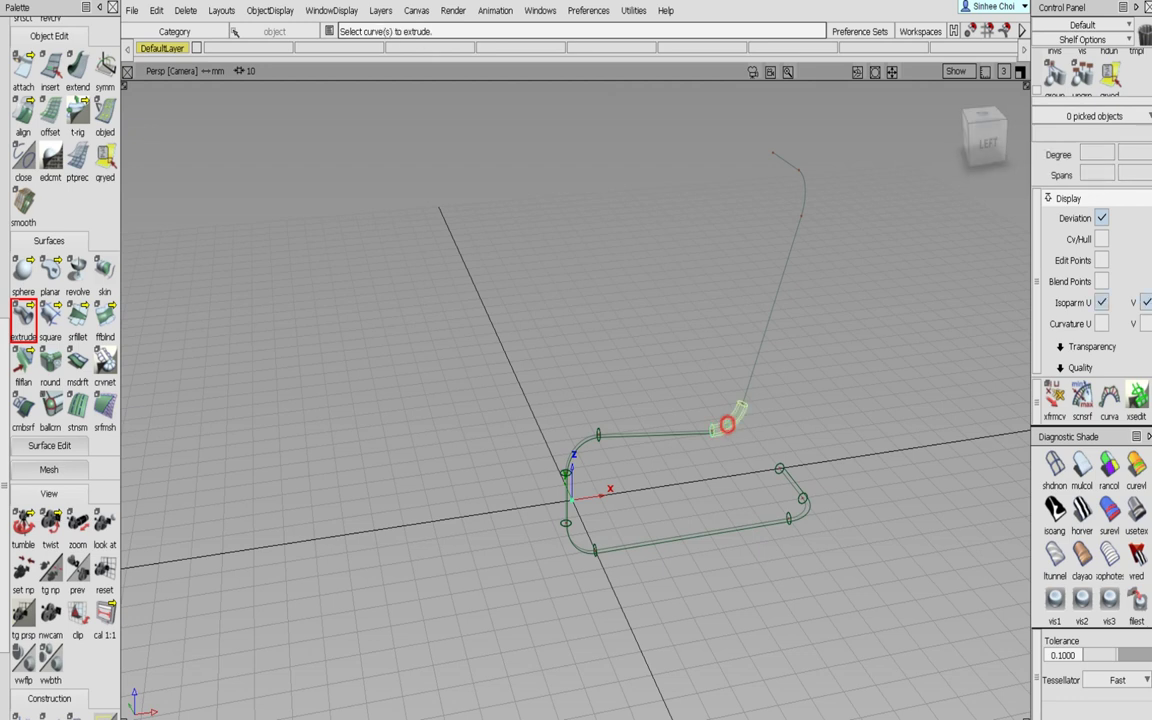
{"action": "left_click", "coordinate": [1100, 302]}
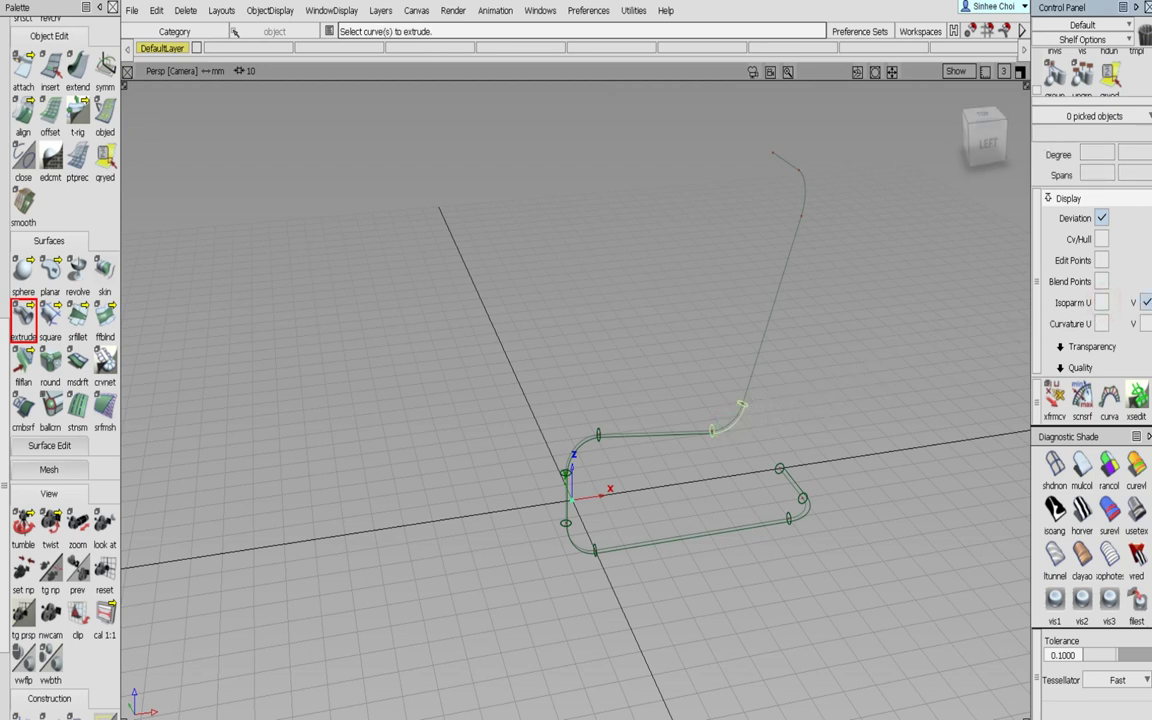
- Extrude that fillet tube's upper end edge along the long backrest curve and hide the new tube's U isoparms
{"action": "left_click", "coordinate": [748, 406]}
{"action": "left_click", "coordinate": [1011, 707]}
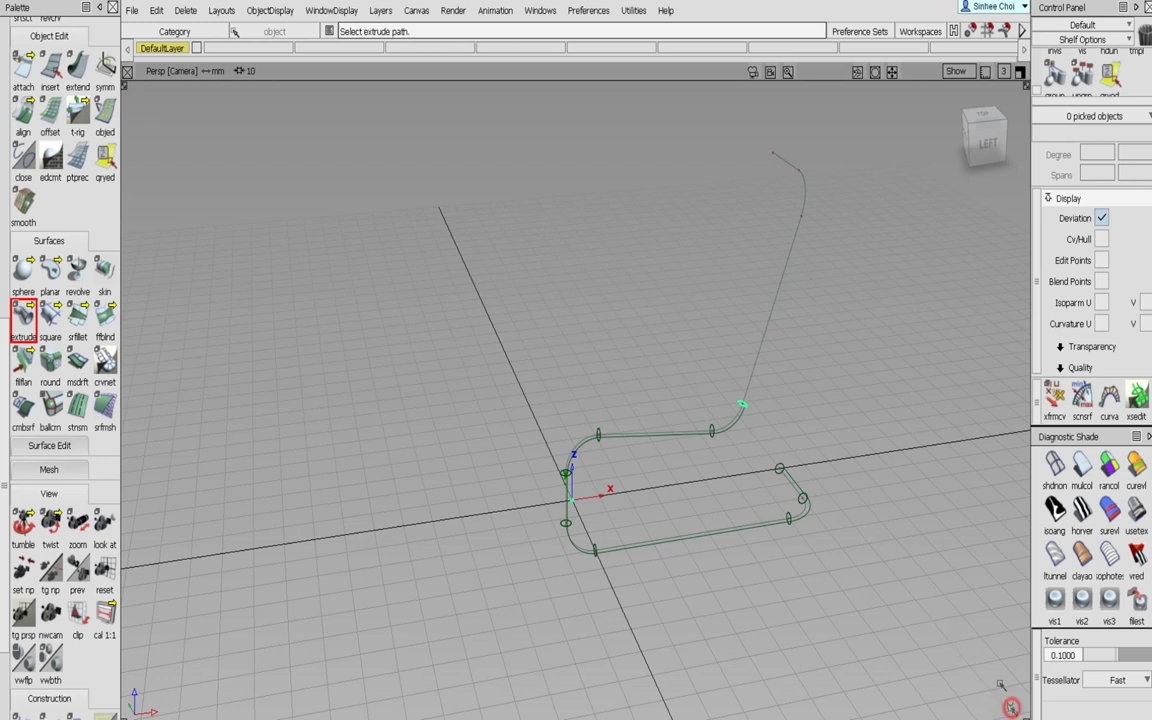
{"action": "left_click", "coordinate": [751, 388]}
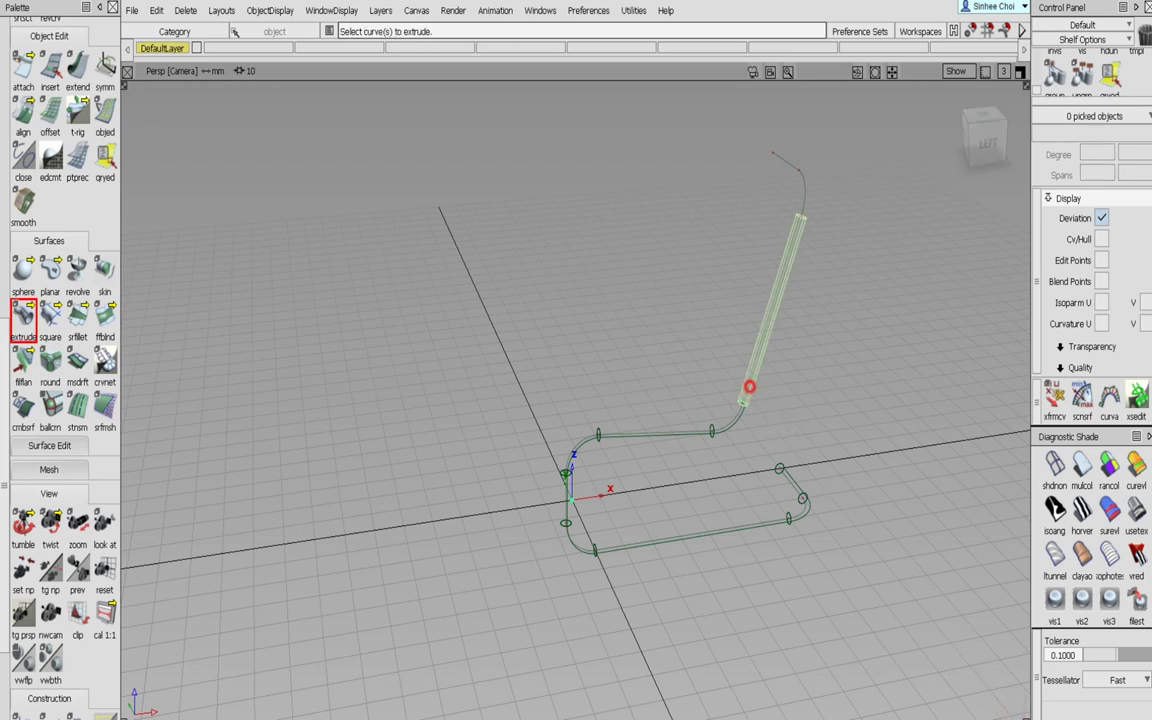
{"action": "left_click", "coordinate": [1102, 302]}
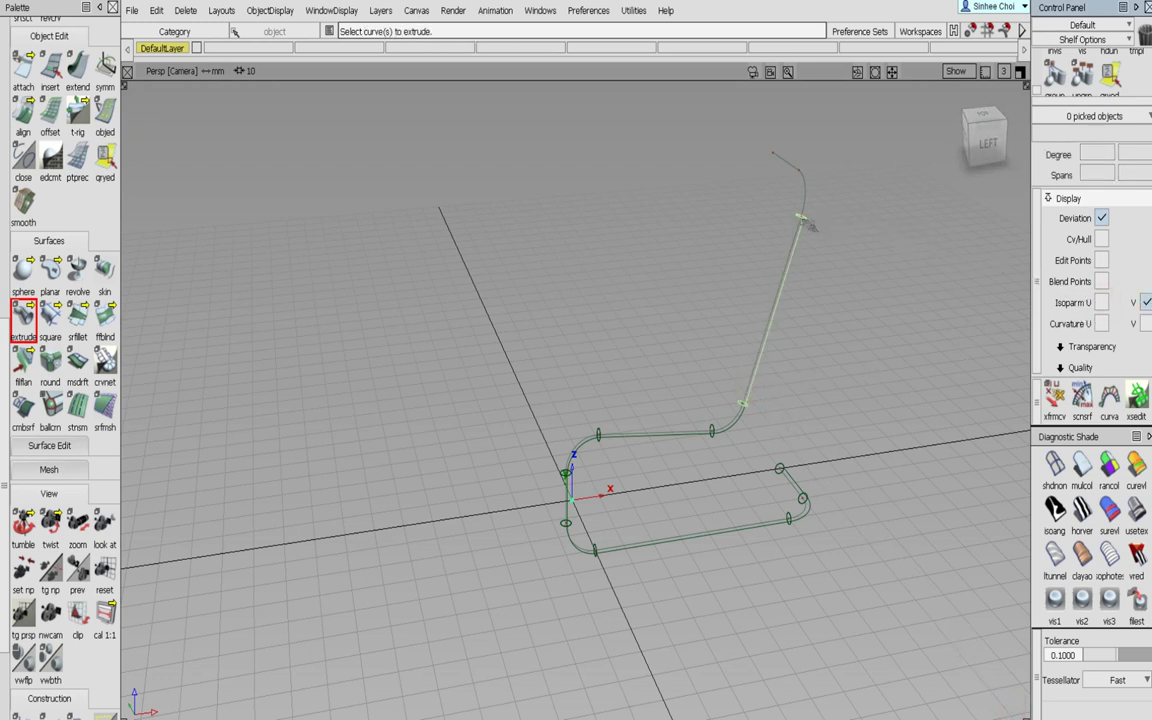
- Extrude the backrest tube's upper end edge along the fillet at its top and hide the new surface's U isoparms
{"action": "left_click", "coordinate": [799, 215]}
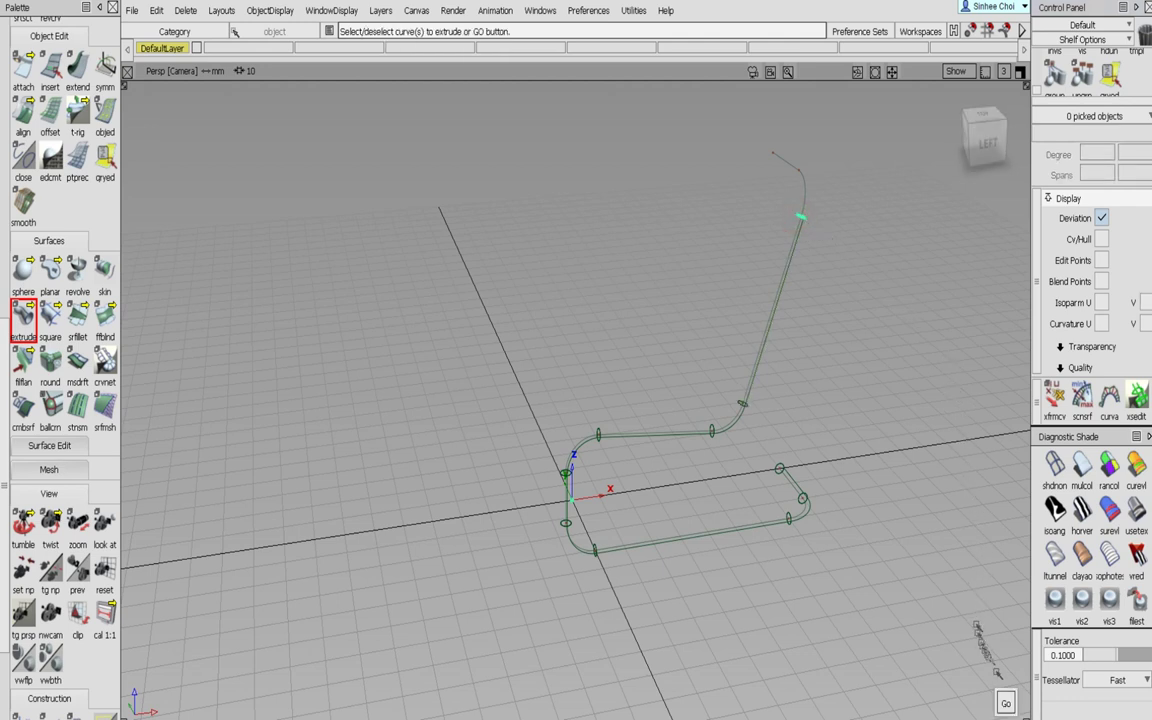
{"action": "left_click", "coordinate": [1005, 700]}
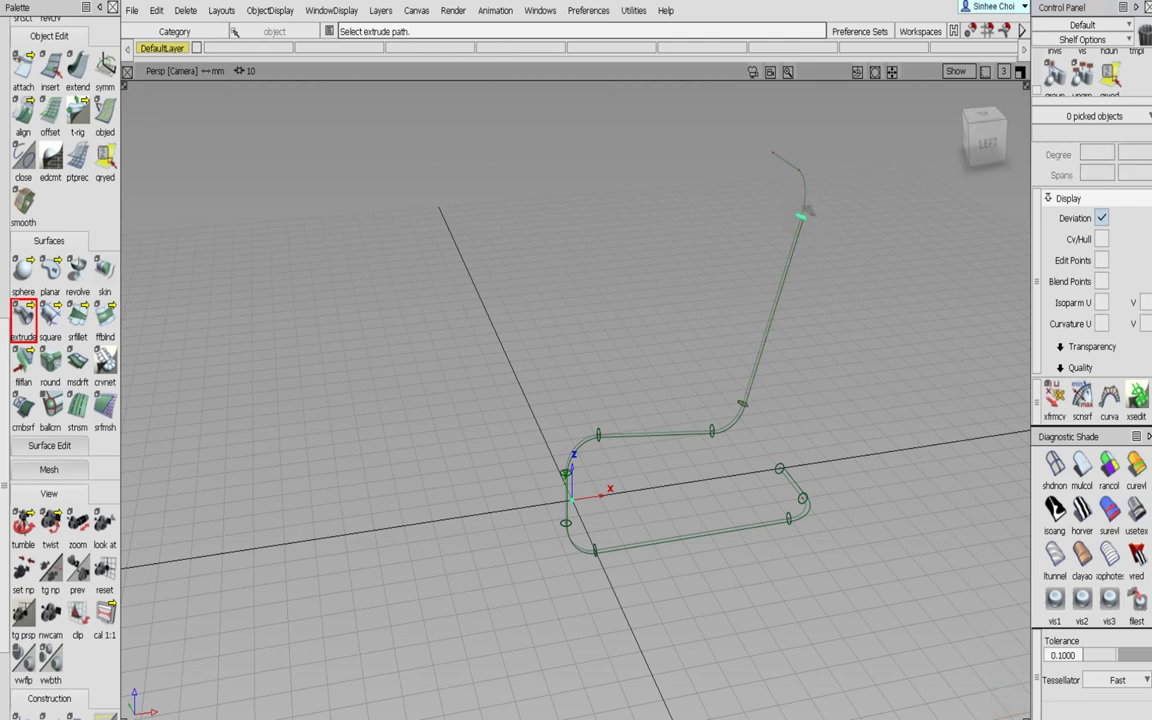
{"action": "left_click", "coordinate": [803, 207]}
{"action": "left_click", "coordinate": [1103, 302]}
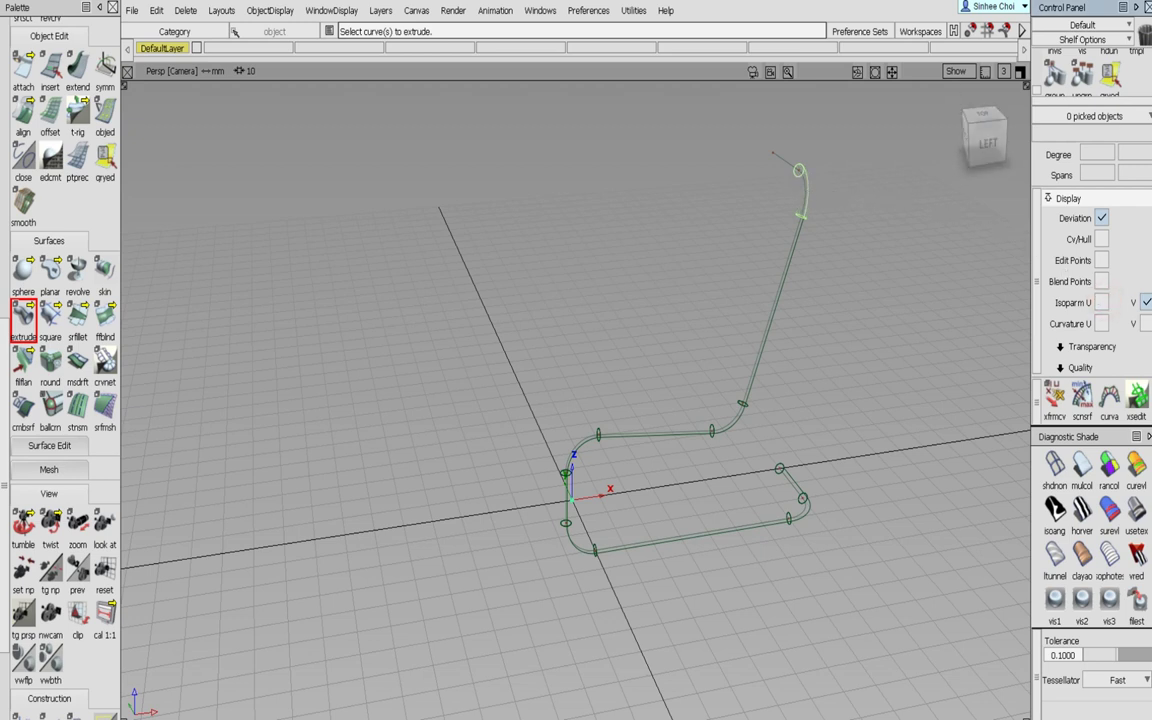
- Extrude the top fillet tube's end edge along the short top curve and hide the new tube's U isoparms
{"action": "left_click", "coordinate": [798, 171]}
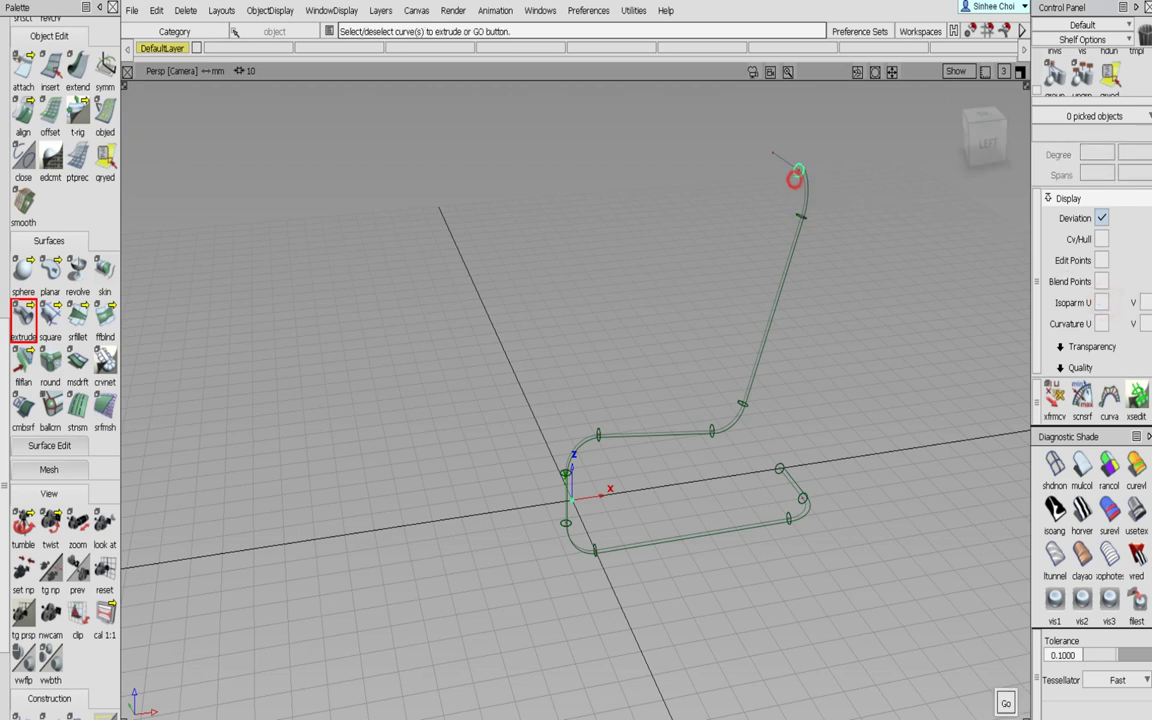
{"action": "left_click", "coordinate": [1010, 701]}
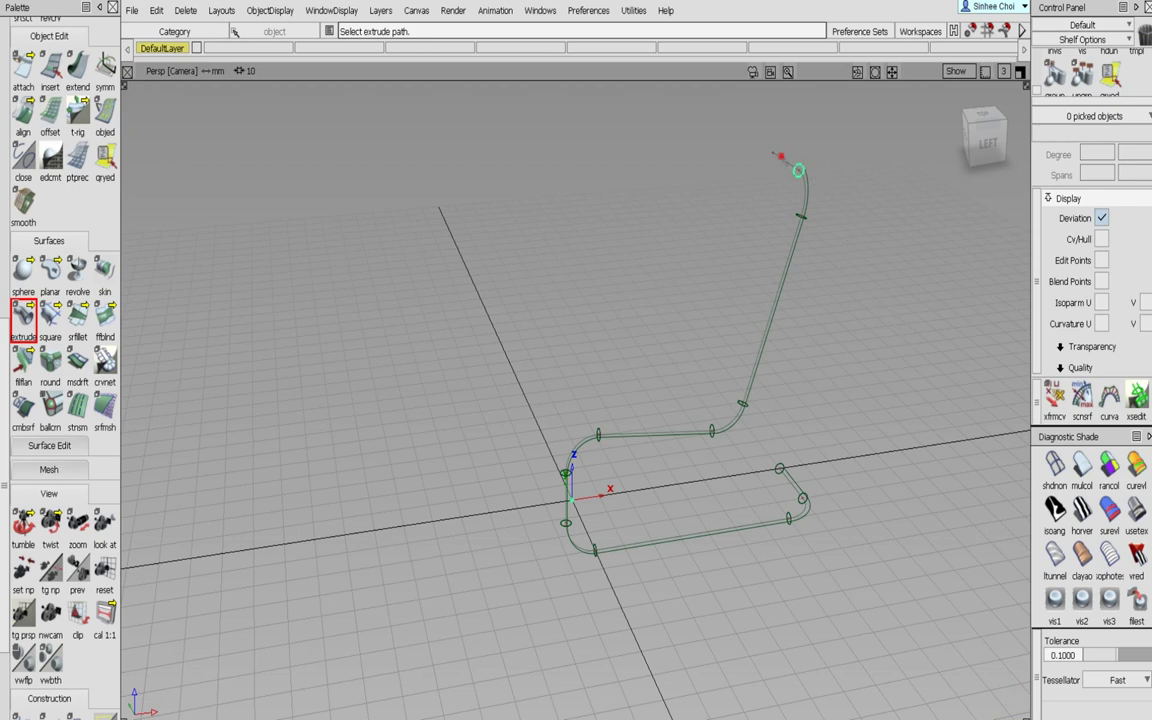
{"action": "left_click", "coordinate": [781, 155]}
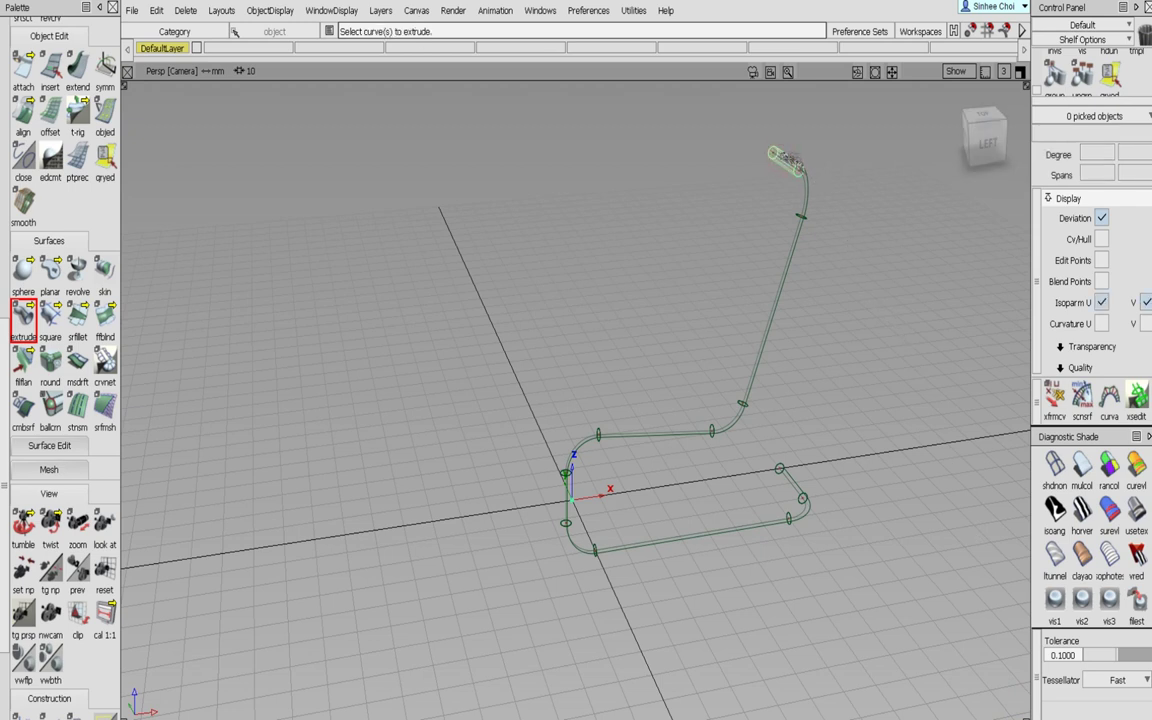
{"action": "left_click", "coordinate": [1102, 301]}
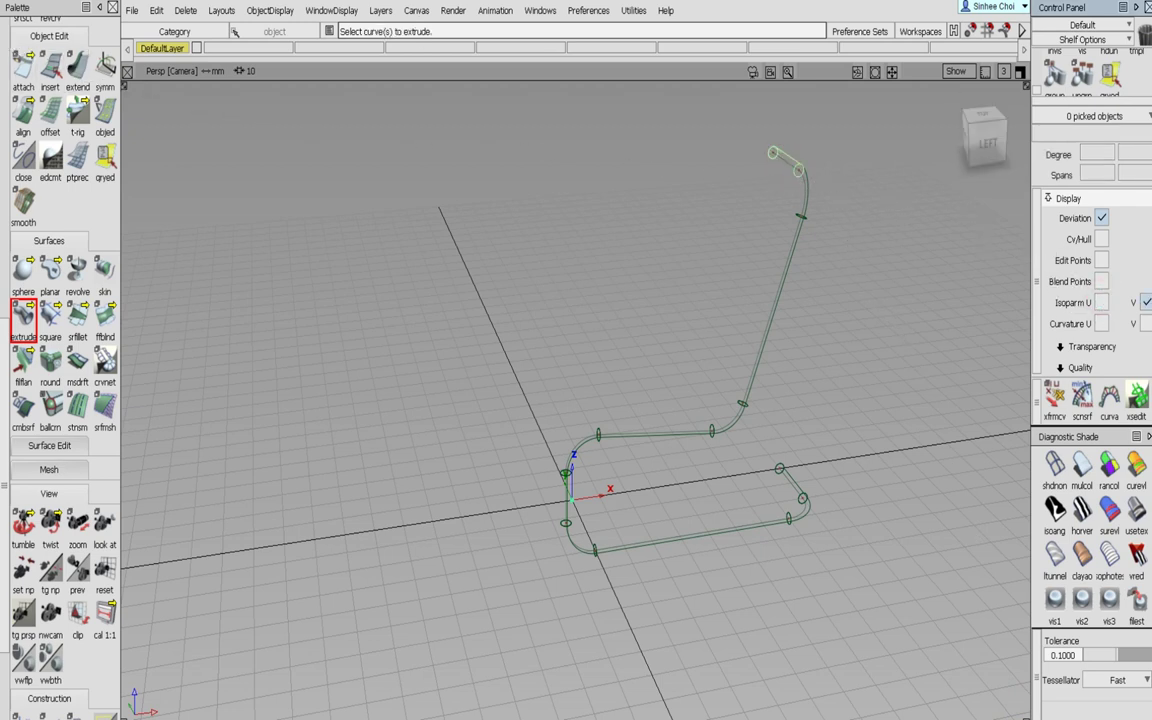
- Pick all parts of the chair-side frame, group them and clear the selection
{"action": "left_click_drag", "start_coordinate": [5, 330], "coordinate": [5, 30]}
{"action": "left_click", "coordinate": [24, 64]}
{"action": "left_click", "coordinate": [50, 64]}
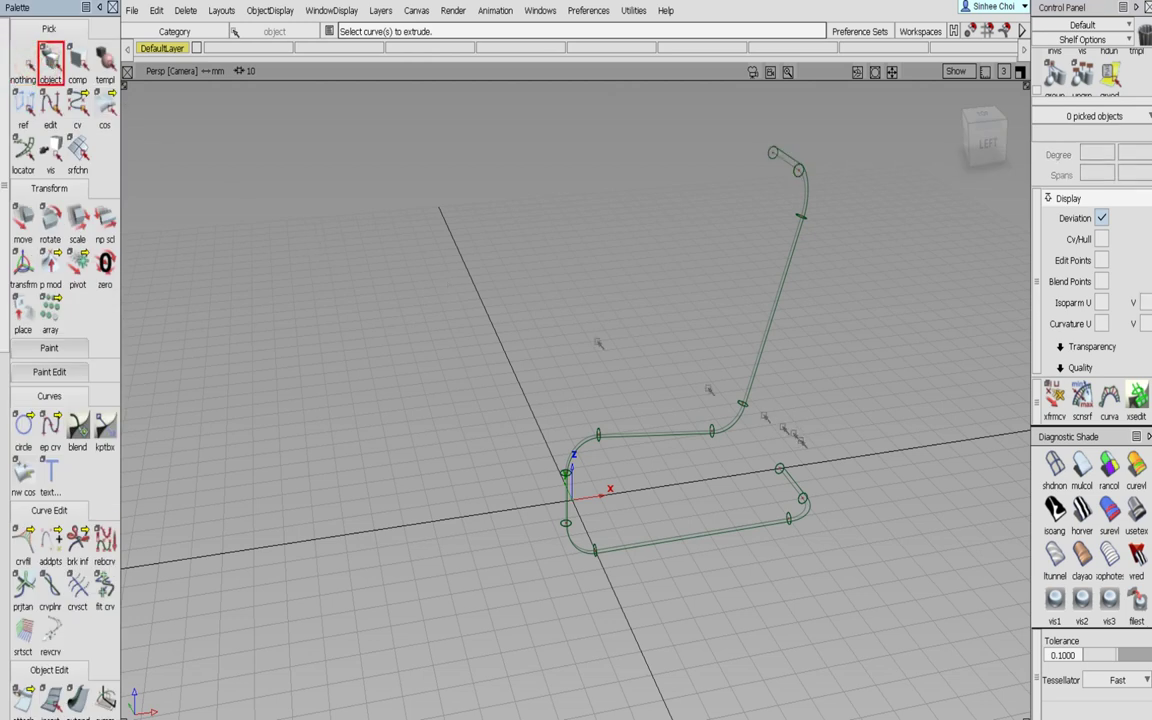
{"action": "left_click", "coordinate": [784, 478]}
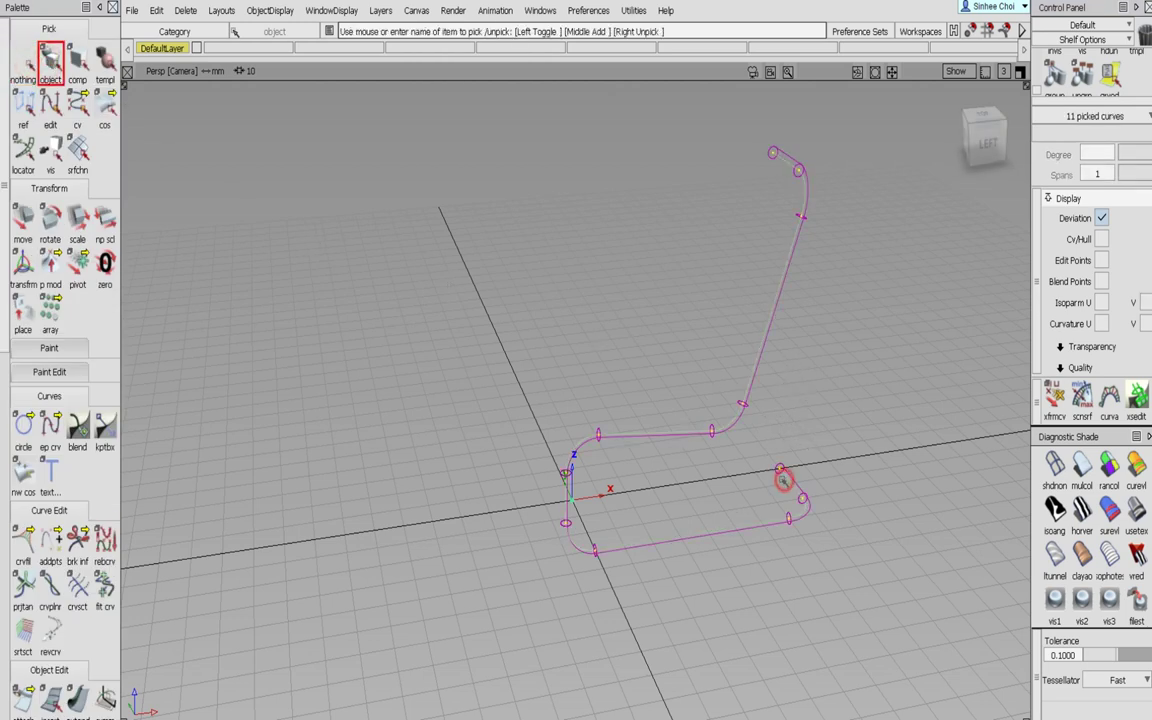
{"action": "left_click_drag", "start_coordinate": [514, 593], "coordinate": [820, 100]}
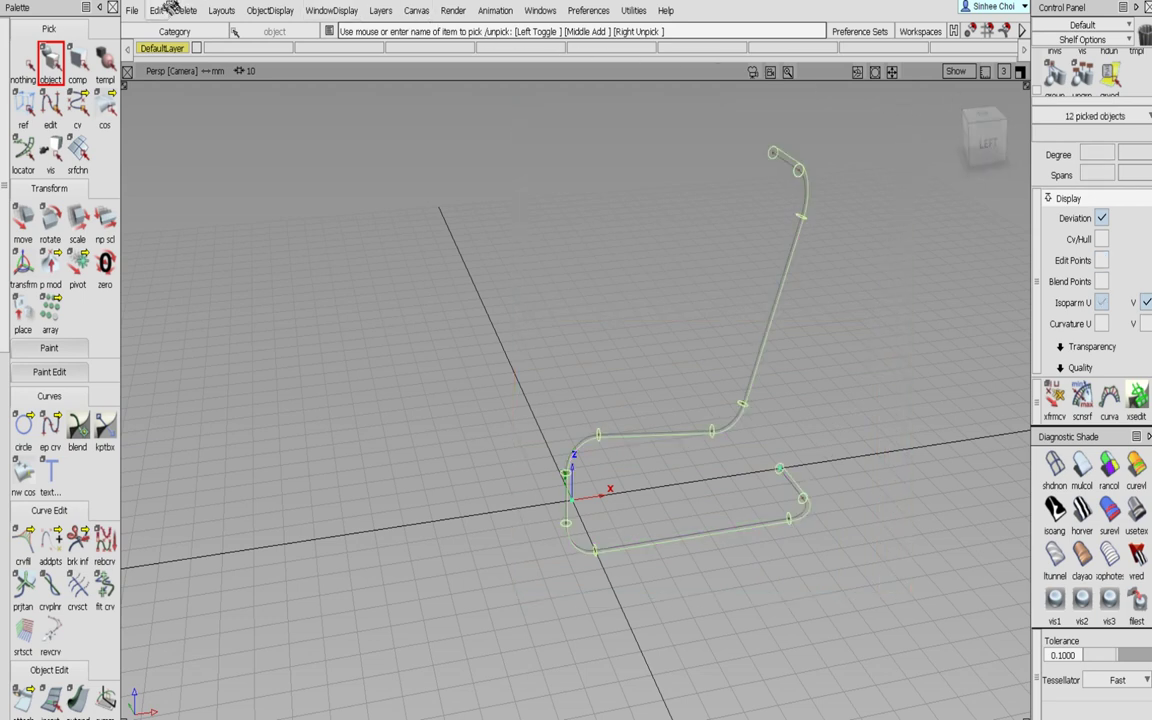
{"action": "left_click", "coordinate": [168, 9]}
{"action": "left_click", "coordinate": [178, 268]}
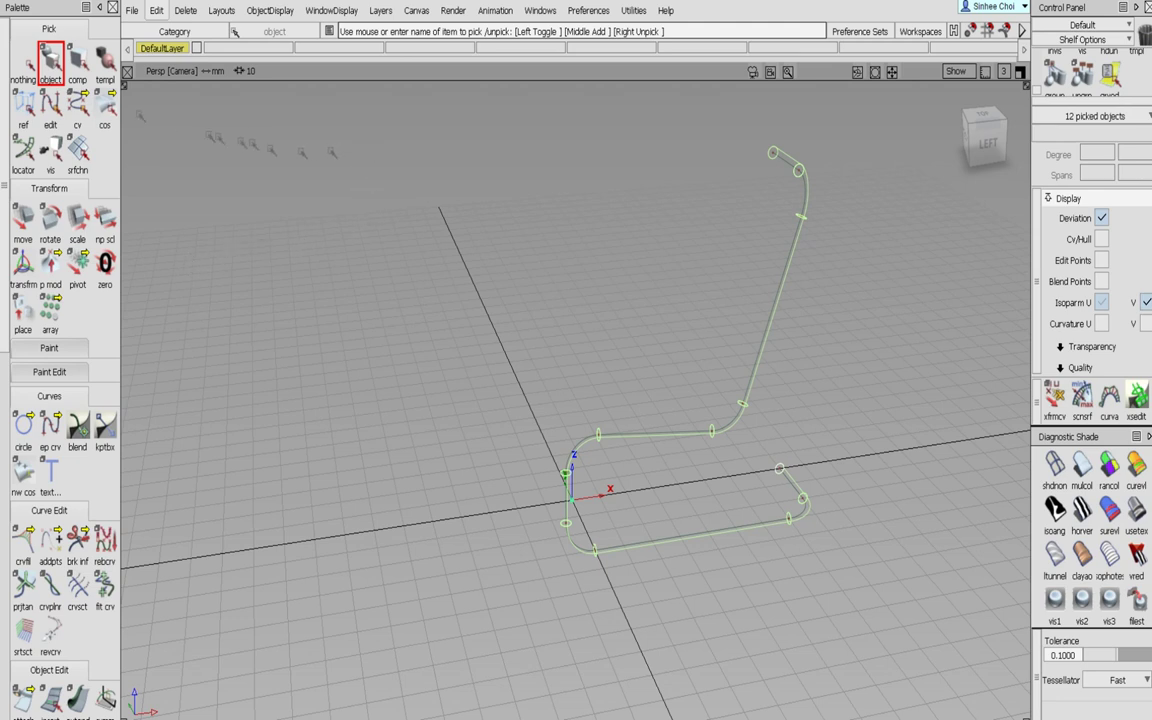
{"action": "left_click", "coordinate": [24, 64]}
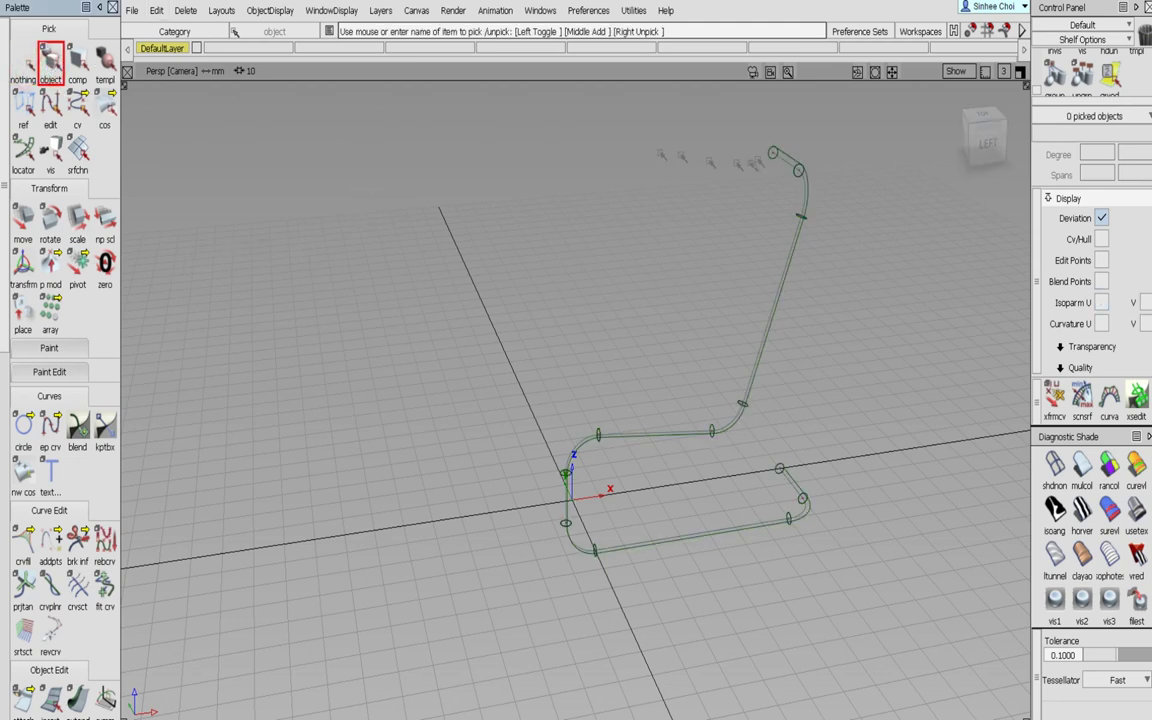
- Mirror the grouped chair-side frame across the XZ plane as a duplicate and clear the selection
{"action": "left_click", "coordinate": [777, 151]}
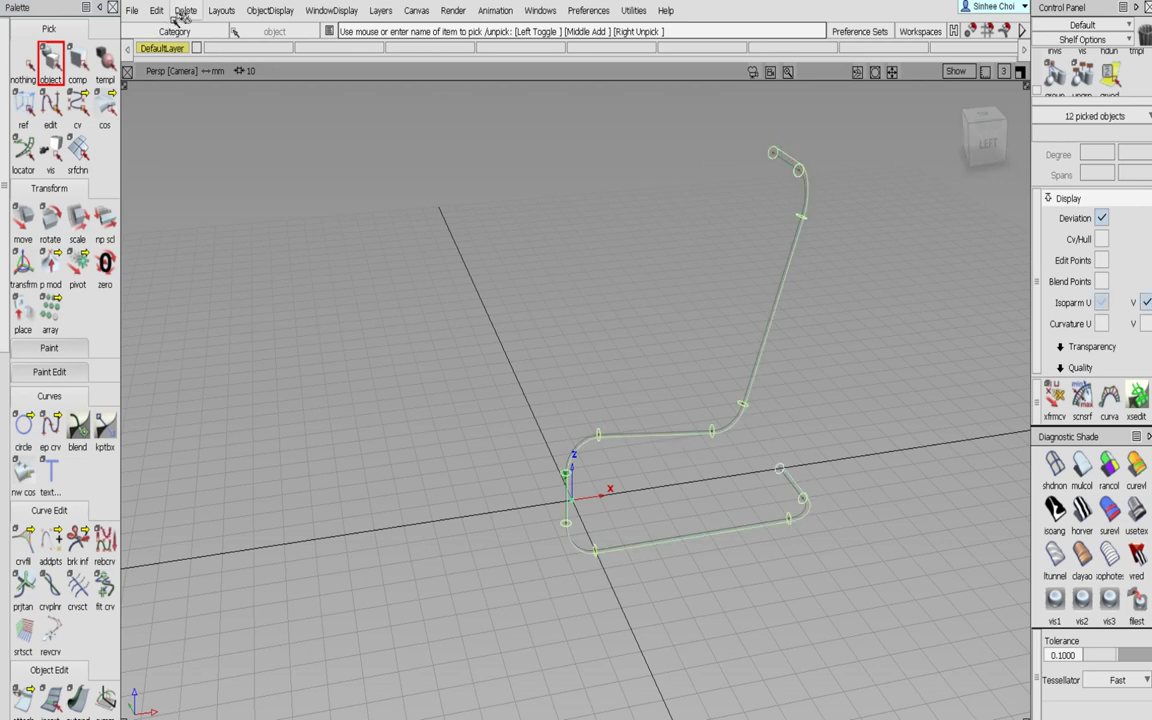
{"action": "left_click", "coordinate": [163, 11]}
{"action": "mouse_move", "coordinate": [205, 231]}
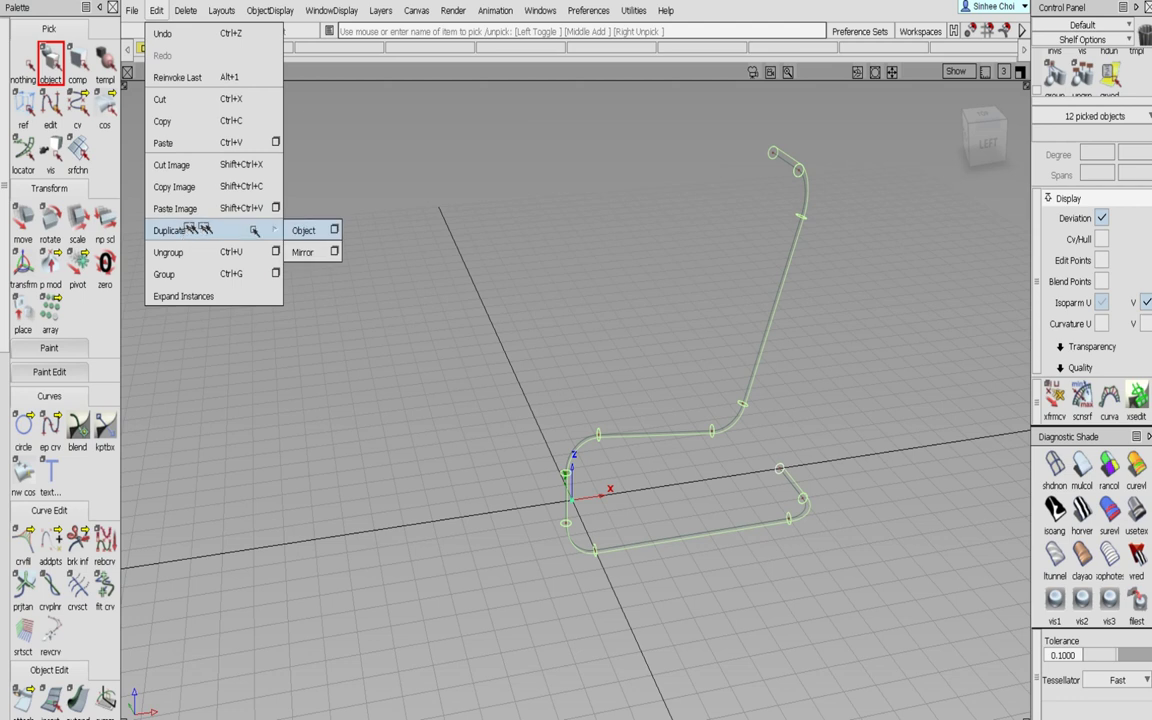
{"action": "left_click", "coordinate": [334, 251]}
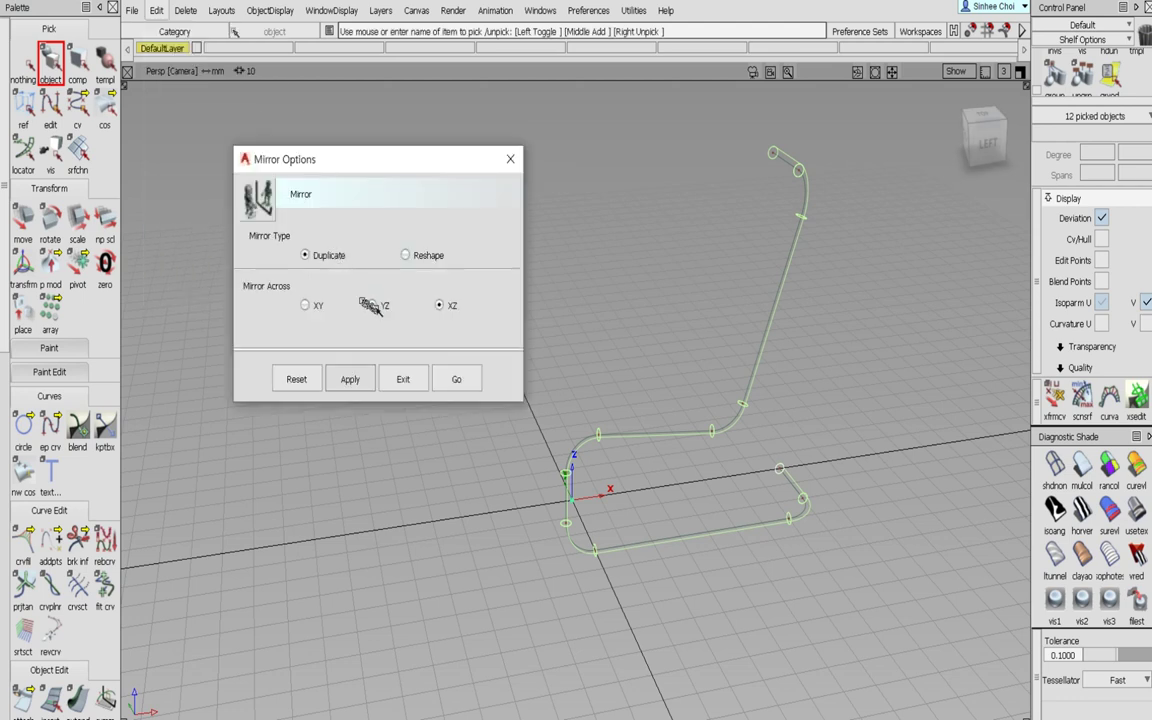
{"action": "left_click", "coordinate": [456, 379]}
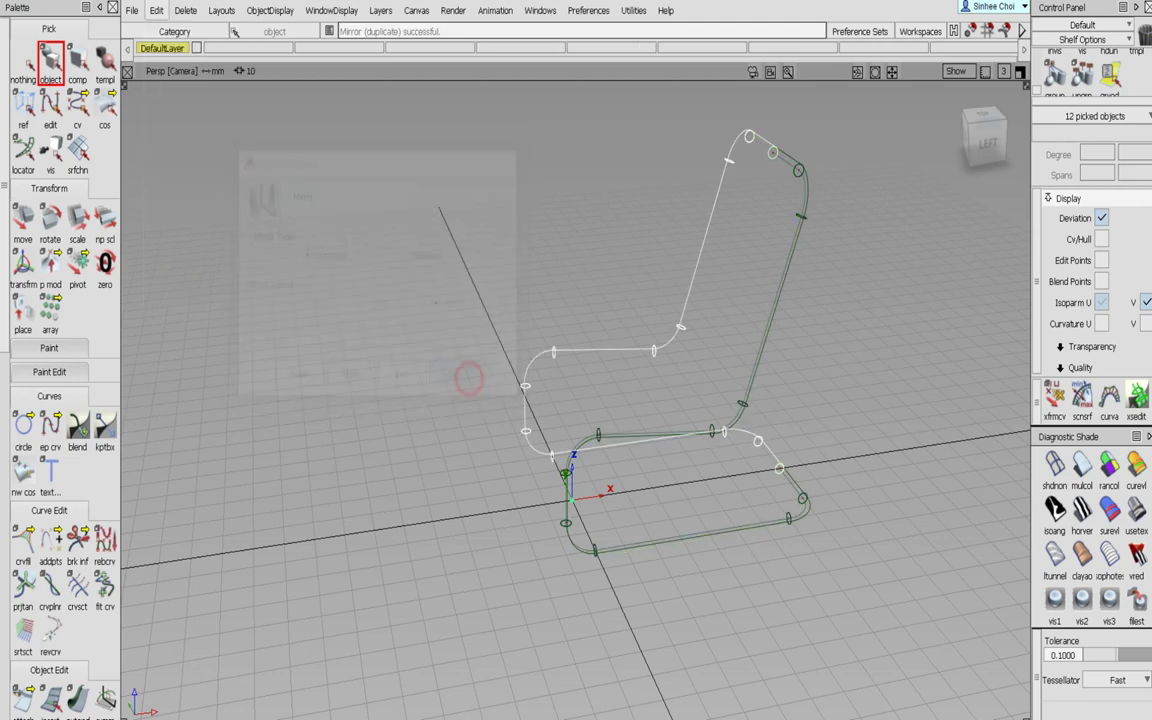
{"action": "left_click", "coordinate": [22, 66]}
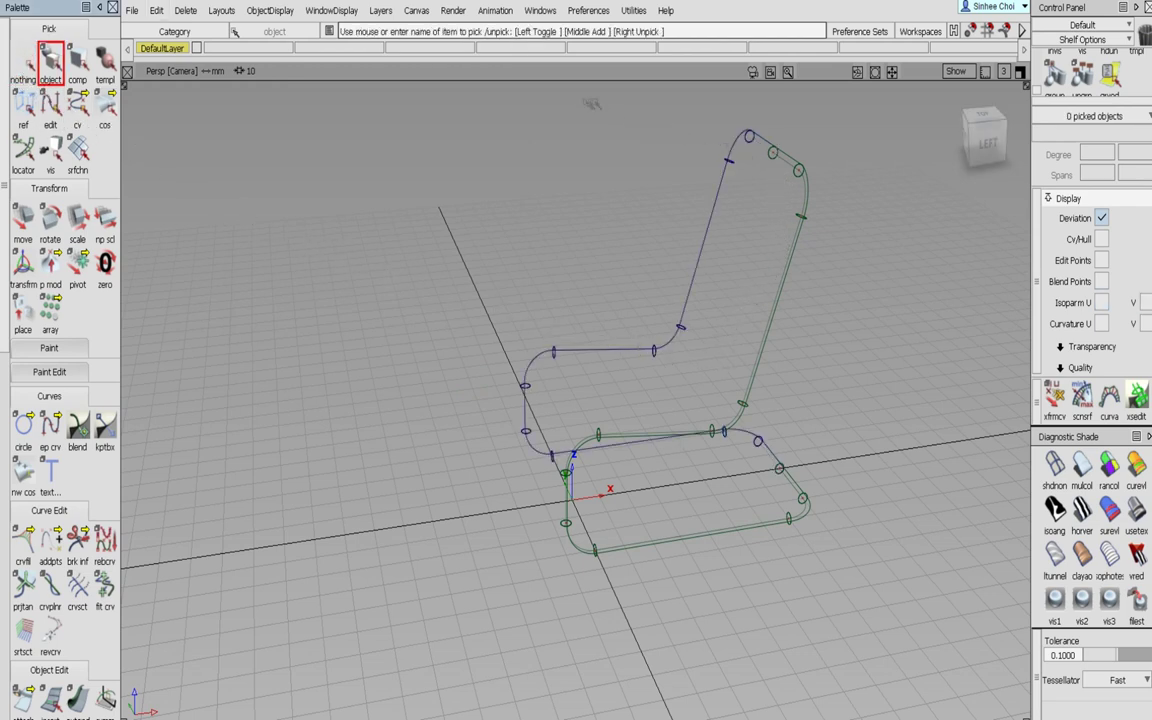
- Switch to the Visualize mode and load the blue aluminium shader from the Metal_Aluminum category of the shader library
{"action": "left_click", "coordinate": [1058, 27]}
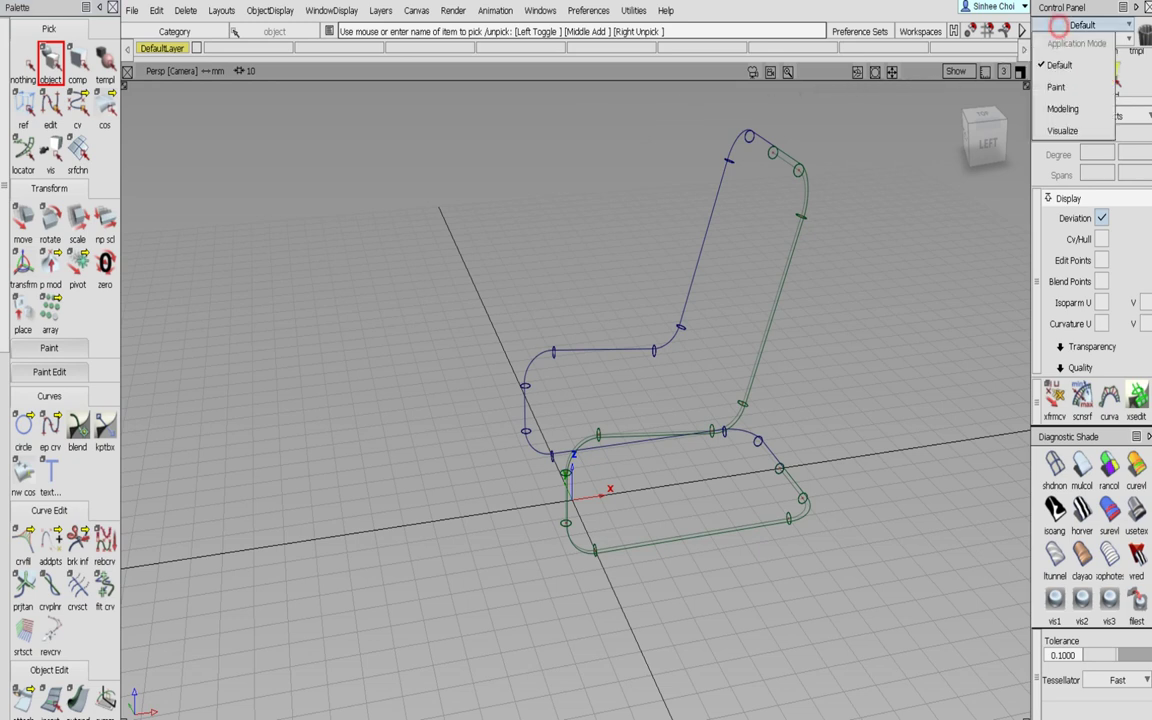
{"action": "left_click", "coordinate": [1060, 130]}
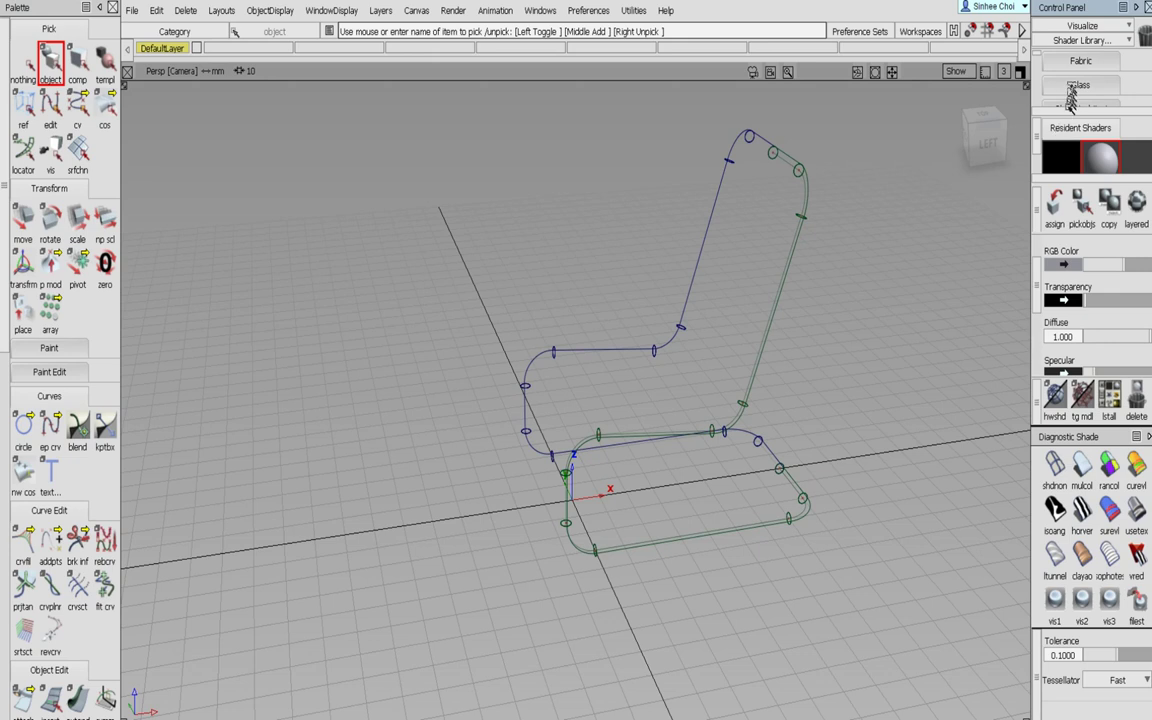
{"action": "scroll", "coordinate": [1078, 87], "scroll_direction": "down", "scroll_amount": 2}
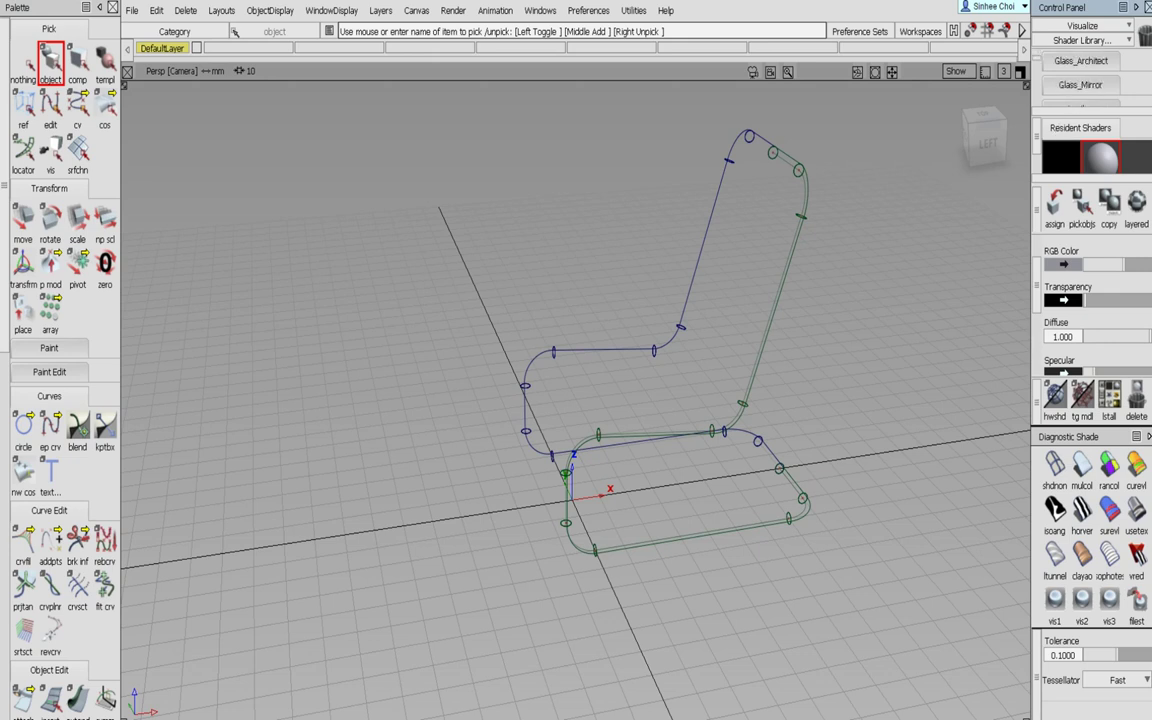
{"action": "scroll", "coordinate": [1080, 80], "scroll_direction": "down", "scroll_amount": 2}
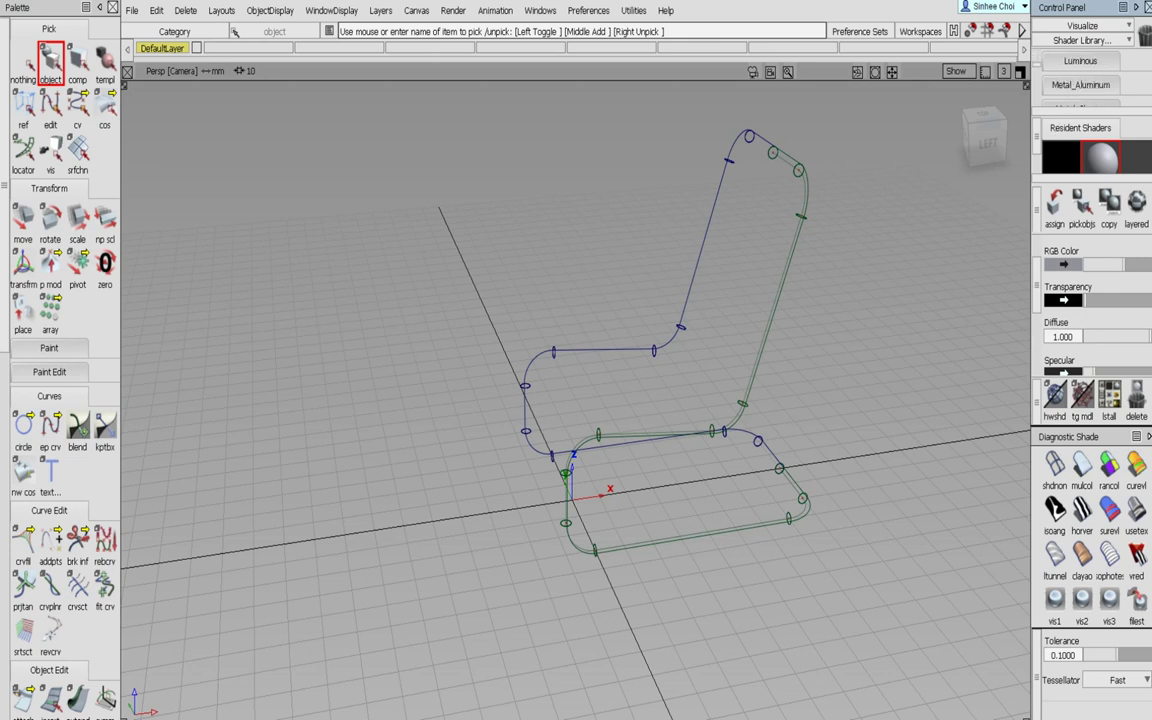
{"action": "left_click", "coordinate": [1075, 87]}
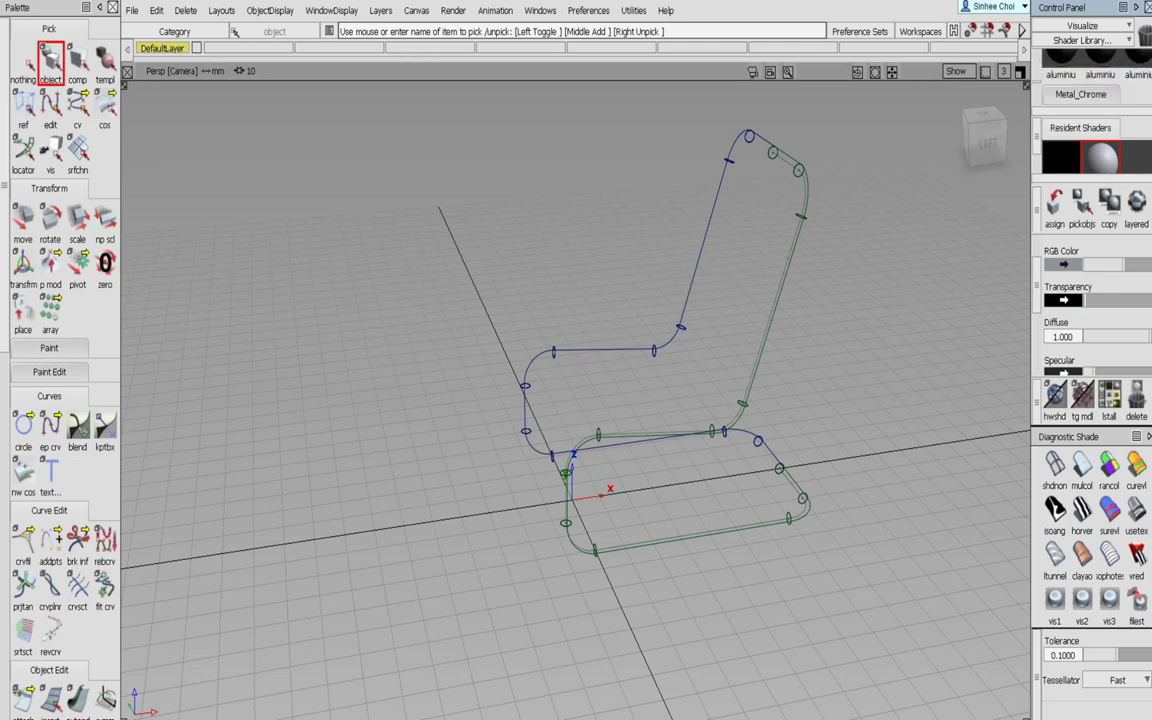
{"action": "scroll", "coordinate": [1085, 75], "scroll_direction": "up", "scroll_amount": 2}
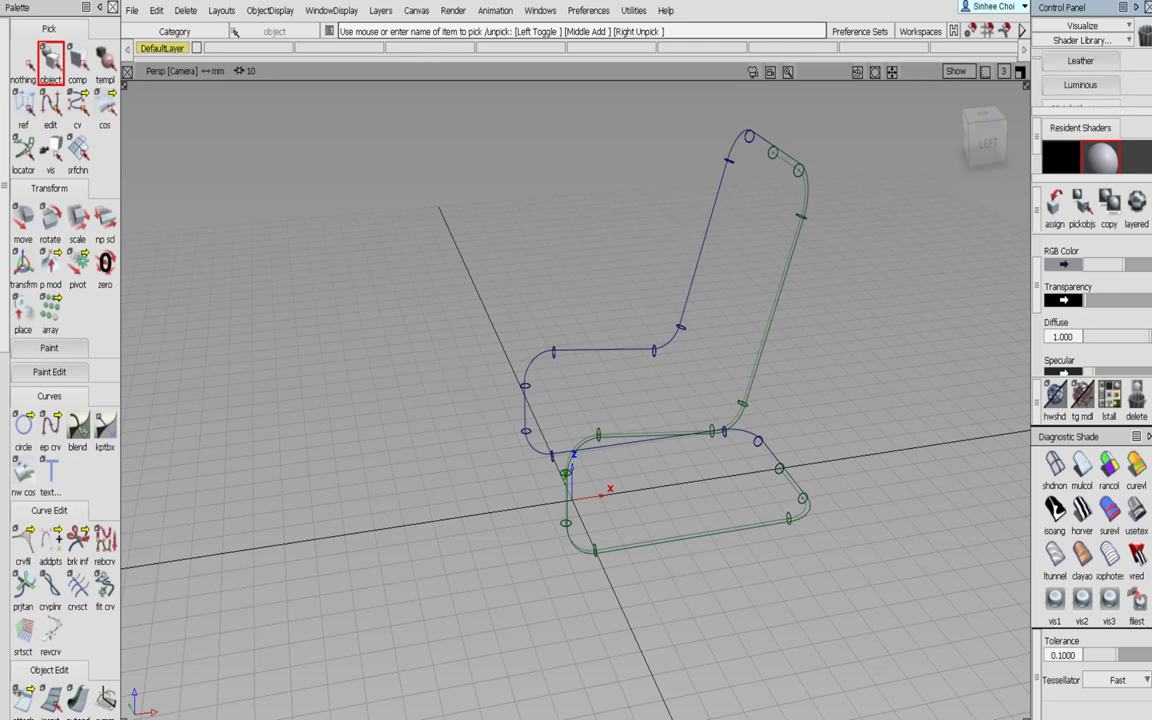
{"action": "scroll", "coordinate": [1090, 80], "scroll_direction": "down", "scroll_amount": 2}
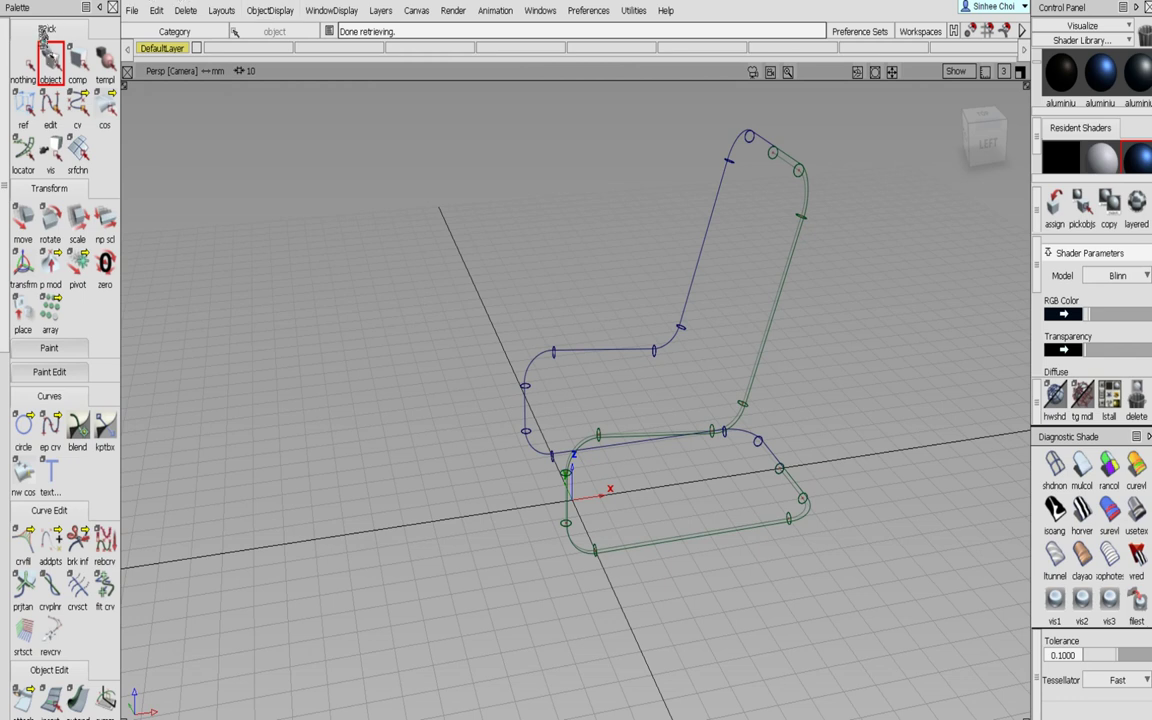
- Pick both halves of the chair frame and assign the blue aluminium shader to them
{"action": "left_click", "coordinate": [50, 58]}
{"action": "left_click_drag", "start_coordinate": [662, 121], "coordinate": [801, 181]}
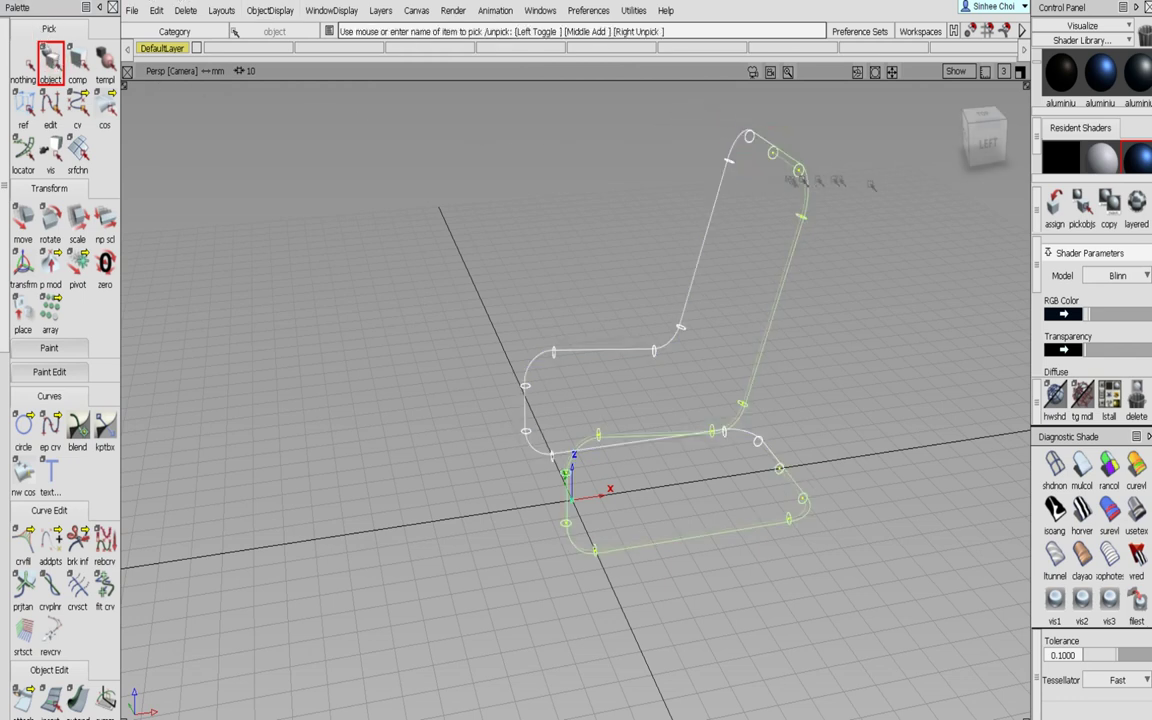
{"action": "left_click", "coordinate": [1141, 159]}
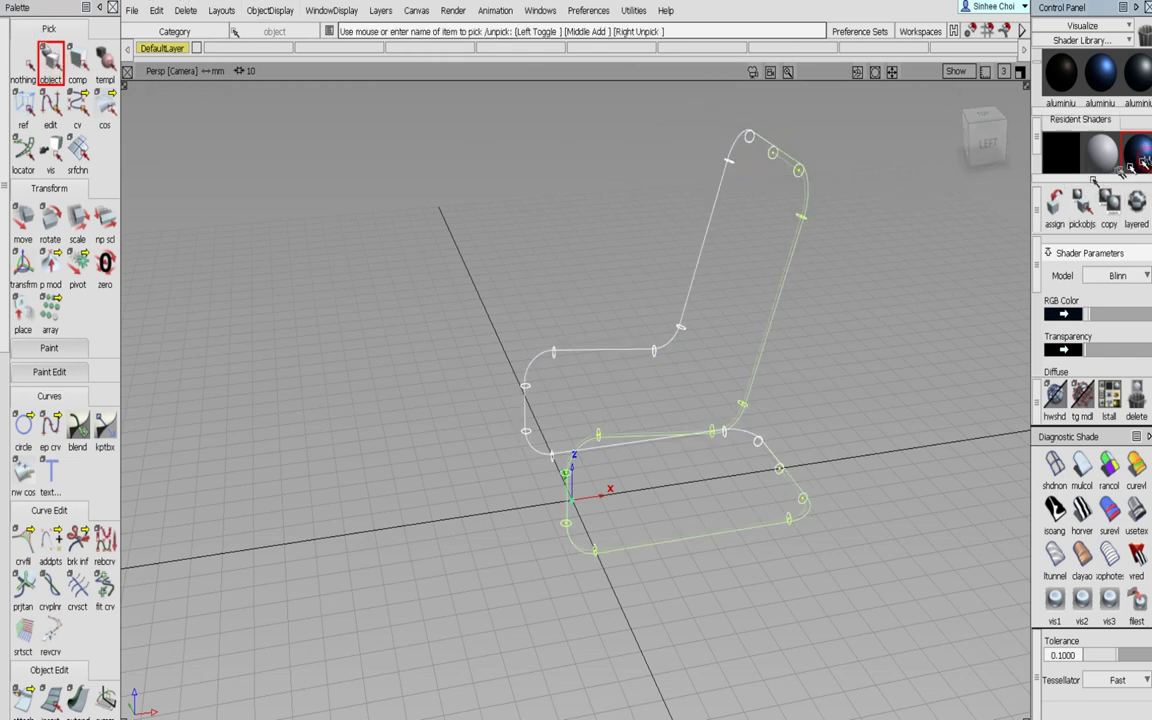
{"action": "left_click", "coordinate": [1057, 206]}
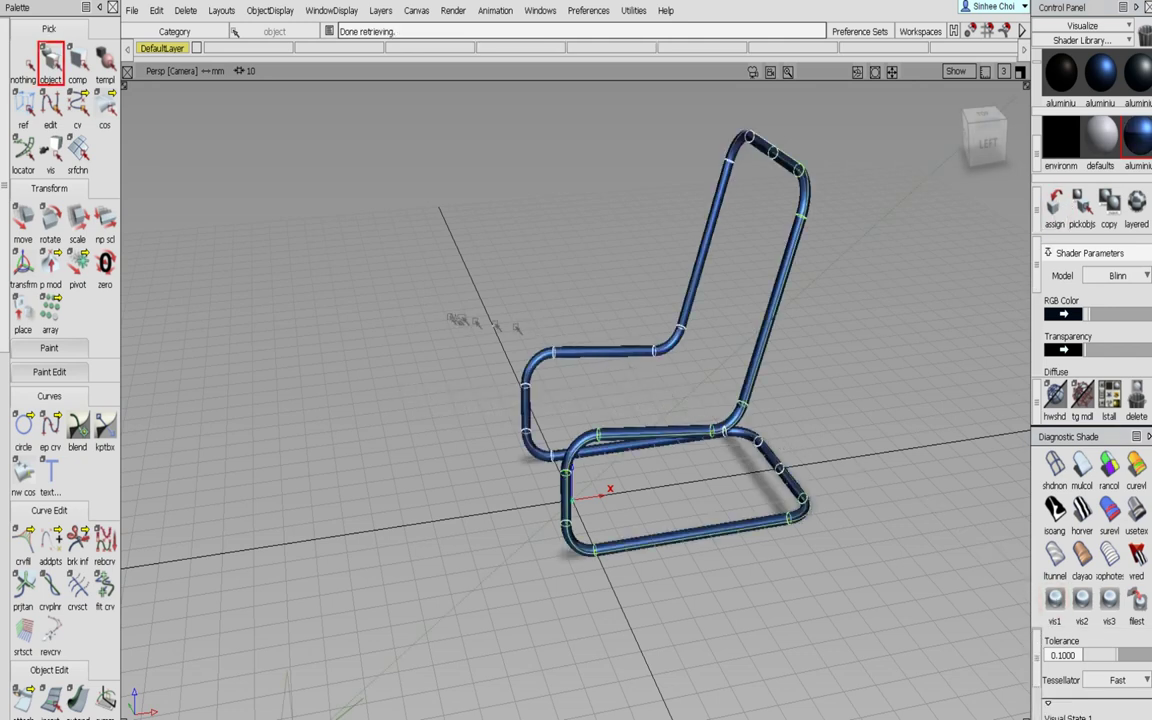
- Hide the lights in the perspective view and clear the selection to view the shaded chair frame
{"action": "left_click_drag", "start_coordinate": [1077, 365], "coordinate": [1076, 104]}
{"action": "left_click", "coordinate": [956, 71]}
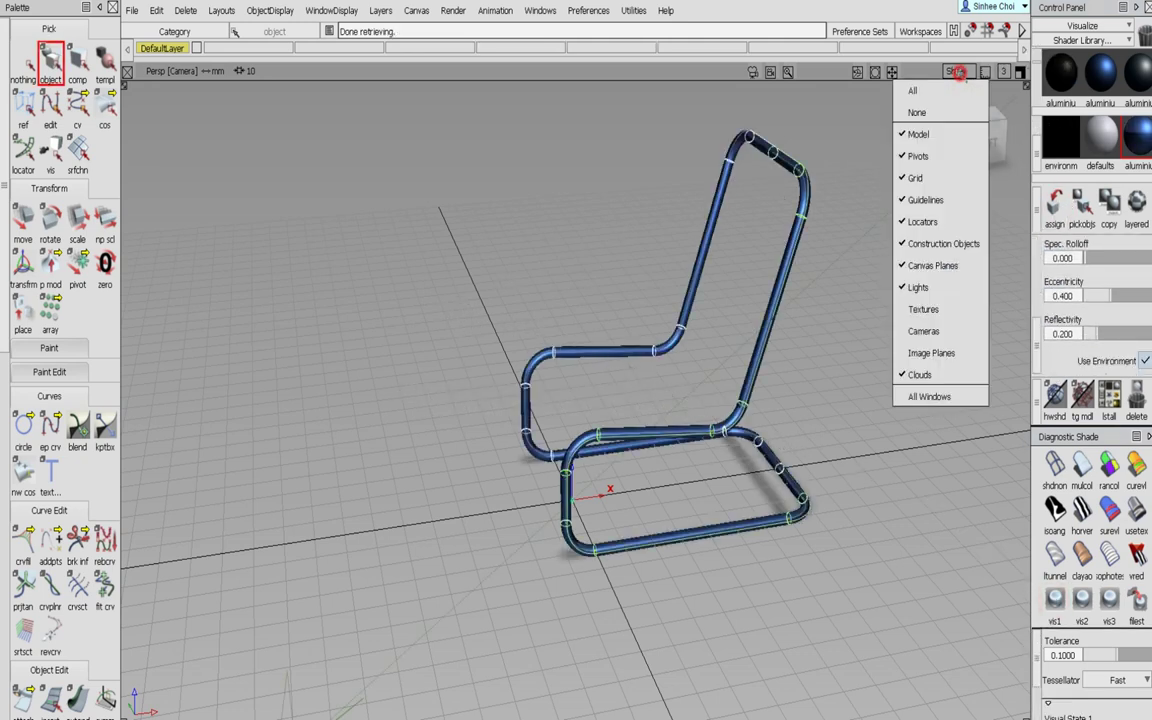
{"action": "left_click", "coordinate": [918, 287]}
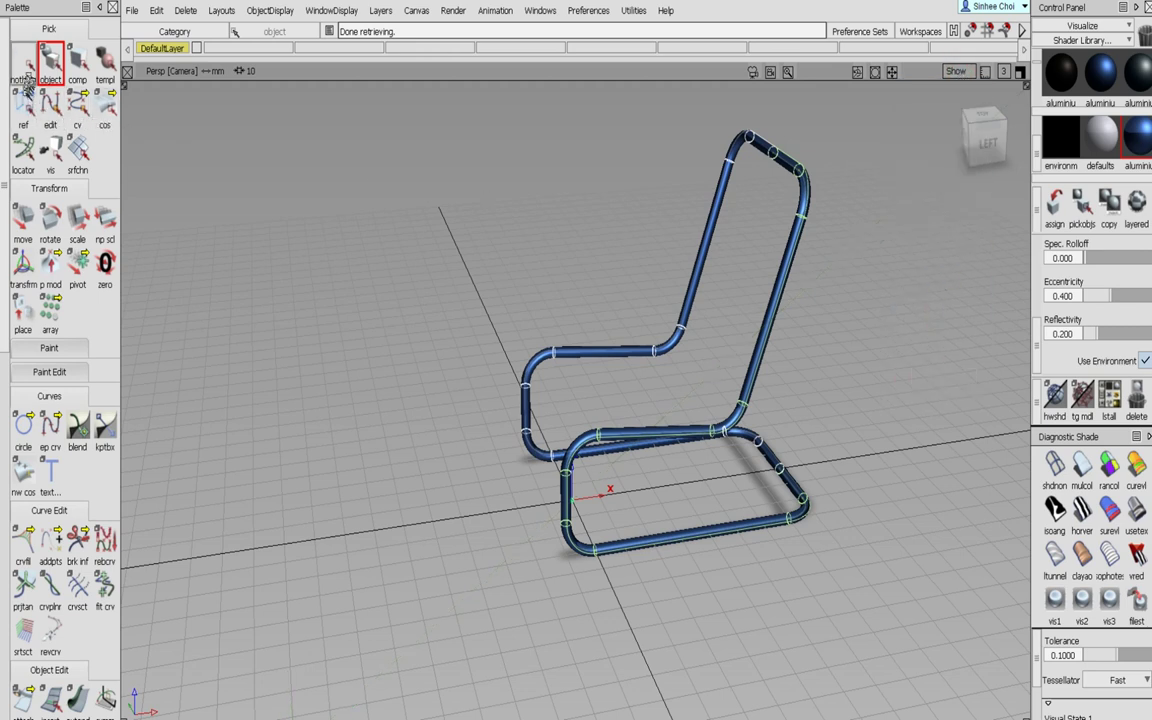
{"action": "left_click", "coordinate": [24, 66]}
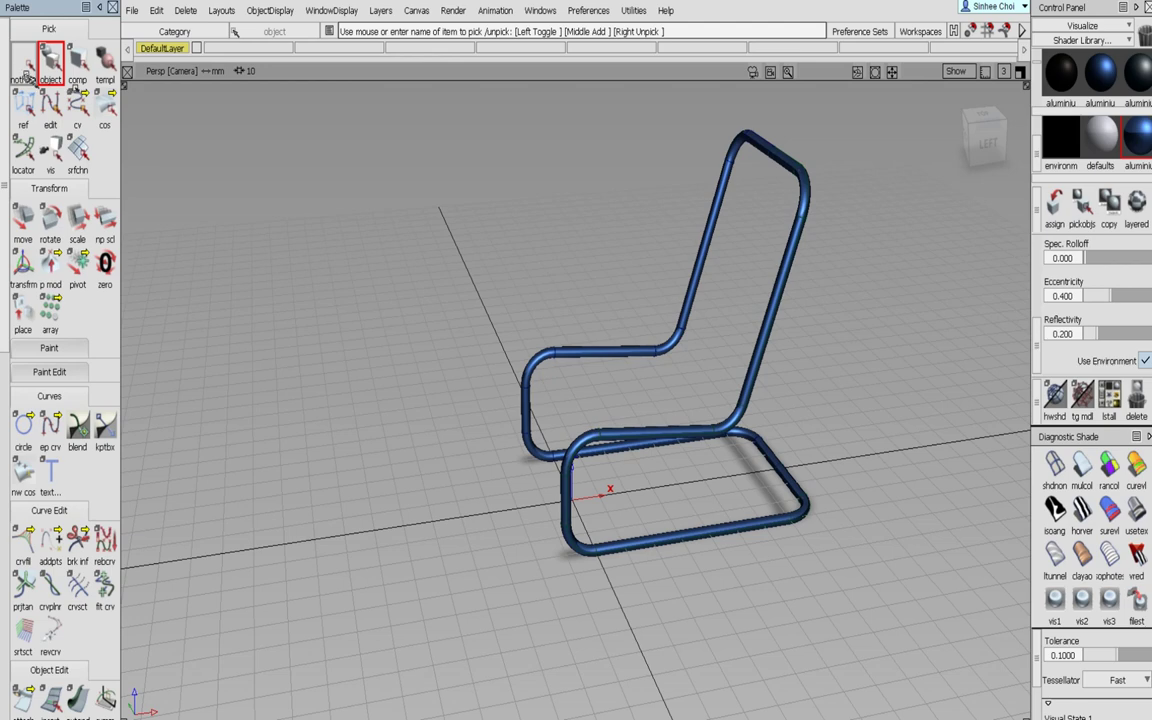
{"action": "left_click_drag", "start_coordinate": [578, 236], "coordinate": [573, 274], "text": "alt+shift"}
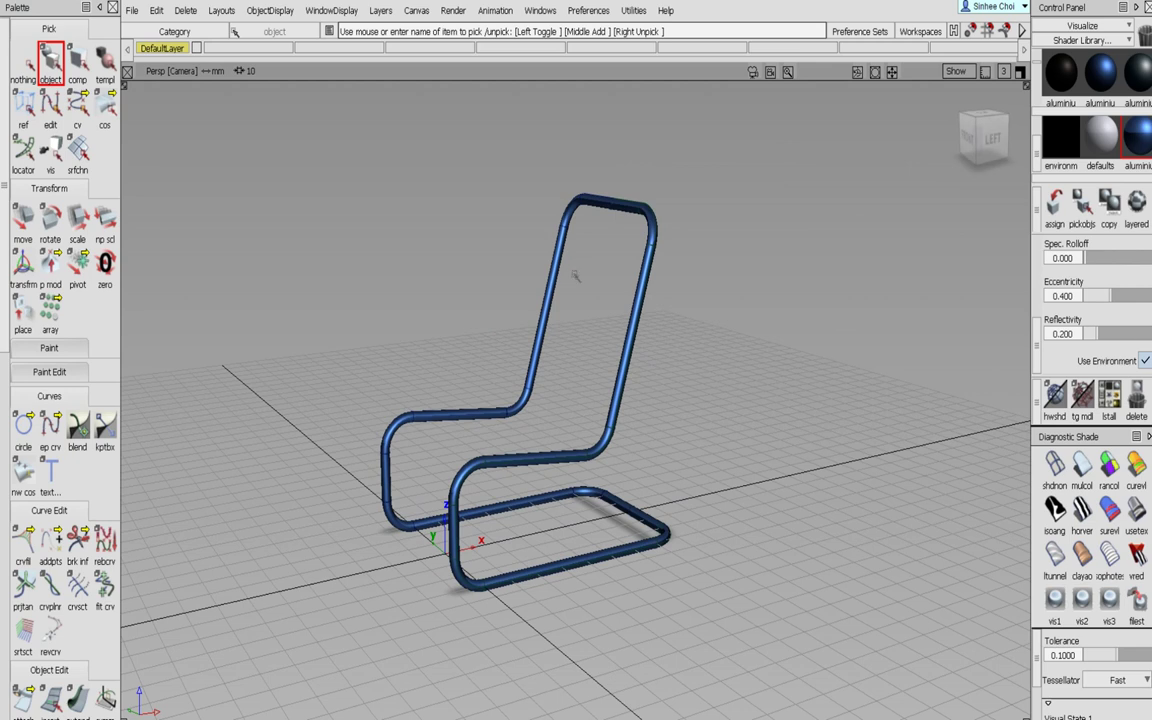